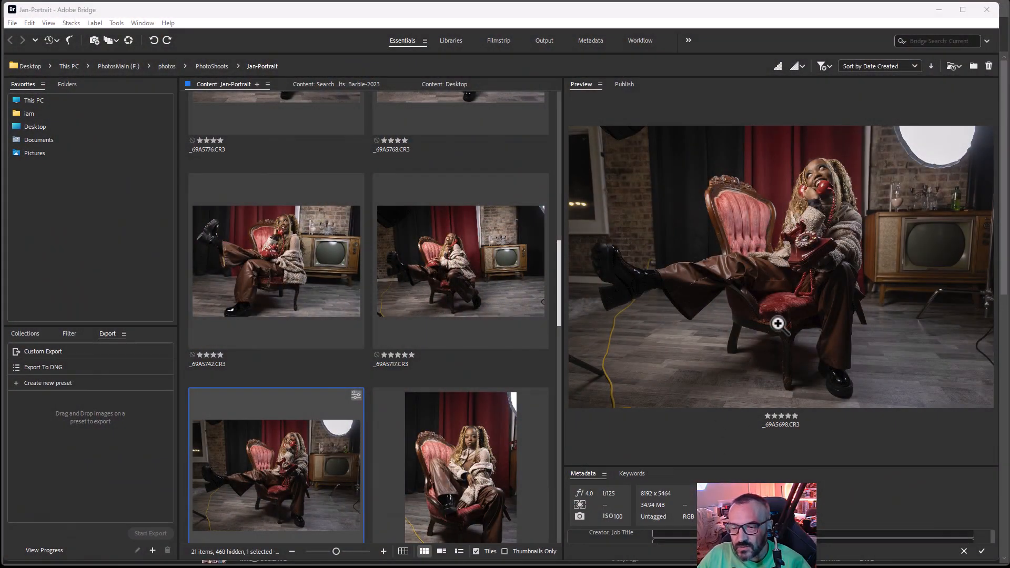
# Open the raw photo _69A5698.CR3 in Camera Raw and inspect the bright softbox up close
pyautogui.click(274, 480)
pyautogui.doubleClick(274, 480)
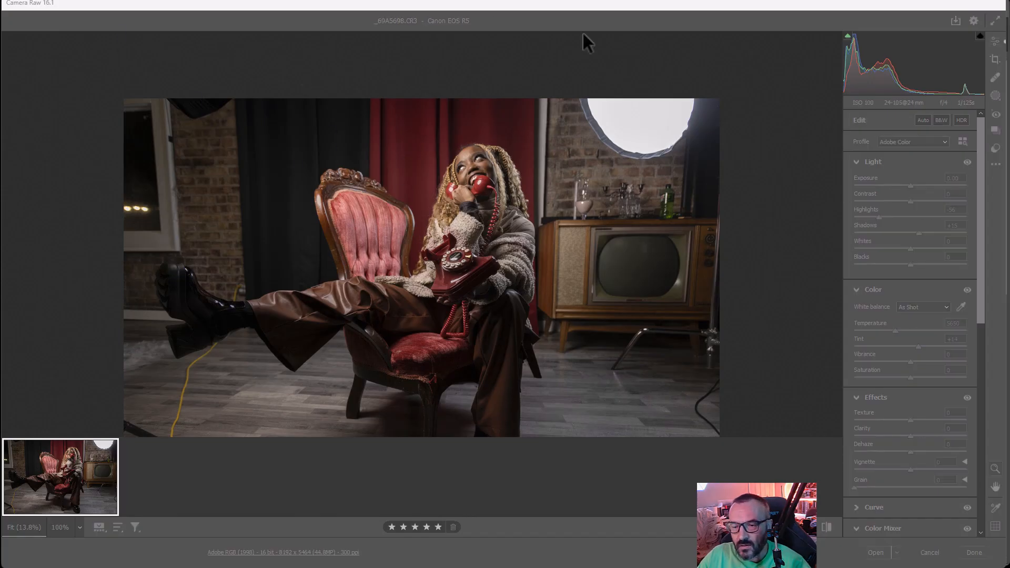
pyautogui.click(662, 116)
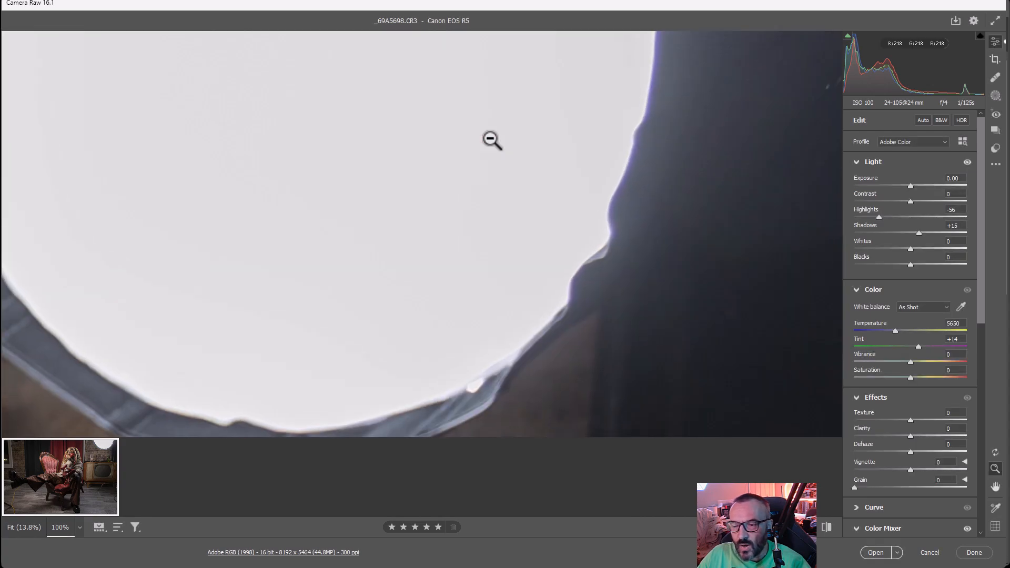
pyautogui.moveTo(508, 224); pyautogui.dragTo(340, 259)
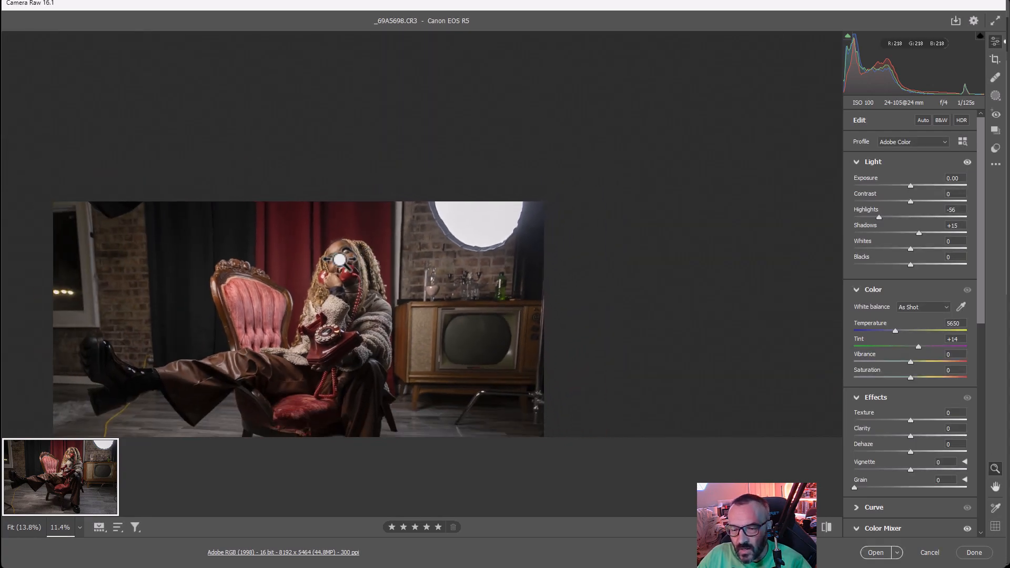
pyautogui.press('space')
pyautogui.moveTo(383, 303); pyautogui.dragTo(482, 200)
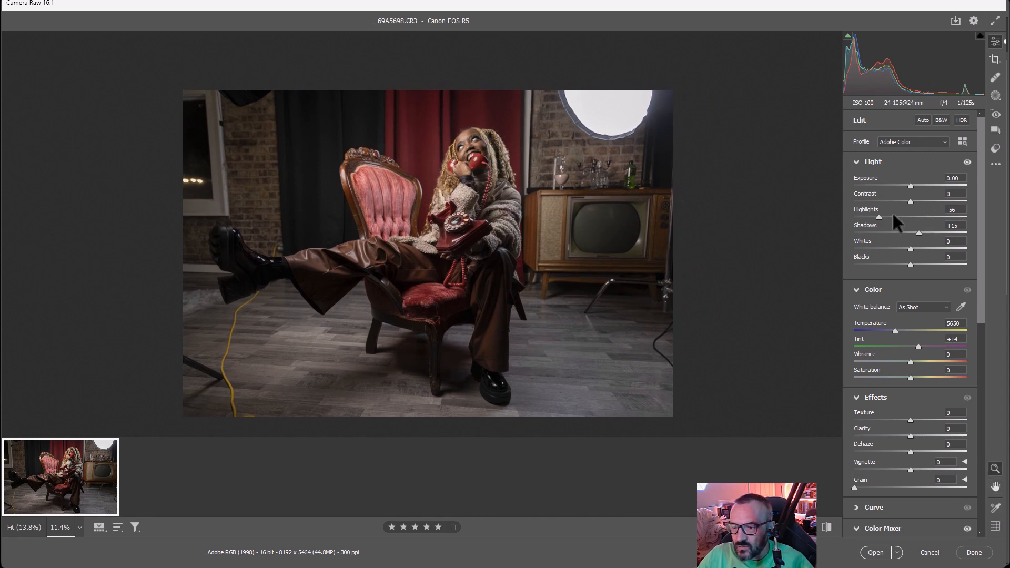
# Set Highlights to -50, Shadows to +26 and the Oranges luminance in the Color Mixer to +21
pyautogui.moveTo(879, 218); pyautogui.dragTo(923, 232)
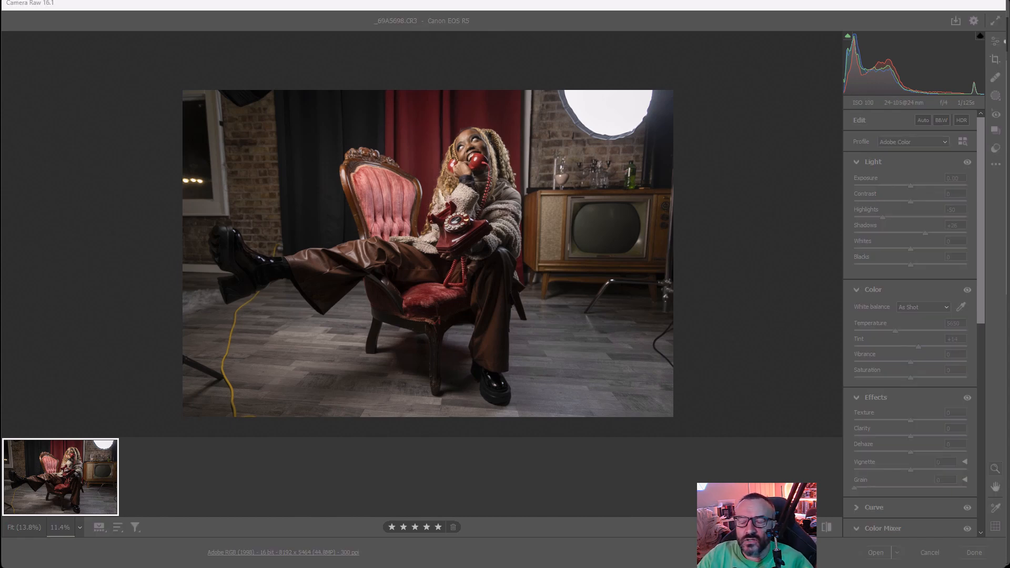
pyautogui.click(702, 14)
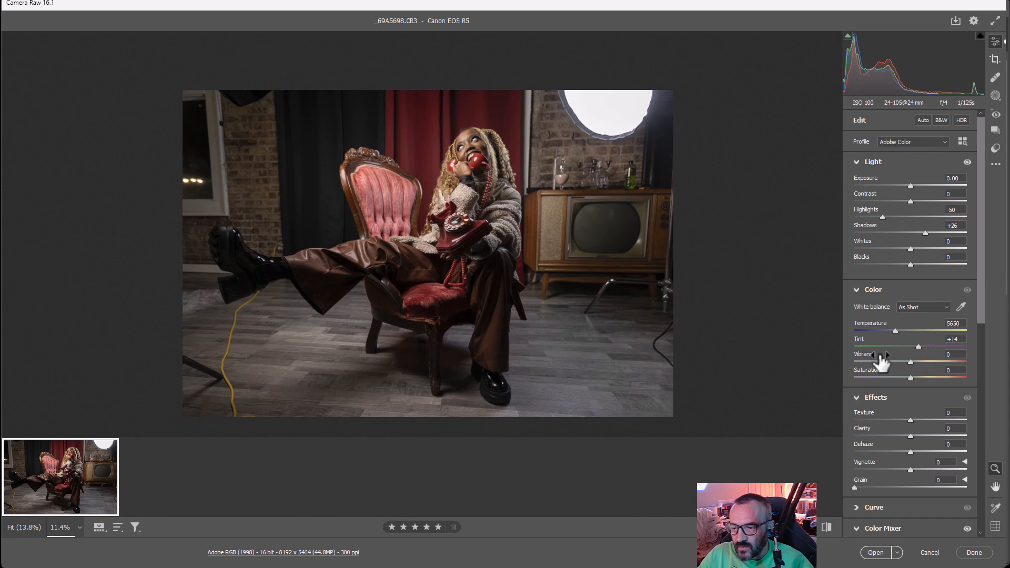
pyautogui.scroll(-4, 910, 363)
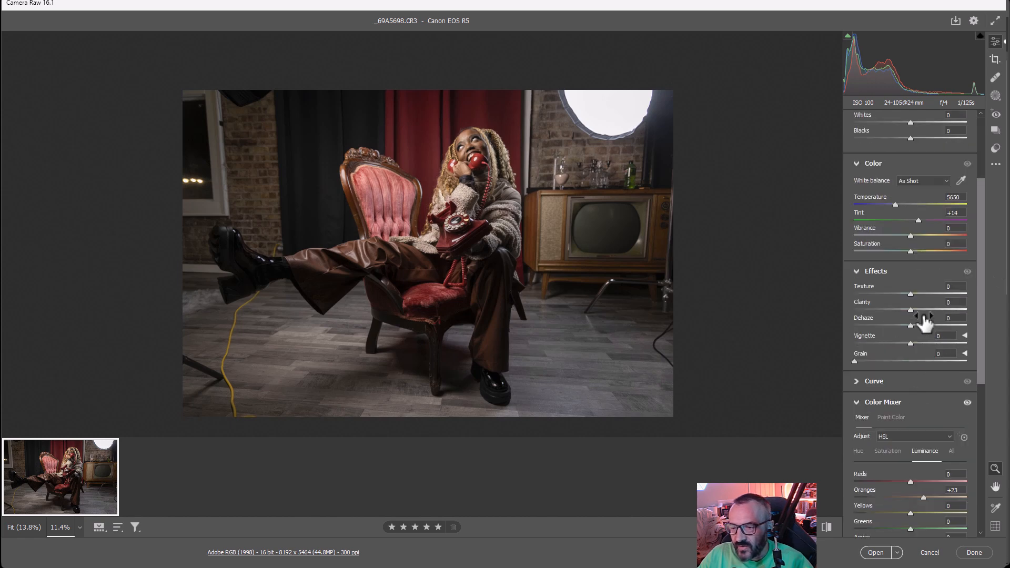
pyautogui.scroll(-4, 941, 376)
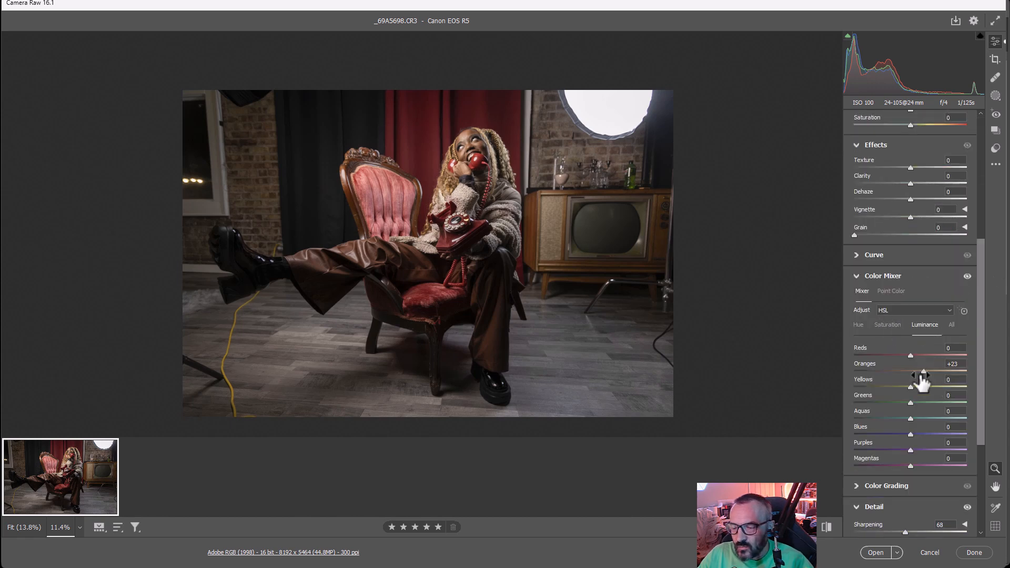
pyautogui.moveTo(923, 370)
pyautogui.mouseDown()
pyautogui.moveTo(873, 370)
pyautogui.moveTo(942, 369)
pyautogui.moveTo(899, 370)
pyautogui.moveTo(932, 369)
pyautogui.moveTo(920, 370)
pyautogui.mouseUp()
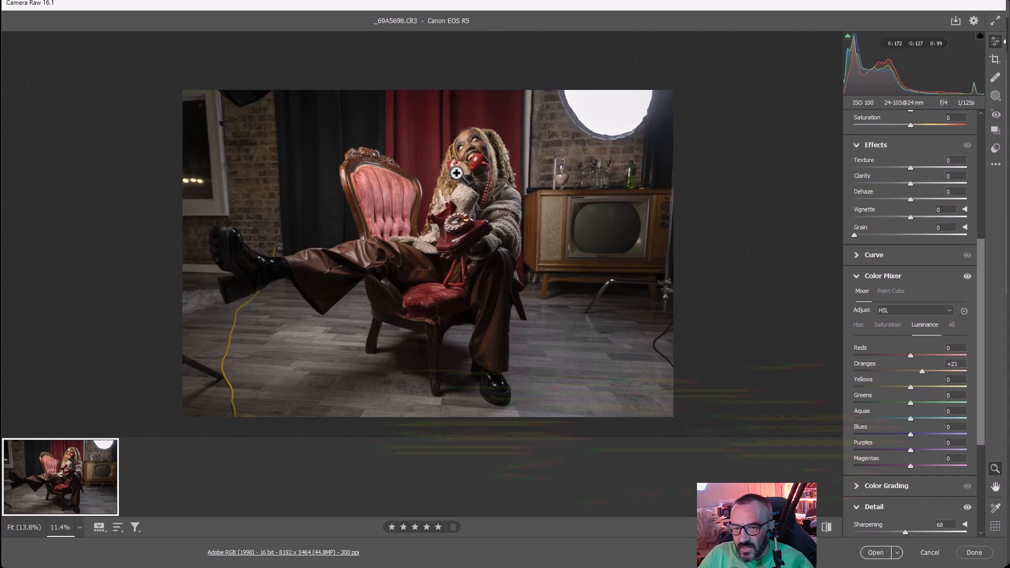
# Examine the Color Mixer, Detail and Optics settings, including the lens profile corrections
pyautogui.scroll(-3, 964, 387)
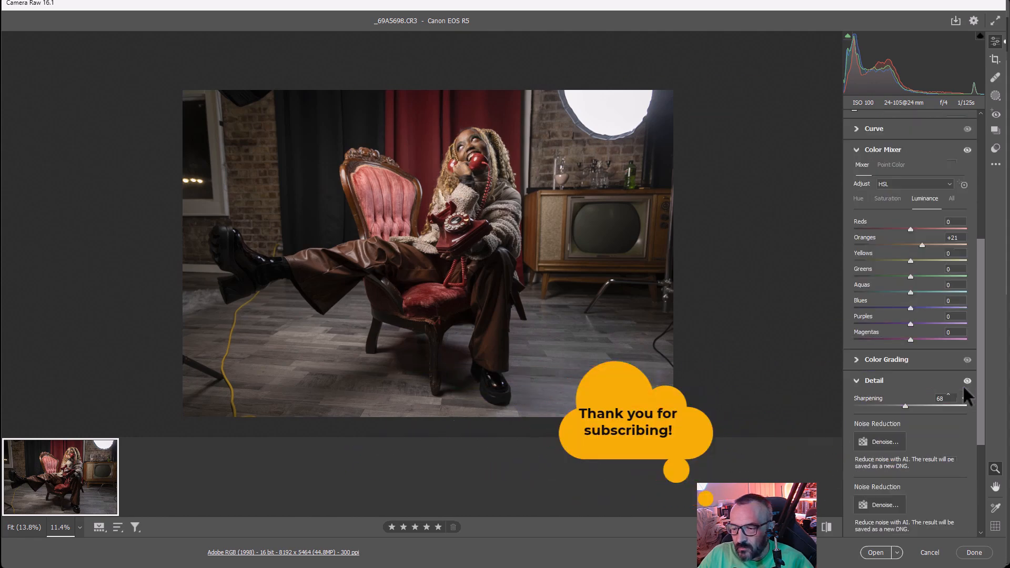
pyautogui.scroll(3, 963, 384)
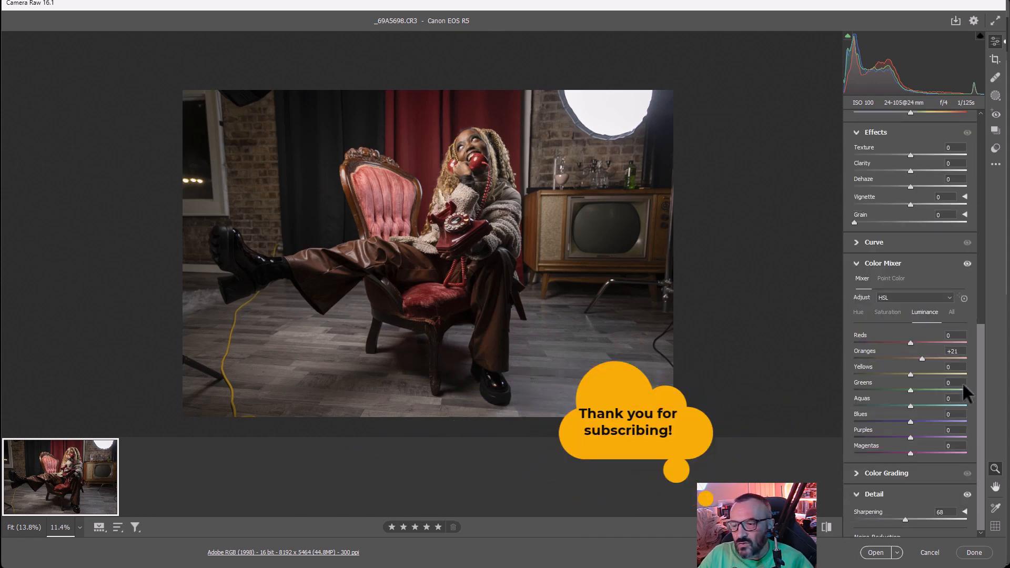
pyautogui.scroll(3, 924, 387)
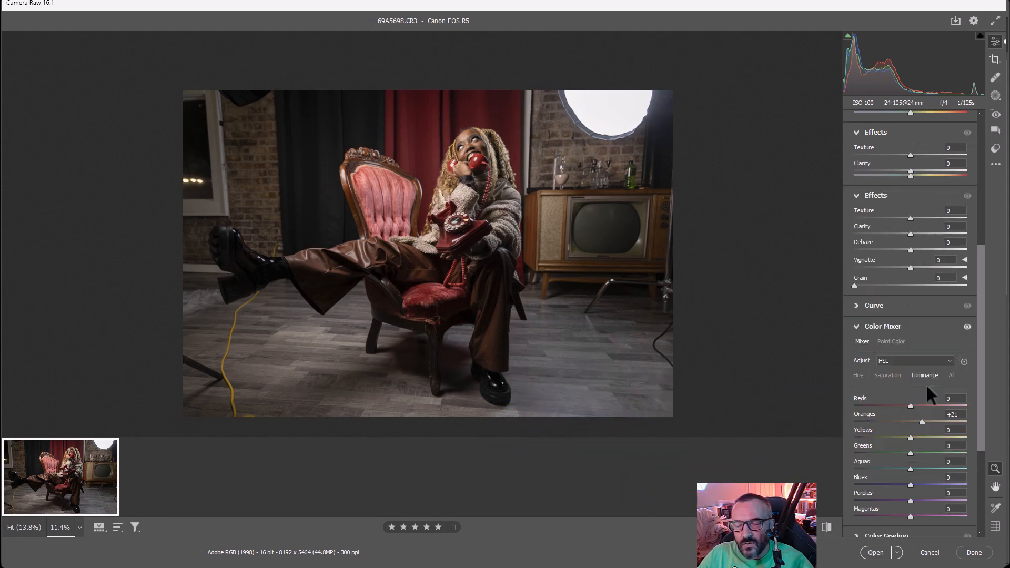
pyautogui.scroll(-5, 927, 381)
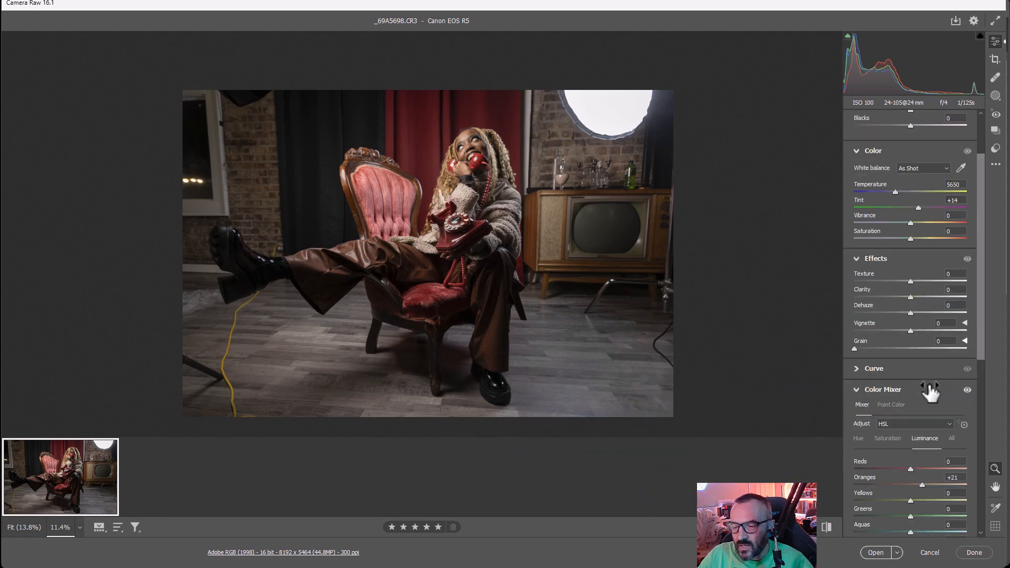
pyautogui.scroll(-1, 928, 390)
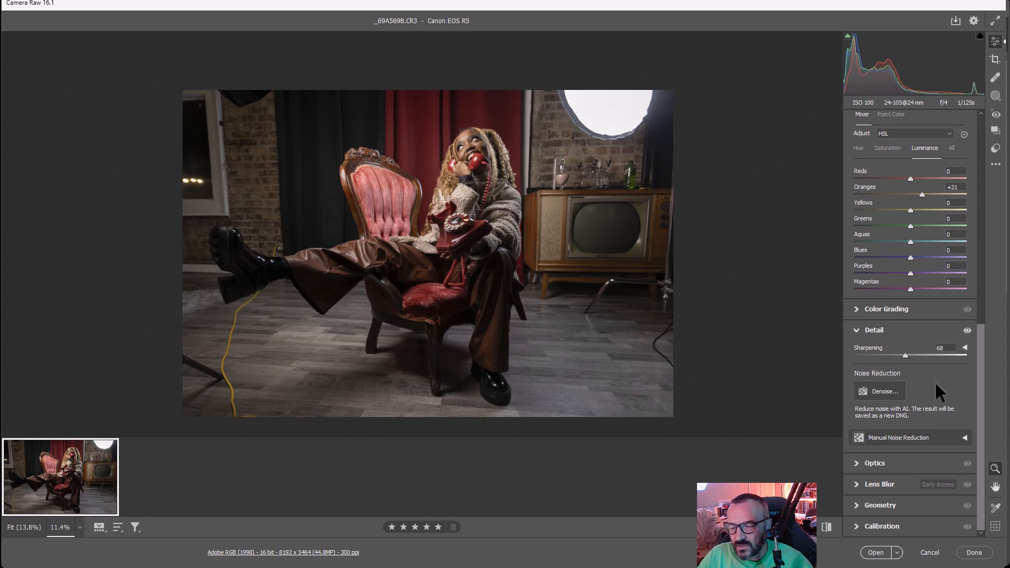
pyautogui.click(867, 465)
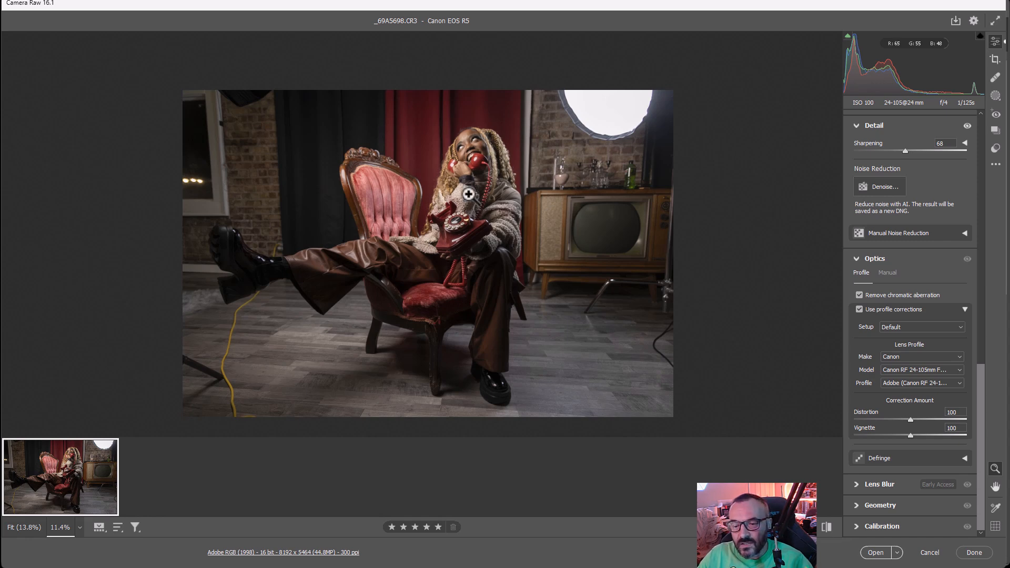
# Open the developed raw photo in Photoshop and clear the document properties out of the way
pyautogui.click(875, 552)
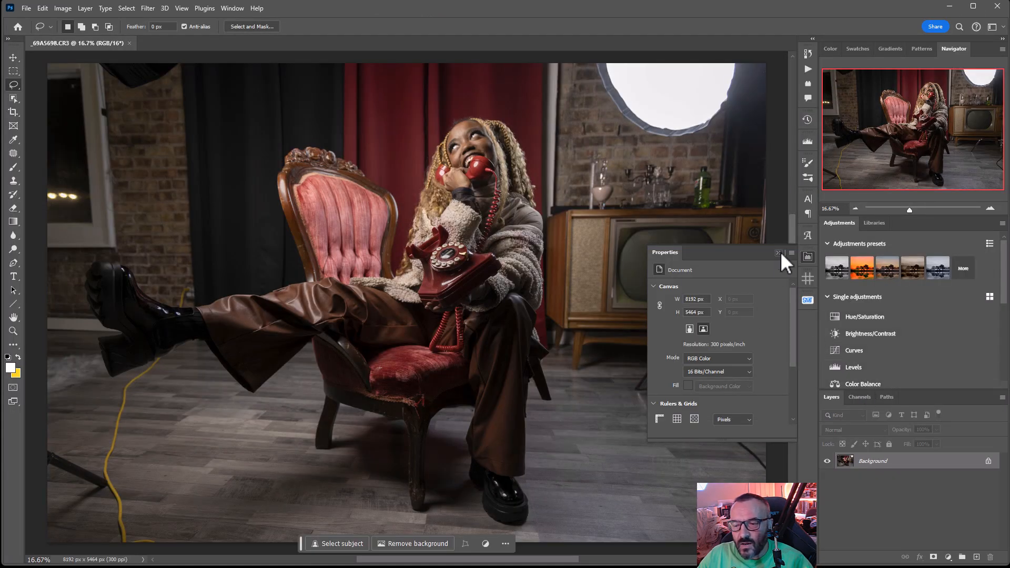
pyautogui.click(808, 257)
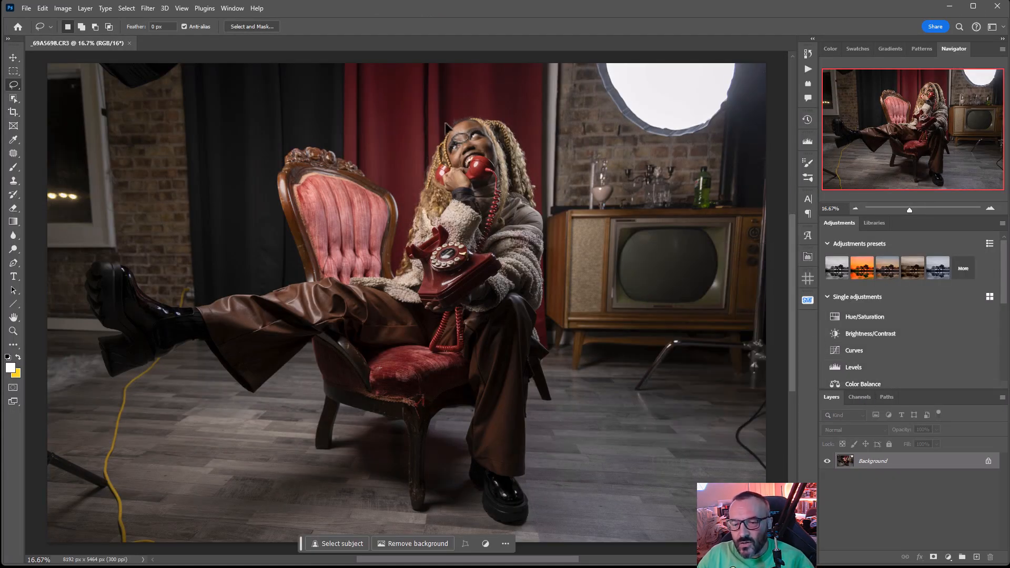
pyautogui.scroll(-2, 460, 258)
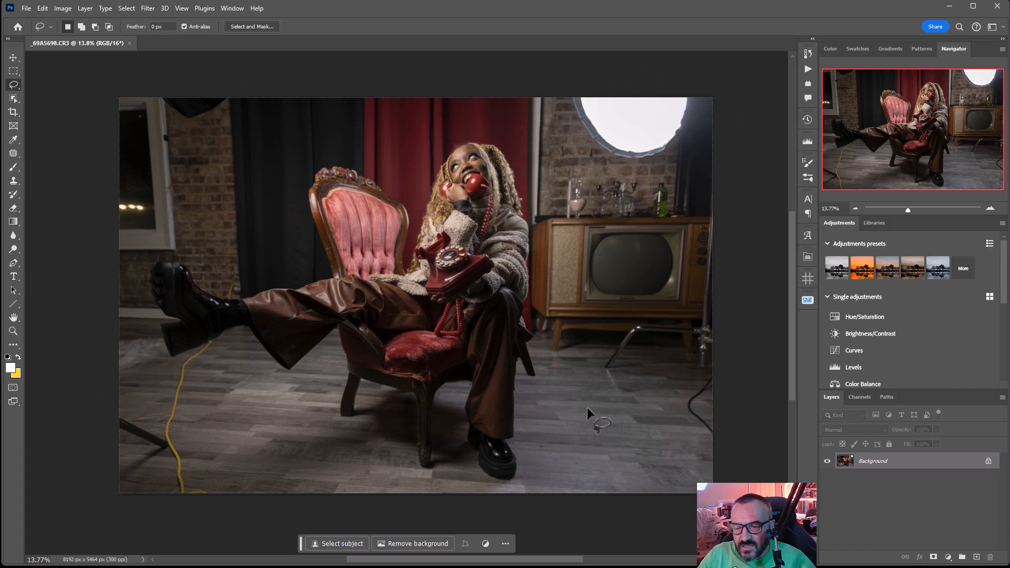
pyautogui.moveTo(654, 81); pyautogui.dragTo(570, 122)
pyautogui.moveTo(636, 164)
pyautogui.mouseDown()
pyautogui.moveTo(664, 164)
pyautogui.moveTo(710, 134)
pyautogui.moveTo(702, 87)
pyautogui.mouseUp()
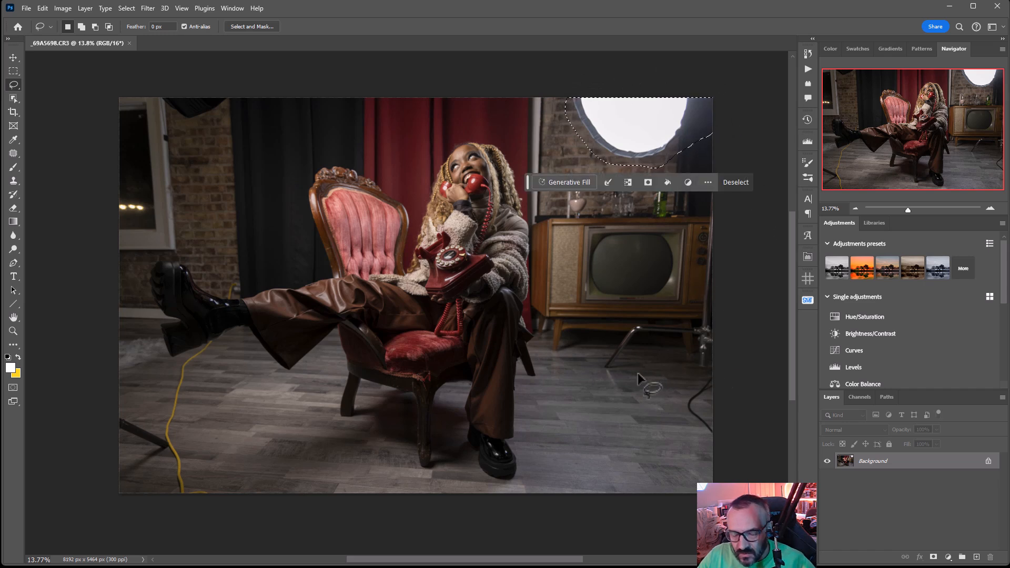
pyautogui.press('shift')
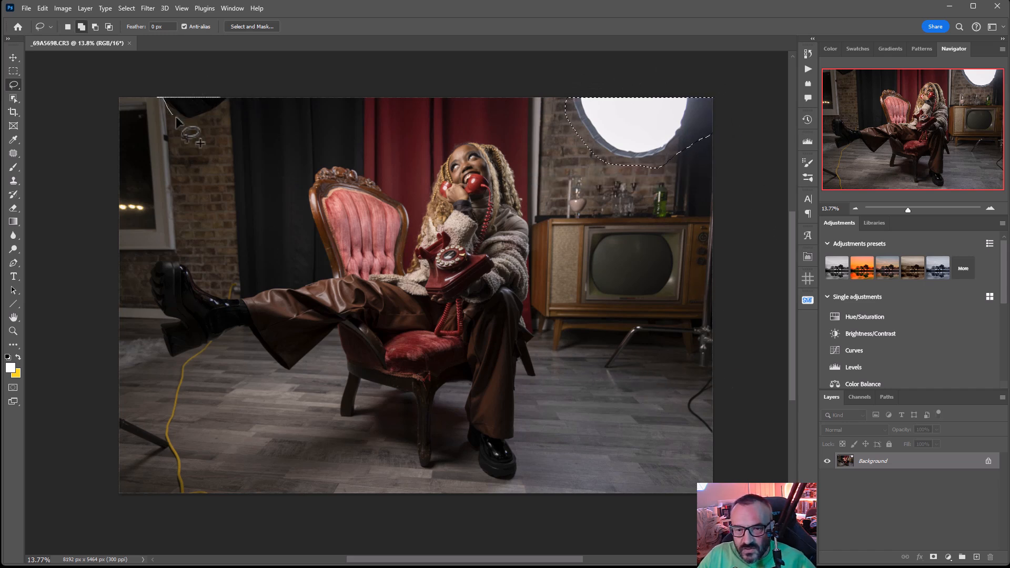
pyautogui.moveTo(101, 402)
pyautogui.mouseDown()
pyautogui.moveTo(172, 434)
pyautogui.moveTo(171, 448)
pyautogui.moveTo(155, 451)
pyautogui.moveTo(102, 428)
pyautogui.moveTo(114, 469)
pyautogui.moveTo(106, 490)
pyautogui.moveTo(158, 463)
pyautogui.mouseUp()
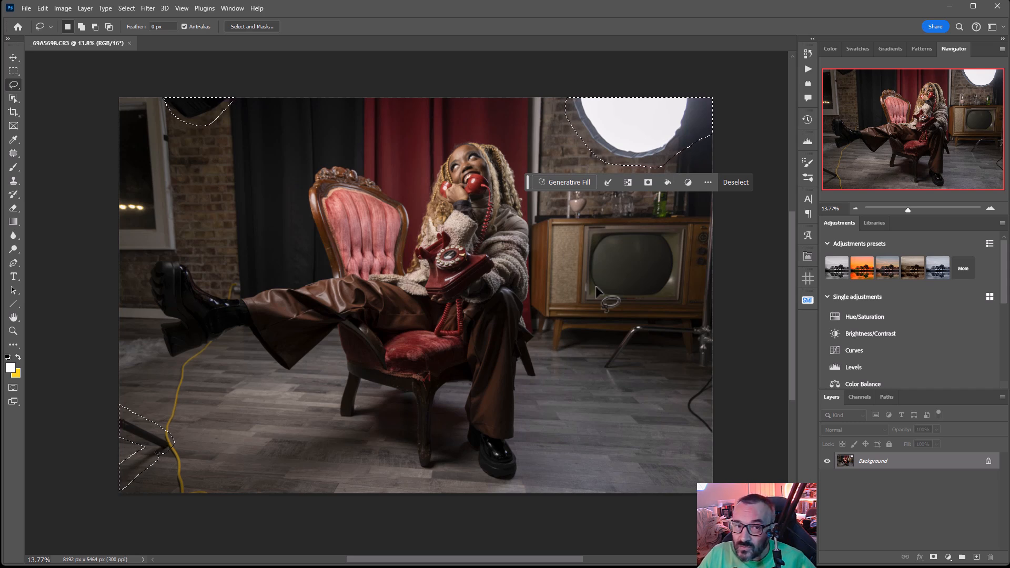
pyautogui.click(587, 84)
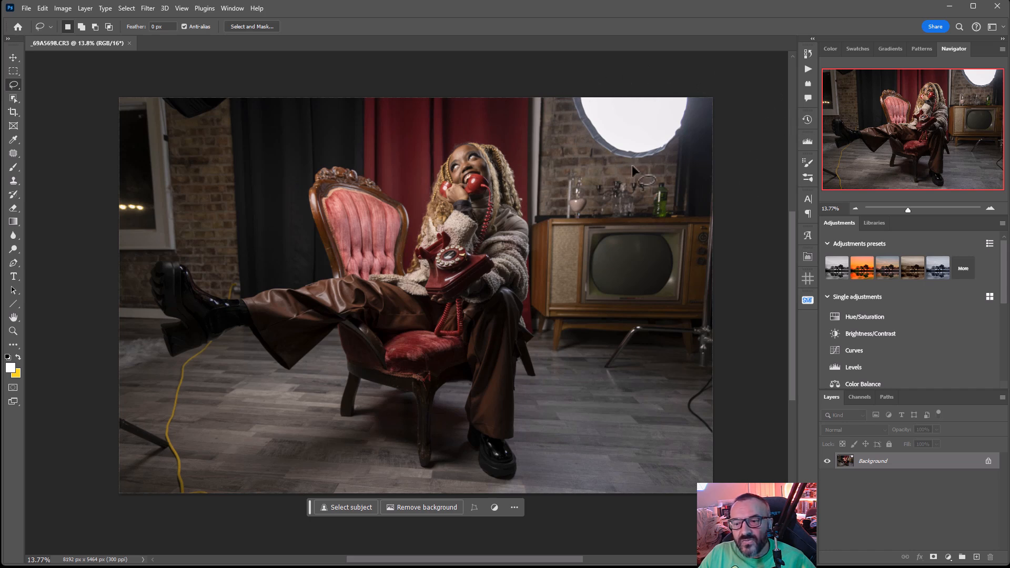
# Lasso the white softbox against the brick wall and remove it using Generative Fill with an empty prompt
pyautogui.moveTo(652, 84)
pyautogui.mouseDown()
pyautogui.moveTo(564, 82)
pyautogui.moveTo(569, 107)
pyautogui.mouseUp()
pyautogui.moveTo(593, 160)
pyautogui.mouseDown()
pyautogui.moveTo(670, 161)
pyautogui.moveTo(710, 132)
pyautogui.moveTo(742, 84)
pyautogui.mouseUp()
pyautogui.click(570, 186)
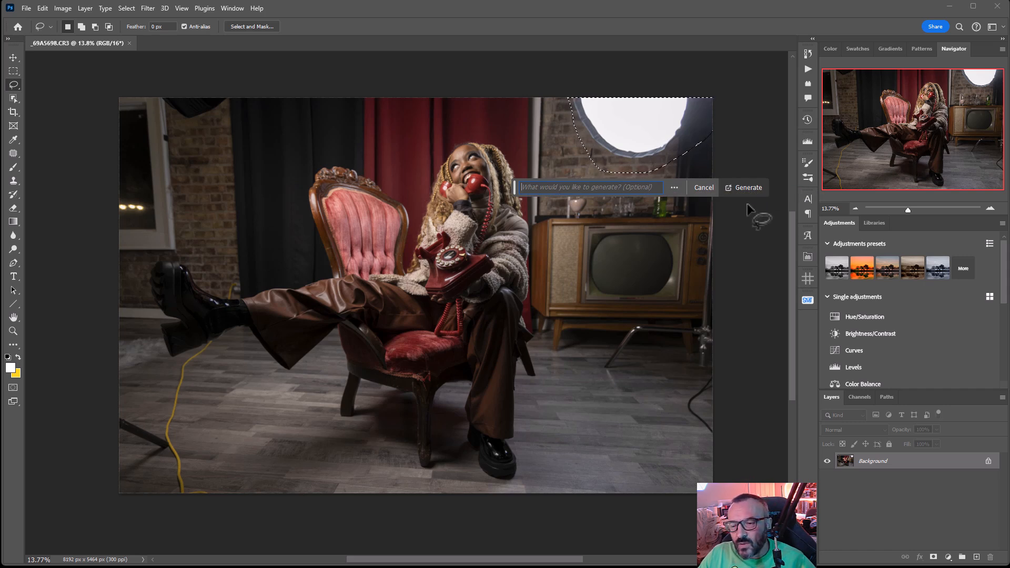
pyautogui.click(748, 187)
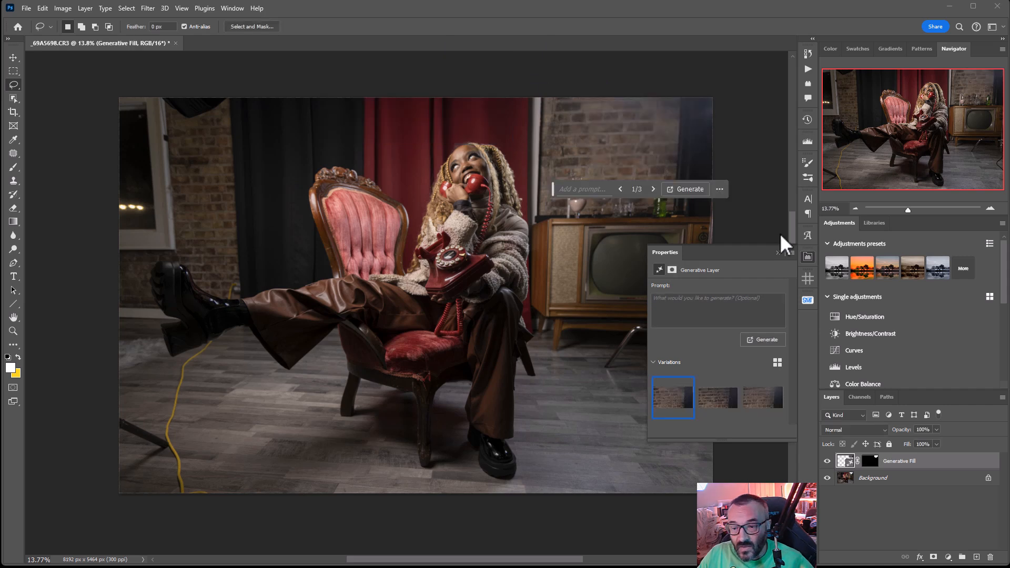
# Compare the generated wall variations, keep the second one and hide the generative layer's properties
pyautogui.click(654, 189)
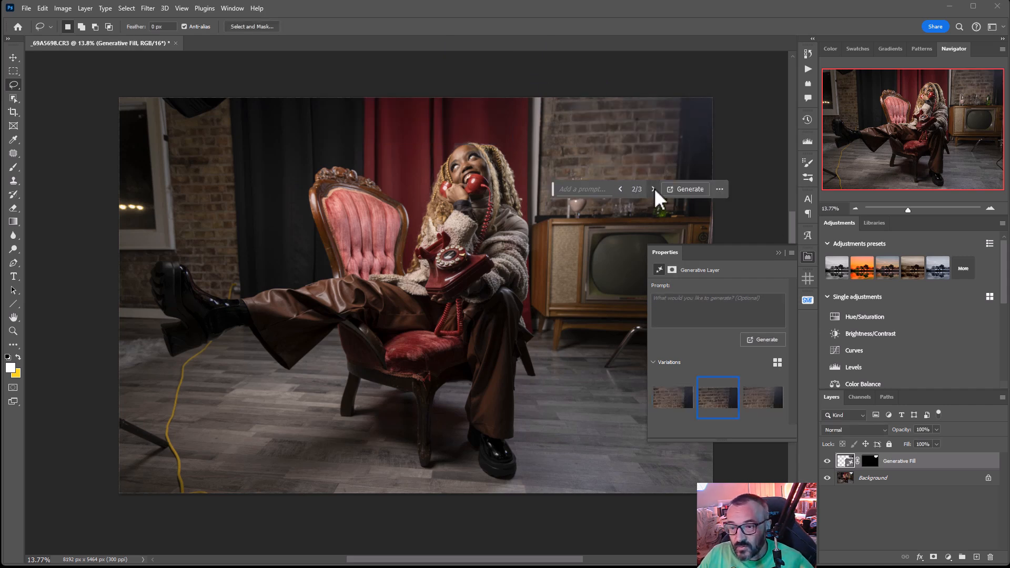
pyautogui.click(654, 189)
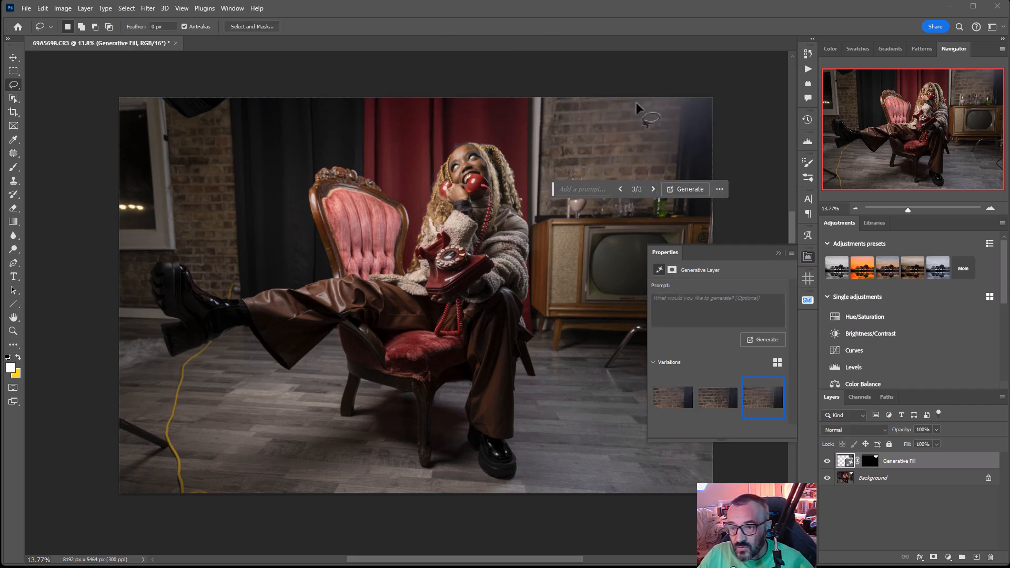
pyautogui.click(621, 189)
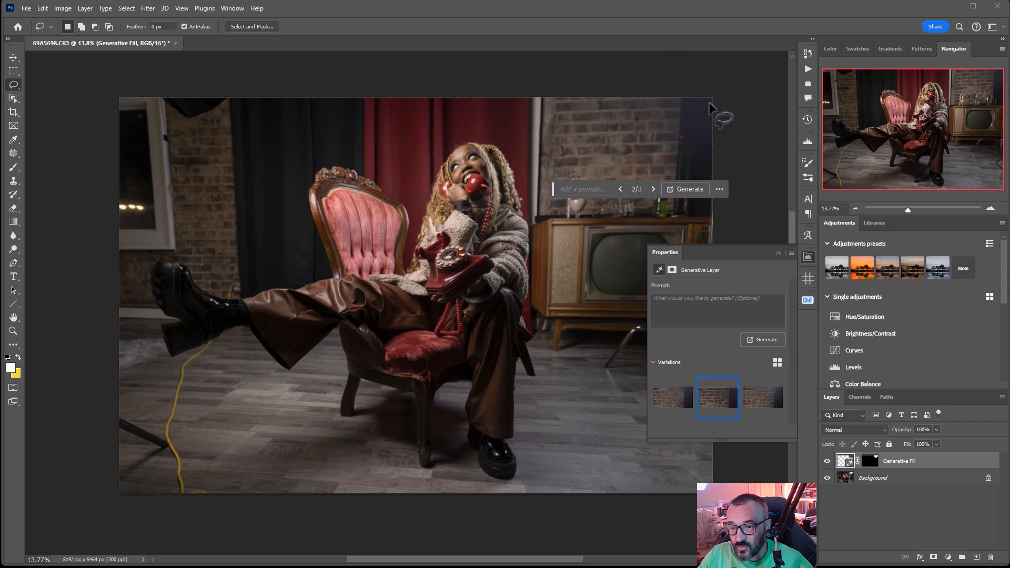
pyautogui.click(807, 258)
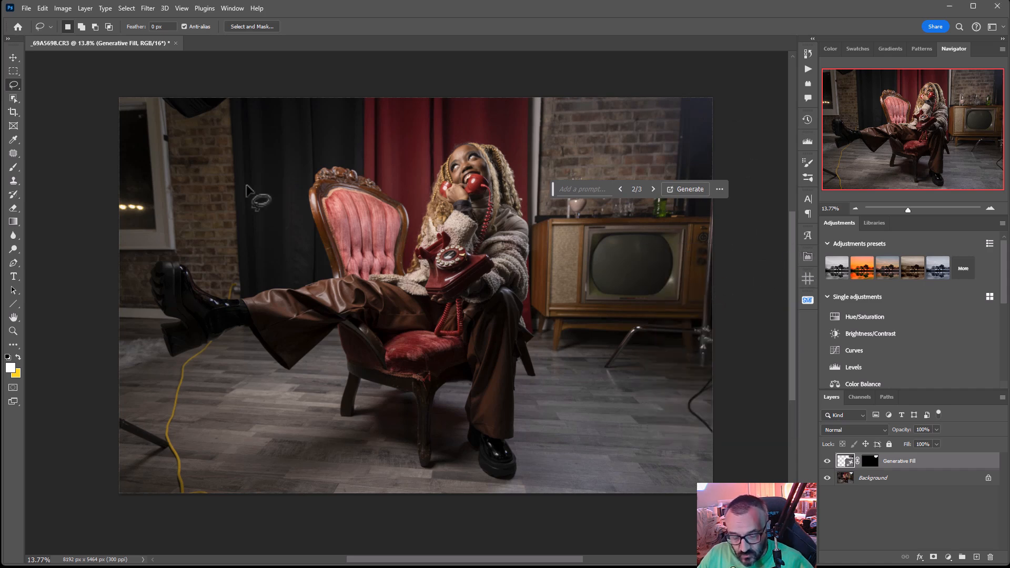
pyautogui.moveTo(158, 99)
pyautogui.mouseDown()
pyautogui.moveTo(167, 89)
pyautogui.moveTo(157, 101)
pyautogui.moveTo(186, 121)
pyautogui.moveTo(216, 113)
pyautogui.moveTo(231, 94)
pyautogui.moveTo(168, 93)
pyautogui.mouseUp()
pyautogui.hotkey('ctrl', 'd')
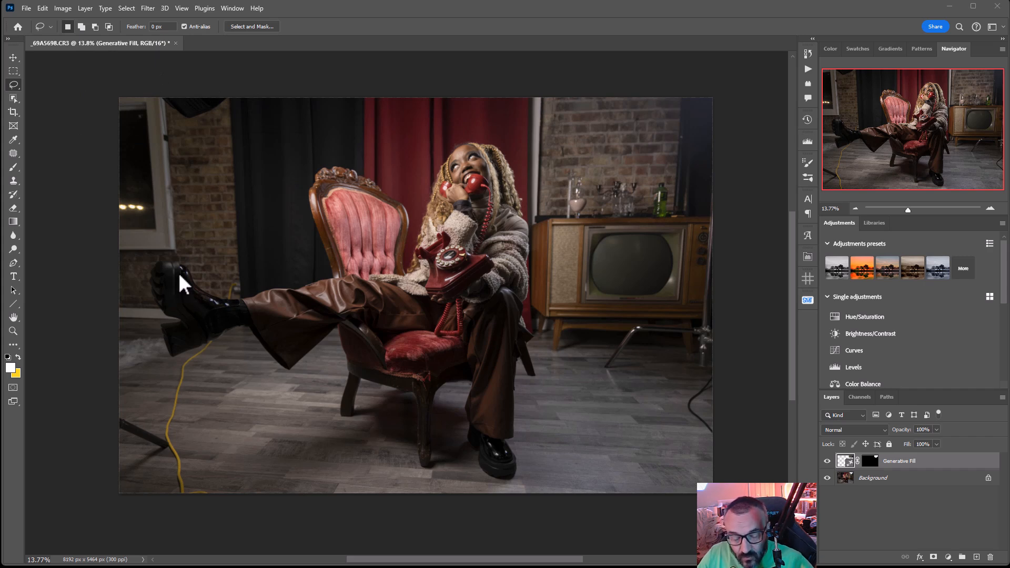
pyautogui.scroll(2, 179, 273)
pyautogui.scroll(-1, 183, 341)
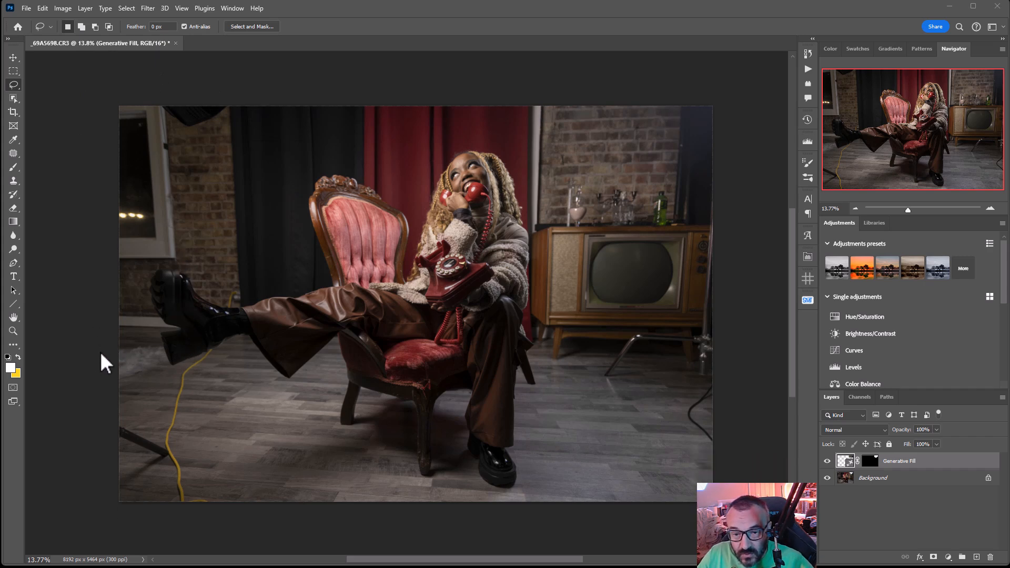
# Lasso the yellow cable and the black light-stand leg on the floor left of the chair into one combined selection
pyautogui.click(101, 353)
pyautogui.scroll(8, 211, 359)
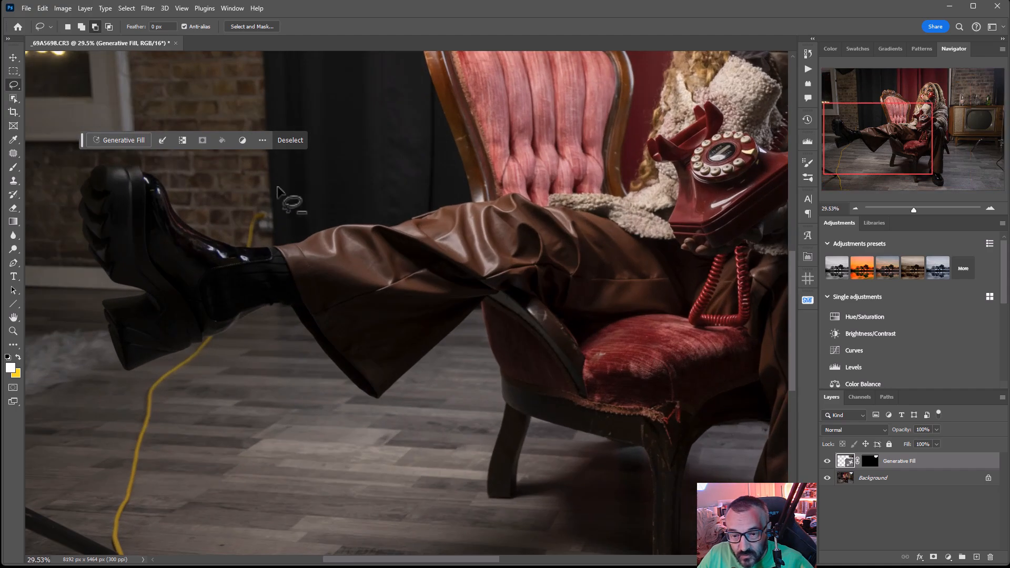
pyautogui.press('shift')
pyautogui.moveTo(267, 202)
pyautogui.mouseDown()
pyautogui.moveTo(250, 216)
pyautogui.moveTo(245, 245)
pyautogui.moveTo(266, 235)
pyautogui.moveTo(276, 202)
pyautogui.mouseUp()
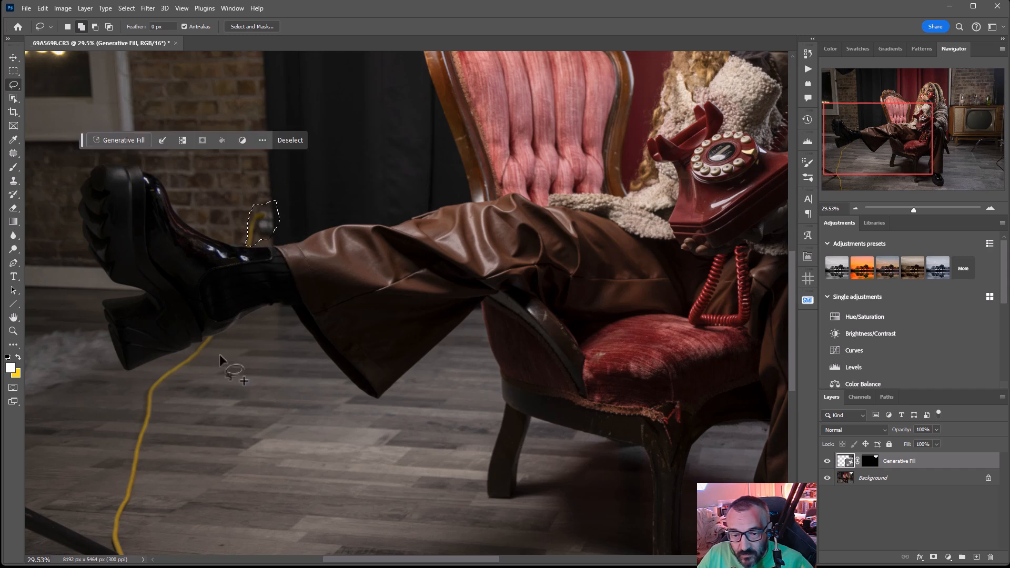
pyautogui.moveTo(220, 338)
pyautogui.mouseDown()
pyautogui.moveTo(141, 385)
pyautogui.moveTo(107, 498)
pyautogui.moveTo(114, 556)
pyautogui.moveTo(145, 506)
pyautogui.moveTo(160, 394)
pyautogui.moveTo(217, 338)
pyautogui.mouseUp()
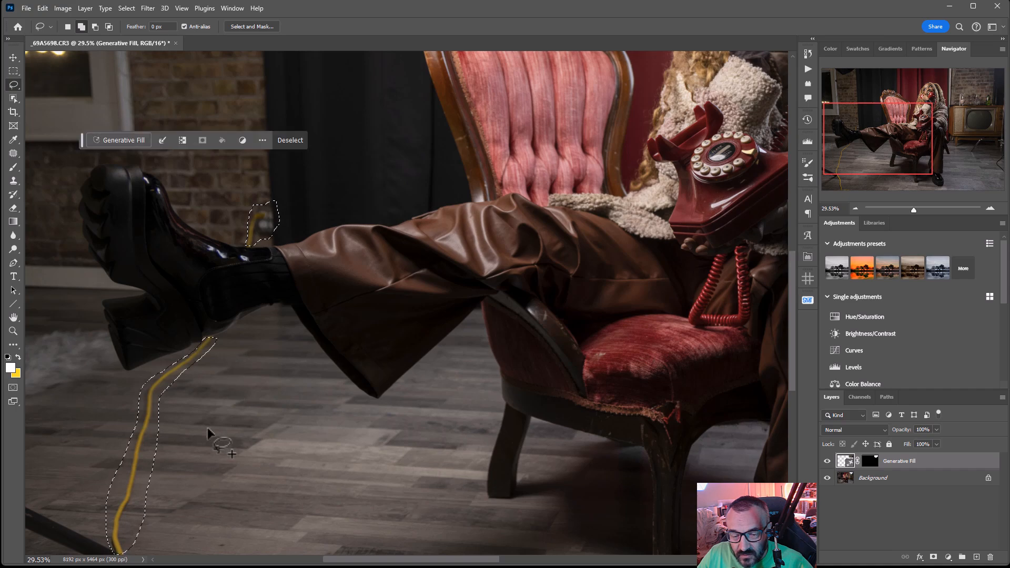
pyautogui.moveTo(196, 435); pyautogui.dragTo(426, 252)
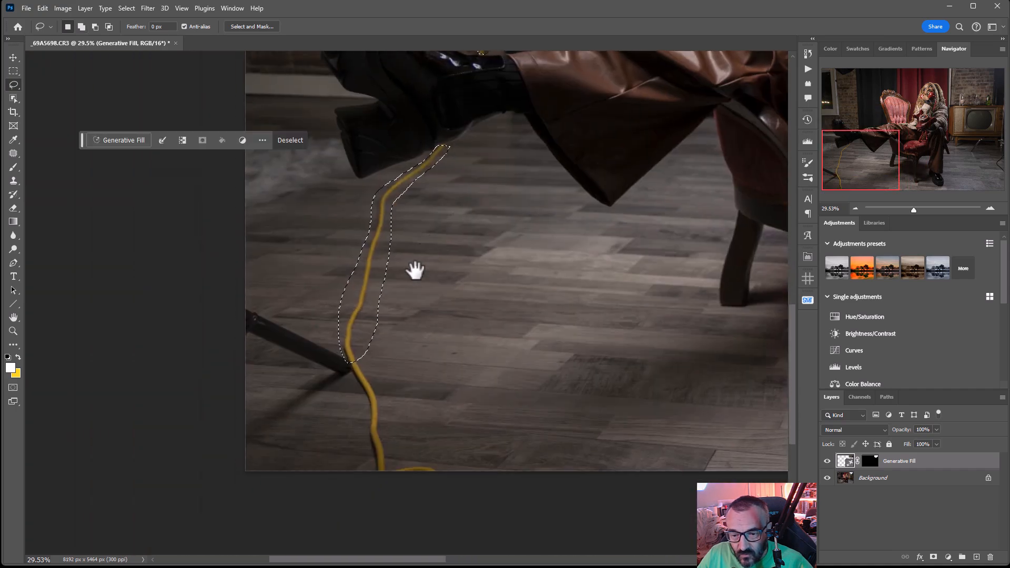
pyautogui.moveTo(242, 298)
pyautogui.mouseDown()
pyautogui.moveTo(350, 346)
pyautogui.moveTo(359, 366)
pyautogui.moveTo(334, 381)
pyautogui.moveTo(233, 340)
pyautogui.mouseUp()
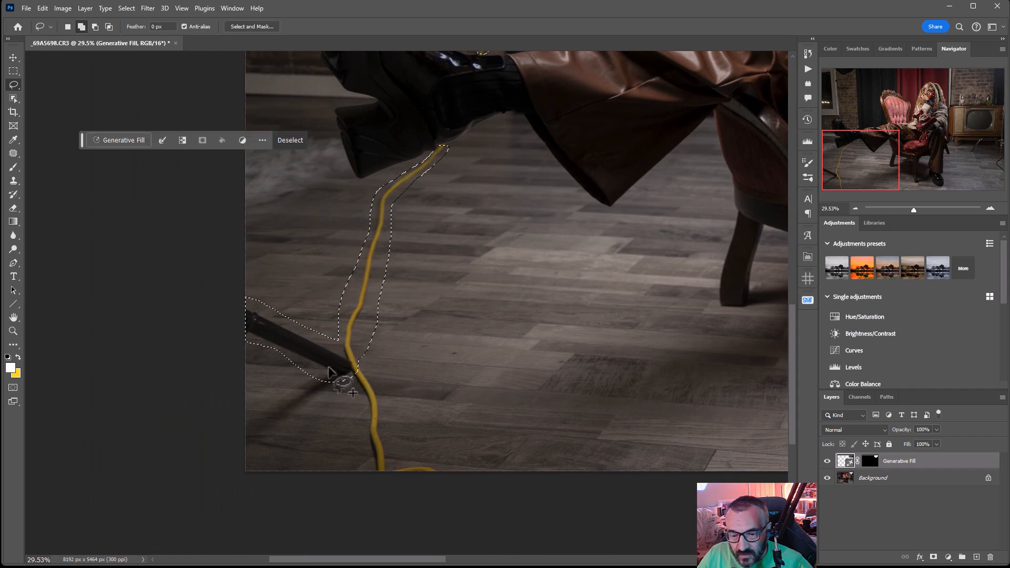
pyautogui.moveTo(329, 373)
pyautogui.mouseDown()
pyautogui.moveTo(242, 429)
pyautogui.moveTo(252, 457)
pyautogui.moveTo(354, 377)
pyautogui.moveTo(364, 482)
pyautogui.moveTo(436, 489)
pyautogui.moveTo(445, 475)
pyautogui.moveTo(402, 459)
pyautogui.moveTo(381, 382)
pyautogui.moveTo(353, 359)
pyautogui.mouseUp()
# Add the chair seat's frayed front corner and the chrome light stand and black cable near the television to the selection
pyautogui.moveTo(711, 314); pyautogui.dragTo(139, 454)
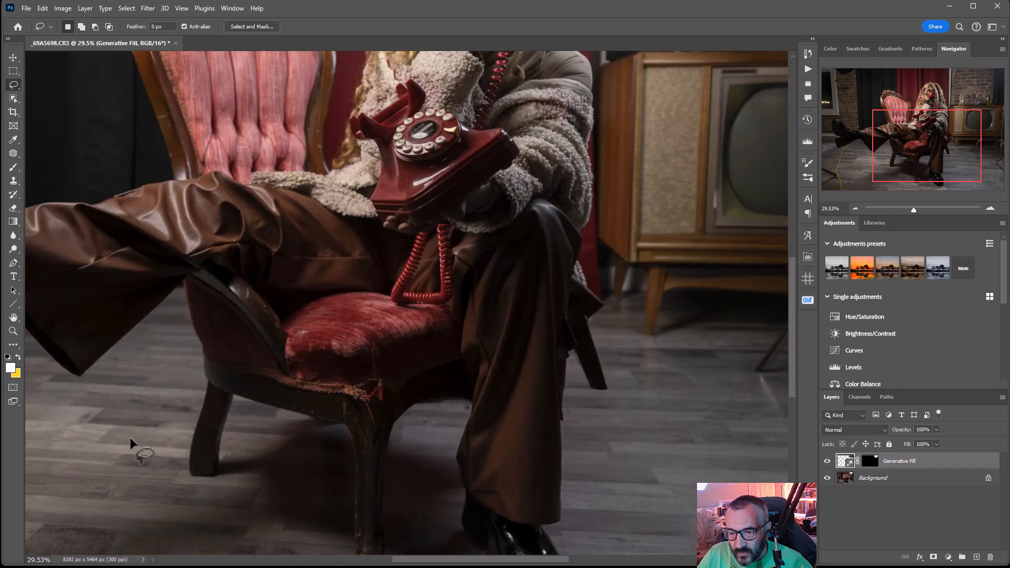
pyautogui.scroll(-5, 140, 453)
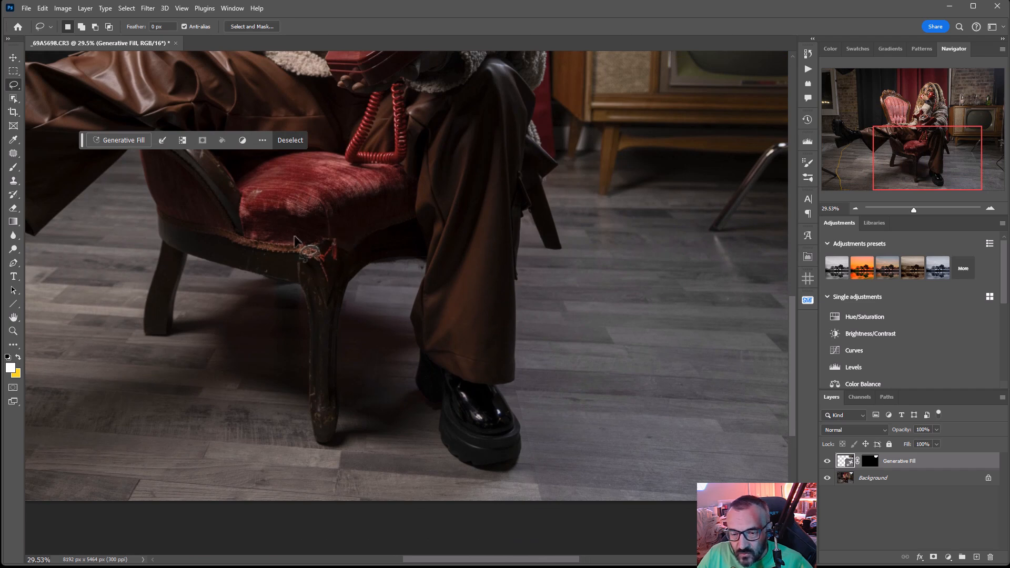
pyautogui.moveTo(328, 227)
pyautogui.mouseDown()
pyautogui.moveTo(290, 245)
pyautogui.moveTo(313, 268)
pyautogui.moveTo(339, 271)
pyautogui.moveTo(355, 239)
pyautogui.moveTo(329, 231)
pyautogui.mouseUp()
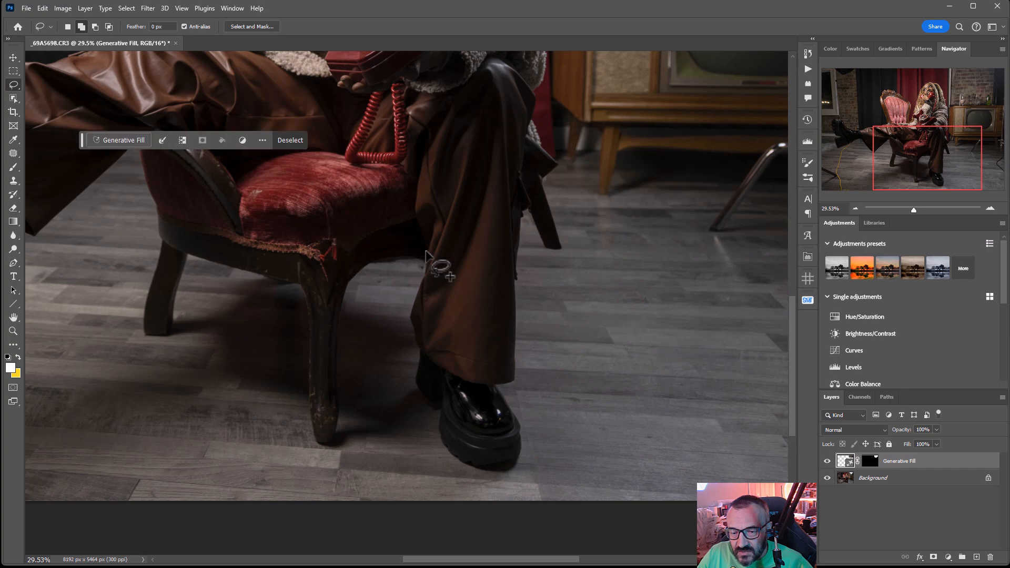
pyautogui.moveTo(642, 300); pyautogui.dragTo(151, 339)
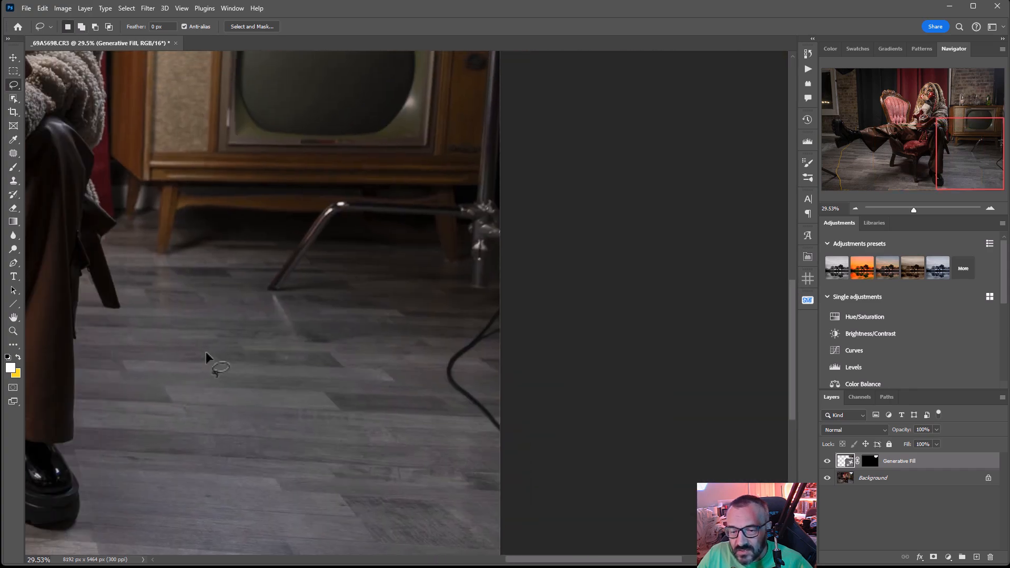
pyautogui.moveTo(466, 198)
pyautogui.mouseDown()
pyautogui.moveTo(331, 196)
pyautogui.moveTo(278, 244)
pyautogui.moveTo(262, 289)
pyautogui.moveTo(275, 304)
pyautogui.moveTo(303, 293)
pyautogui.moveTo(344, 236)
pyautogui.moveTo(453, 224)
pyautogui.moveTo(467, 225)
pyautogui.moveTo(467, 288)
pyautogui.moveTo(485, 297)
pyautogui.moveTo(494, 266)
pyautogui.moveTo(522, 236)
pyautogui.moveTo(500, 190)
pyautogui.moveTo(498, 68)
pyautogui.moveTo(472, 205)
pyautogui.mouseUp()
pyautogui.moveTo(511, 294)
pyautogui.mouseDown()
pyautogui.moveTo(442, 376)
pyautogui.moveTo(511, 444)
pyautogui.moveTo(487, 392)
pyautogui.moveTo(526, 279)
pyautogui.mouseUp()
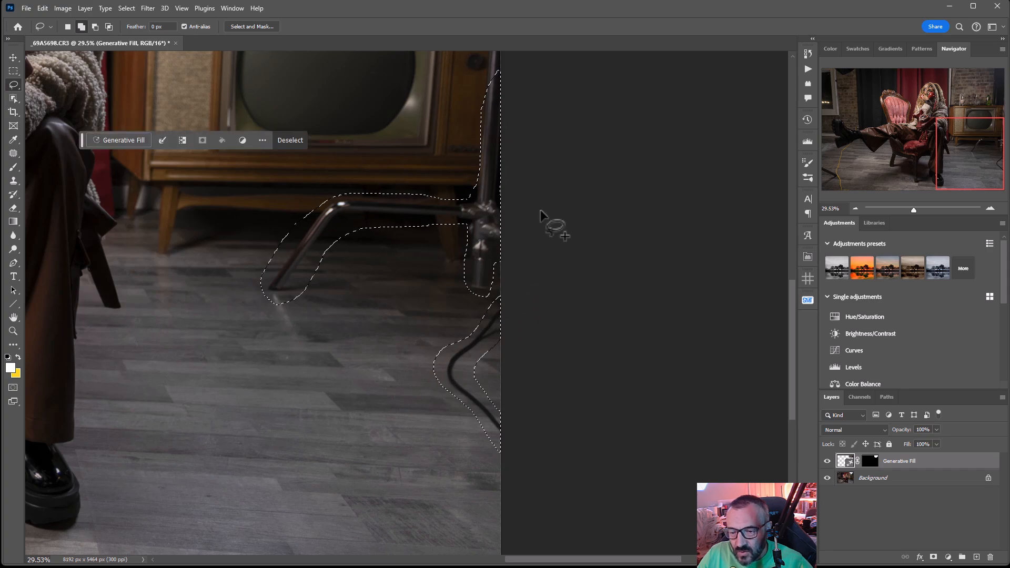
# Extend the selection up the light-stand pole and add the green bottle on the television cabinet
pyautogui.moveTo(503, 164); pyautogui.dragTo(557, 435)
pyautogui.moveTo(583, 255); pyautogui.dragTo(579, 310)
pyautogui.press('shift')
pyautogui.moveTo(458, 207)
pyautogui.mouseDown()
pyautogui.moveTo(445, 282)
pyautogui.moveTo(529, 281)
pyautogui.moveTo(489, 248)
pyautogui.moveTo(479, 199)
pyautogui.mouseUp()
pyautogui.moveTo(574, 214)
pyautogui.mouseDown()
pyautogui.moveTo(570, 331)
pyautogui.moveTo(557, 379)
pyautogui.moveTo(561, 405)
pyautogui.moveTo(577, 415)
pyautogui.moveTo(592, 230)
pyautogui.mouseUp()
pyautogui.moveTo(384, 155)
pyautogui.mouseDown()
pyautogui.moveTo(444, 197)
pyautogui.moveTo(628, 222)
pyautogui.moveTo(638, 315)
pyautogui.moveTo(561, 166)
pyautogui.moveTo(594, 82)
pyautogui.mouseUp()
pyautogui.moveTo(368, 391); pyautogui.dragTo(533, 161)
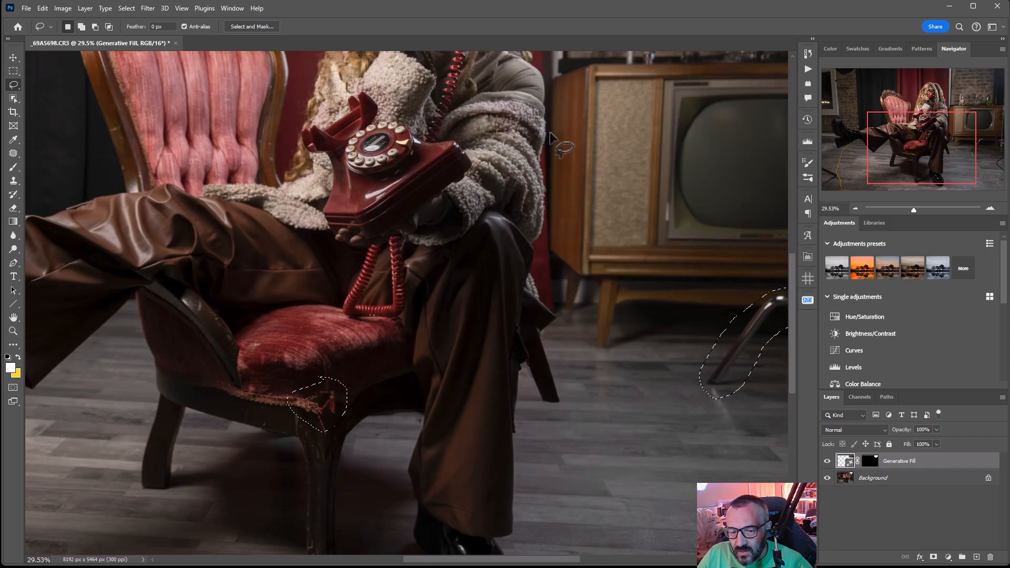
# Remove all the selected distractions, including the dark object at the photo's upper-left edge, using Generative Fill with an empty prompt
pyautogui.scroll(-3, 533, 163)
pyautogui.scroll(-3, 494, 300)
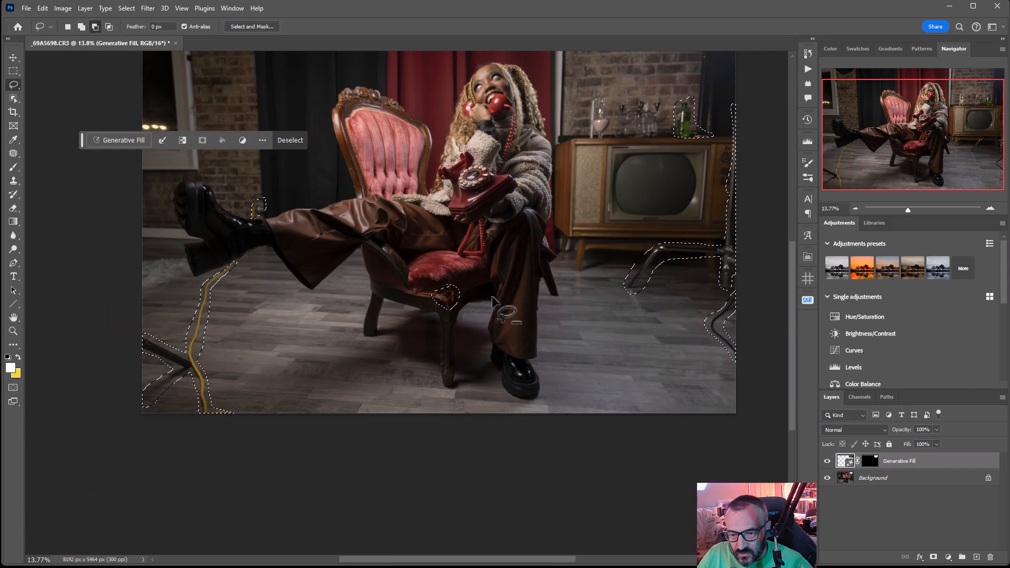
pyautogui.scroll(-1, 491, 299)
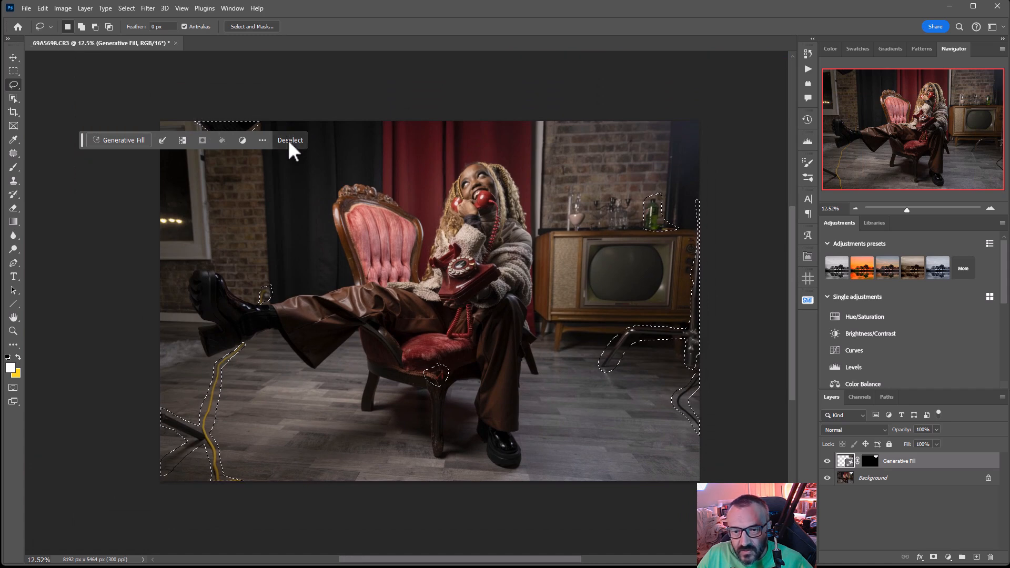
pyautogui.click(118, 140)
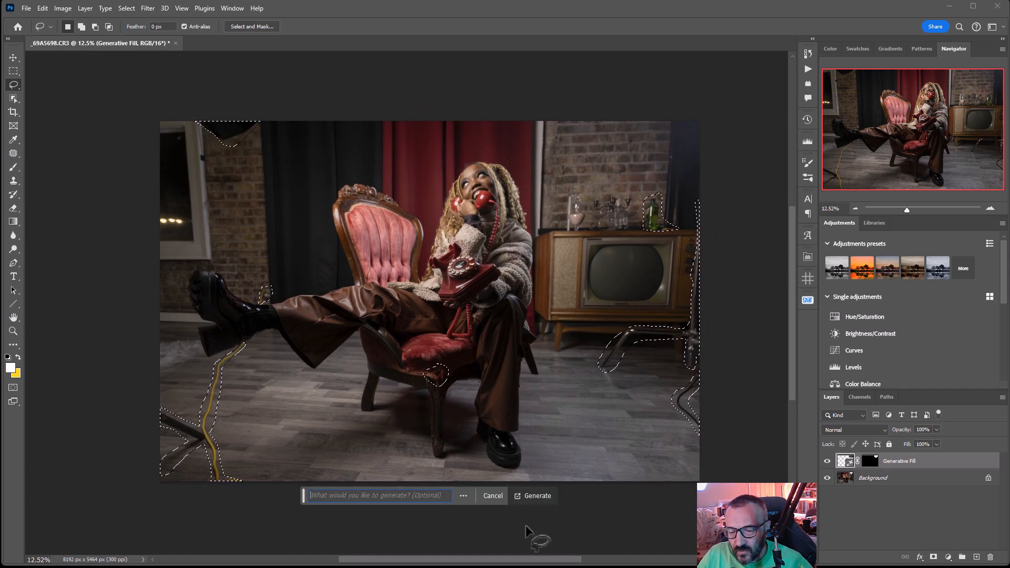
pyautogui.click(535, 497)
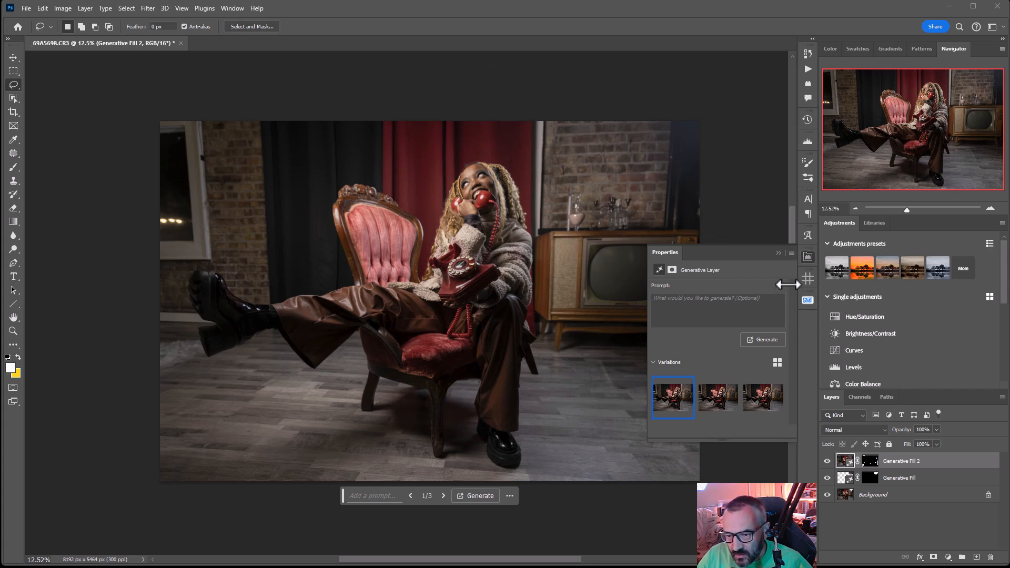
# Compare the generated clean-up variations and keep the first one
pyautogui.moveTo(612, 300); pyautogui.dragTo(548, 274)
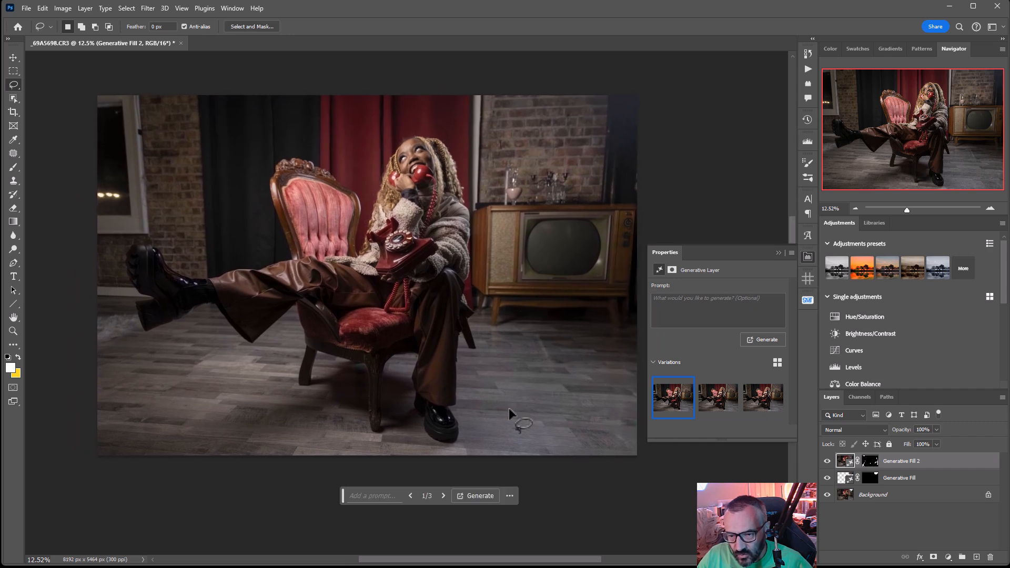
pyautogui.click(443, 496)
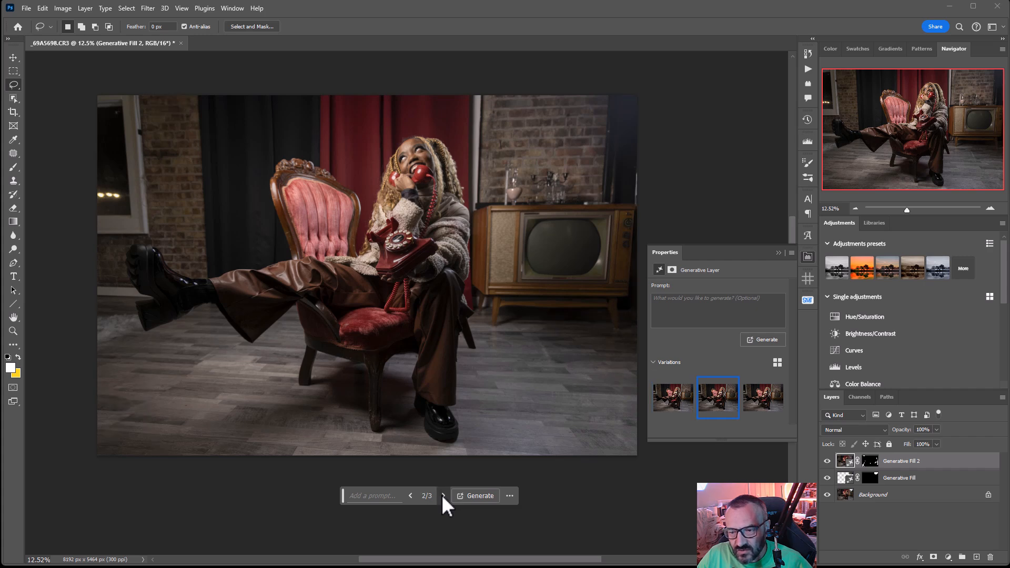
pyautogui.click(443, 495)
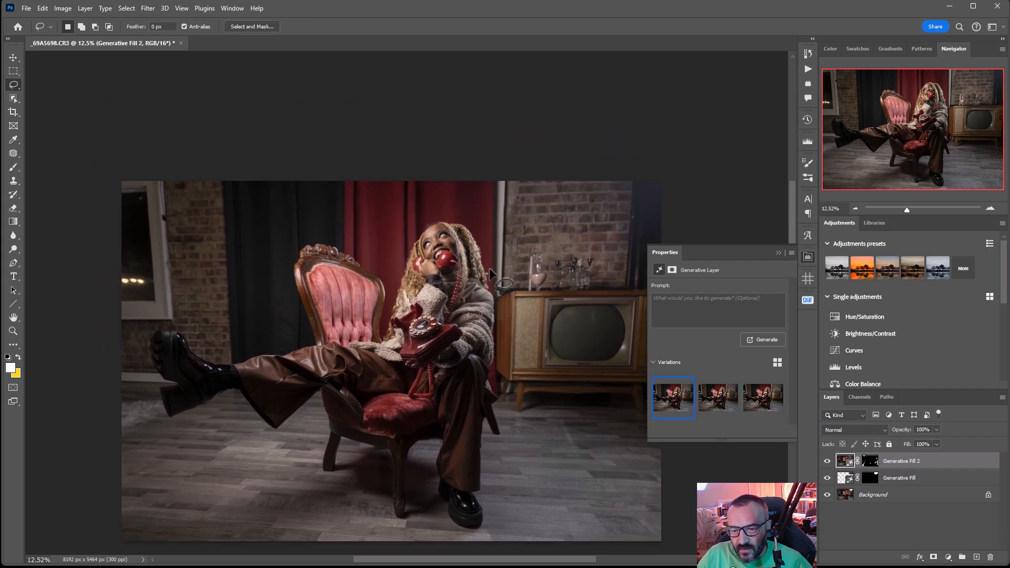
# Lasso the white vertical strip between the red curtain and the brick wall and remove it using Generative Fill with an empty prompt
pyautogui.moveTo(489, 275); pyautogui.dragTo(503, 230)
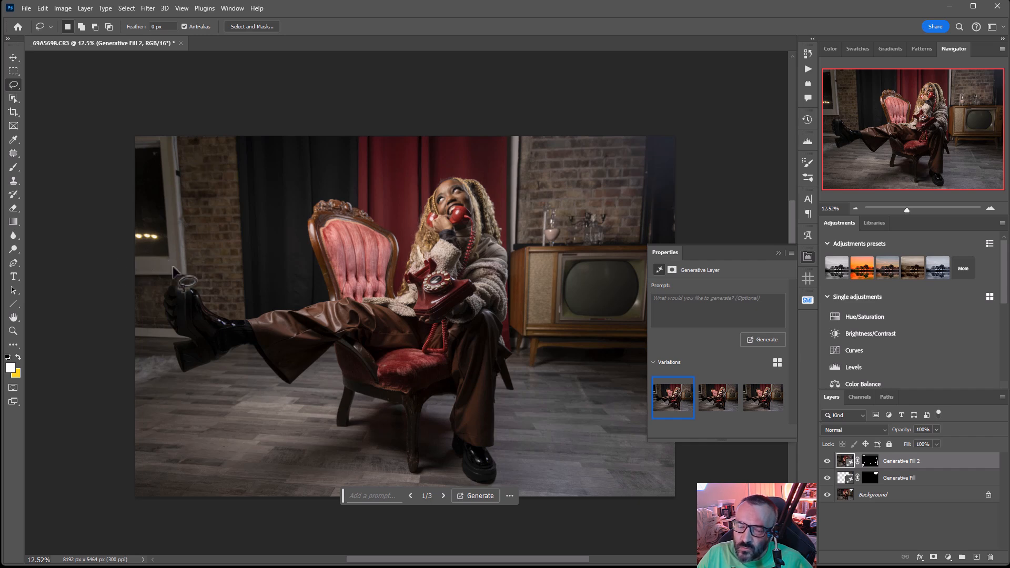
pyautogui.moveTo(526, 132)
pyautogui.mouseDown()
pyautogui.moveTo(513, 129)
pyautogui.moveTo(502, 178)
pyautogui.moveTo(508, 253)
pyautogui.moveTo(523, 241)
pyautogui.mouseUp()
pyautogui.moveTo(520, 190); pyautogui.dragTo(523, 135)
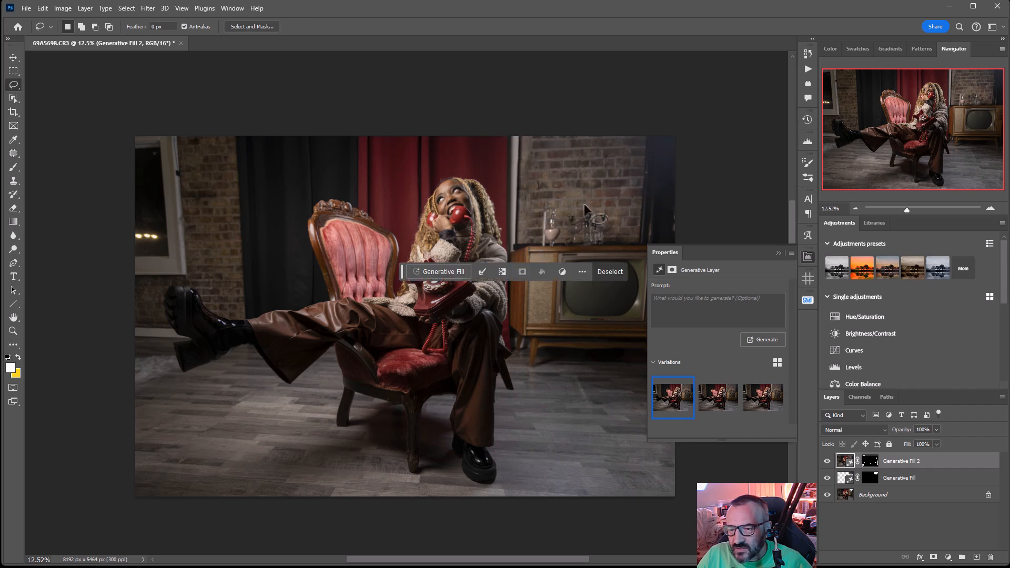
pyautogui.click(455, 271)
pyautogui.click(613, 271)
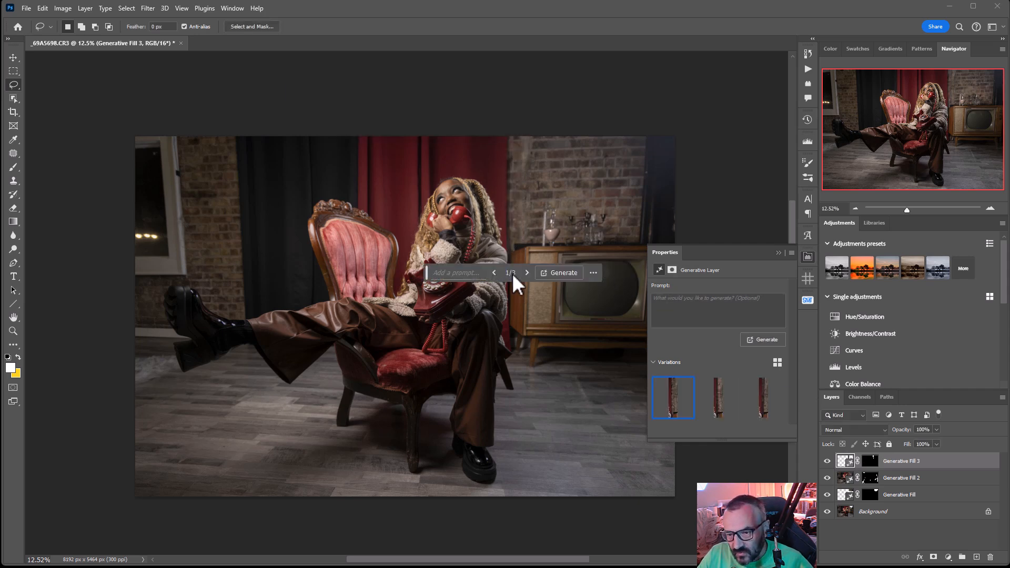
# Compare the three variations of the curtain-edge fill and keep the first one
pyautogui.click(524, 272)
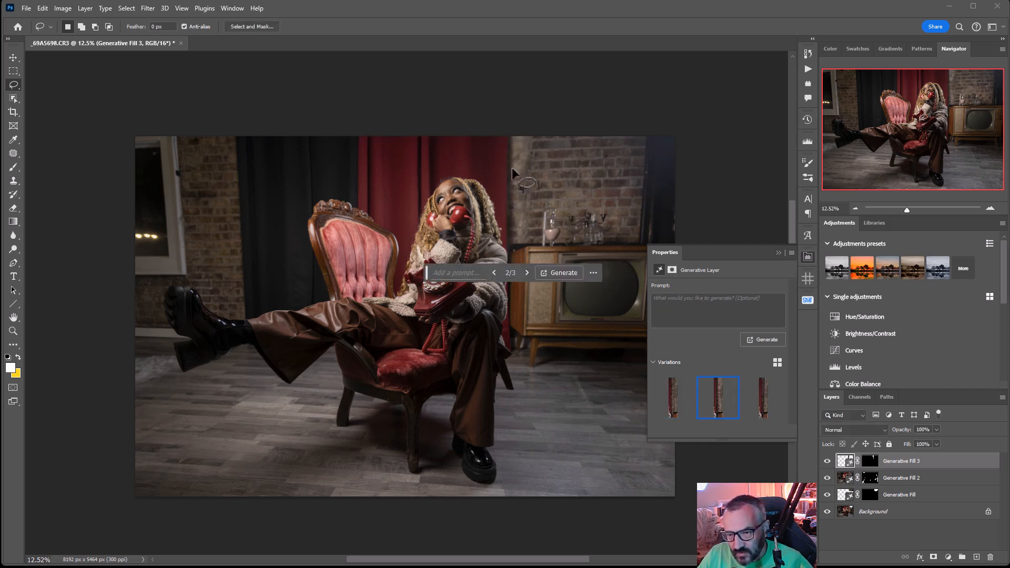
pyautogui.click(526, 272)
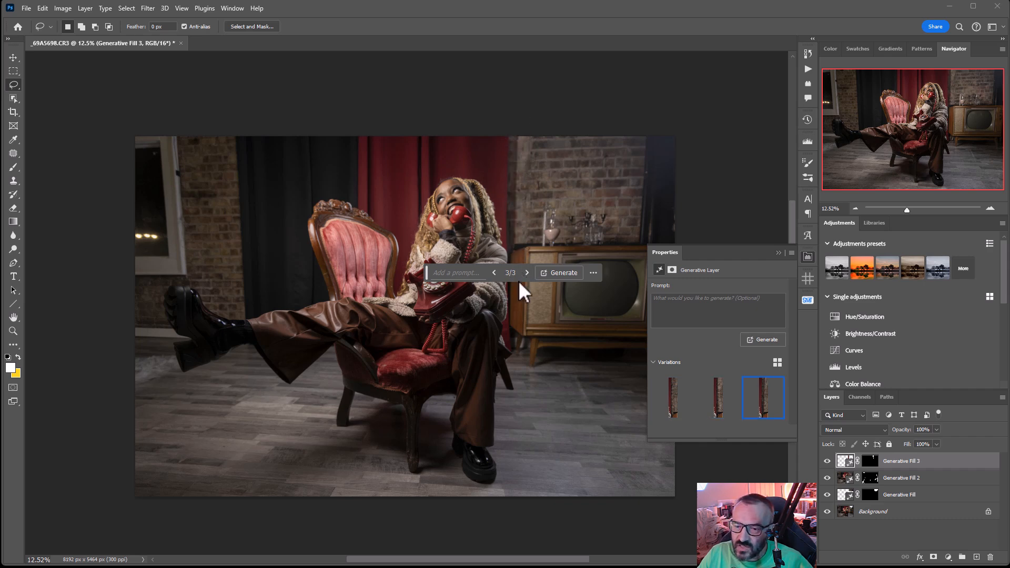
pyautogui.click(528, 272)
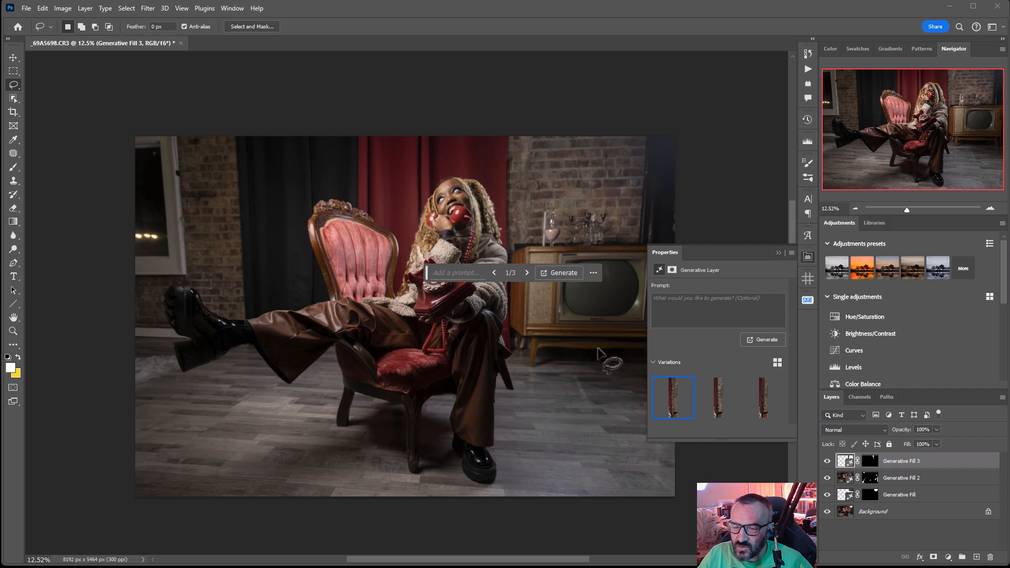
# Toggle each Generative Fill layer's visibility off and on to compare the photo before and after the removals
pyautogui.click(827, 461)
pyautogui.click(827, 461)
pyautogui.click(828, 460)
pyautogui.click(828, 462)
pyautogui.click(828, 478)
pyautogui.click(828, 478)
pyautogui.click(828, 478)
pyautogui.click(828, 478)
pyautogui.click(828, 495)
pyautogui.click(827, 495)
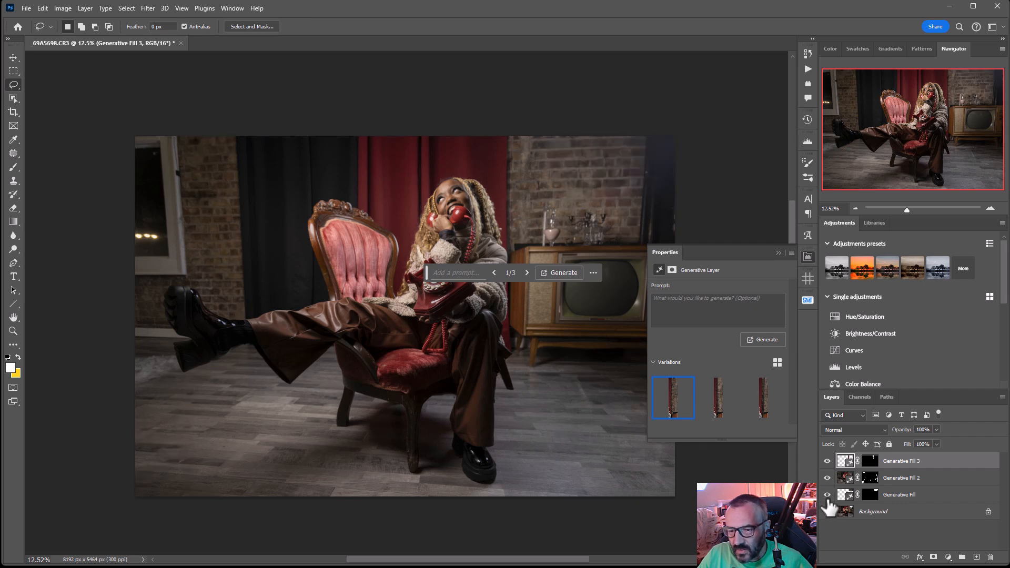
# Extend the crop frame beyond the photo's left edge to about 8974 px wide and reset the foreground and background colours to default
pyautogui.click(17, 114)
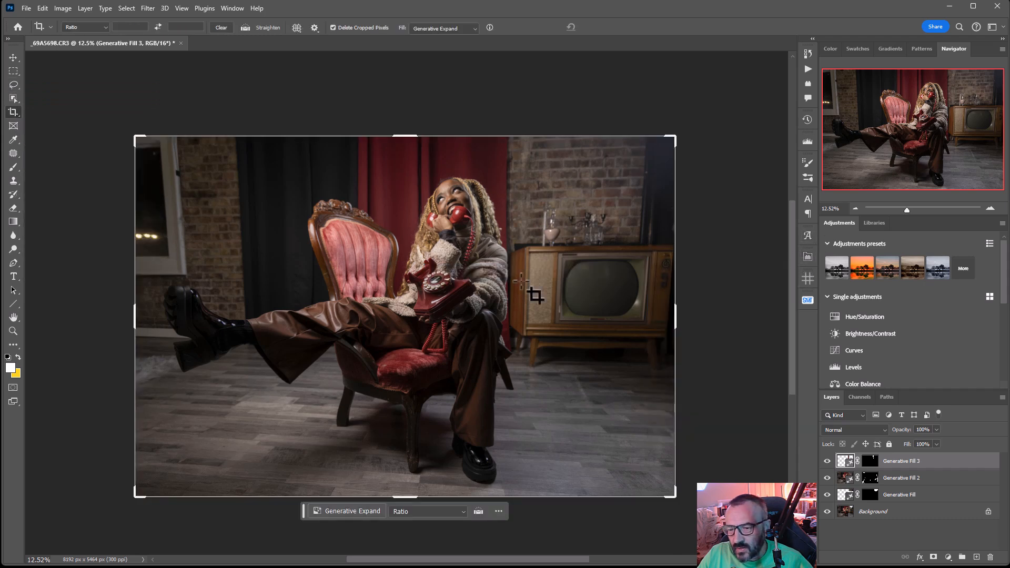
pyautogui.moveTo(135, 322); pyautogui.dragTo(110, 306)
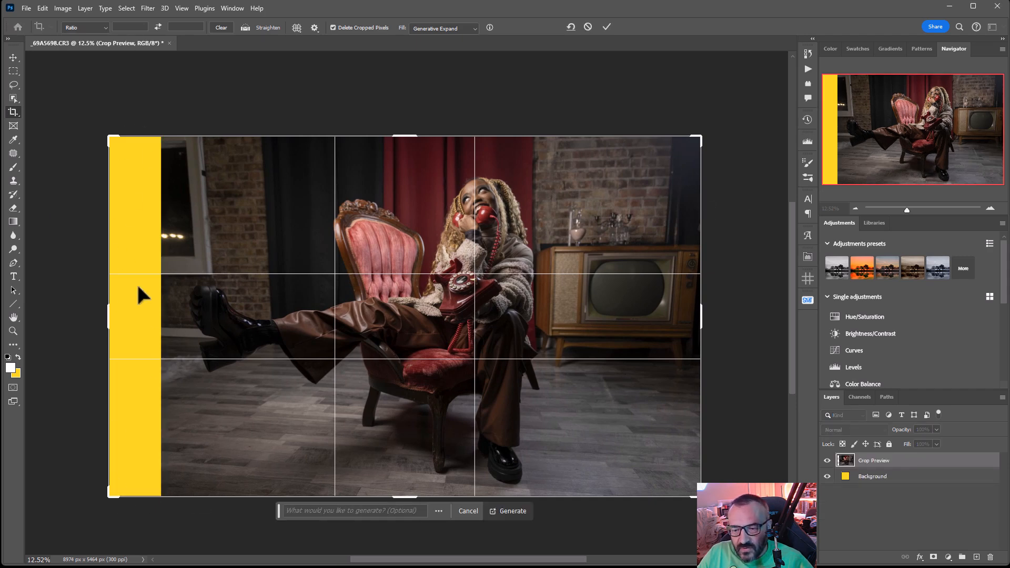
pyautogui.click(8, 357)
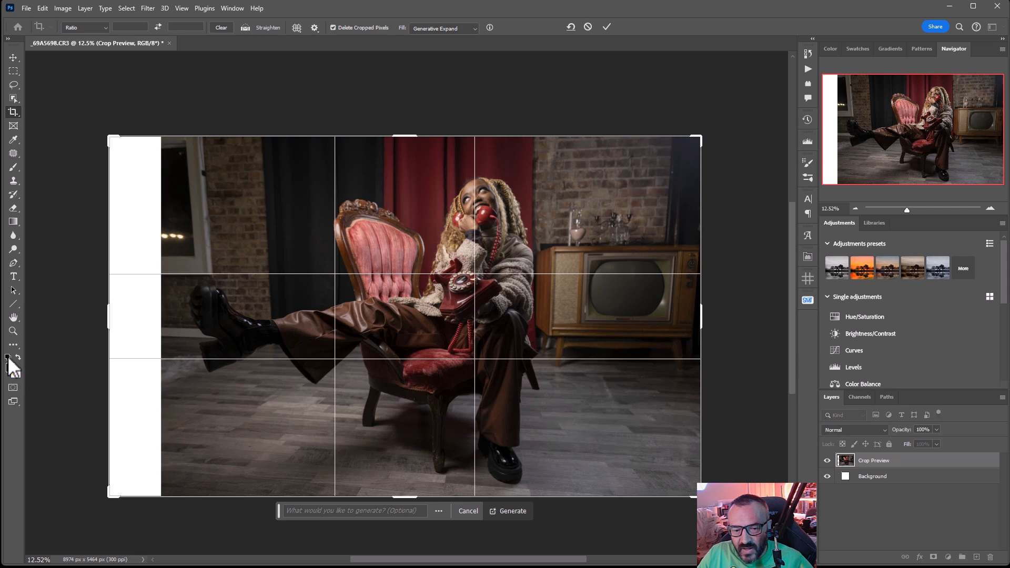
# Set the crop fill to Generative Expand and generate the added canvas area with an empty prompt
pyautogui.click(470, 28)
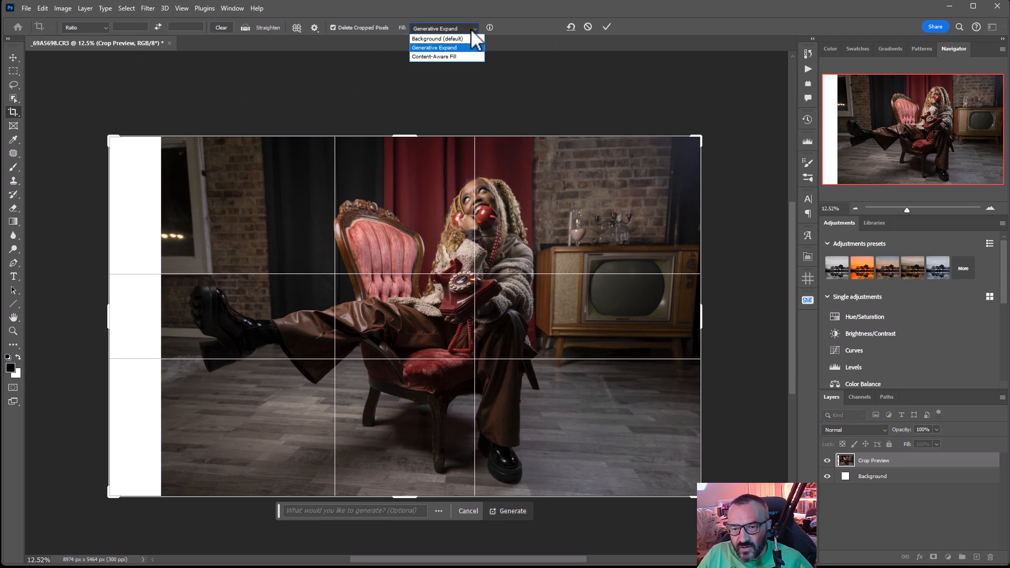
pyautogui.click(436, 47)
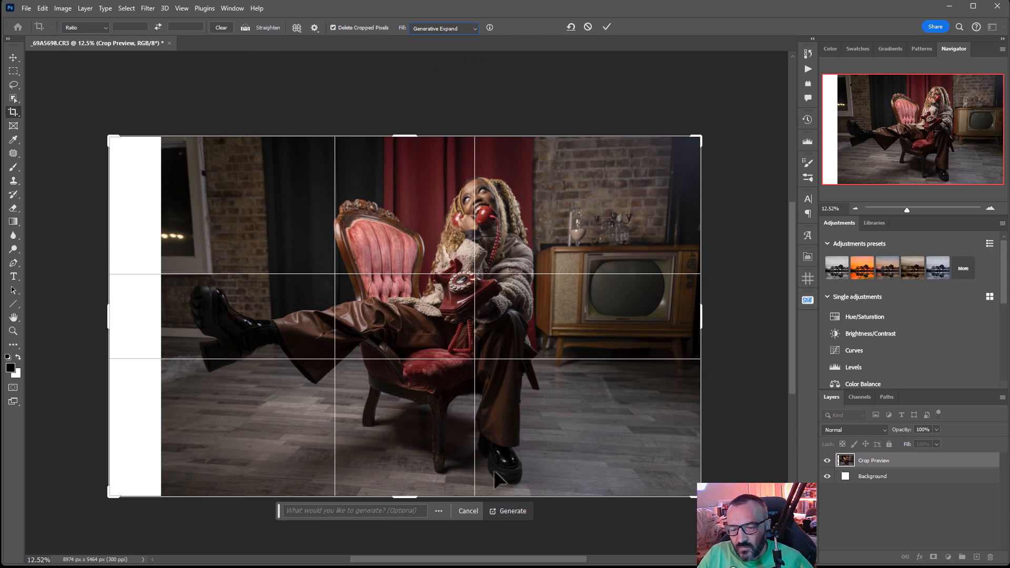
pyautogui.click(513, 511)
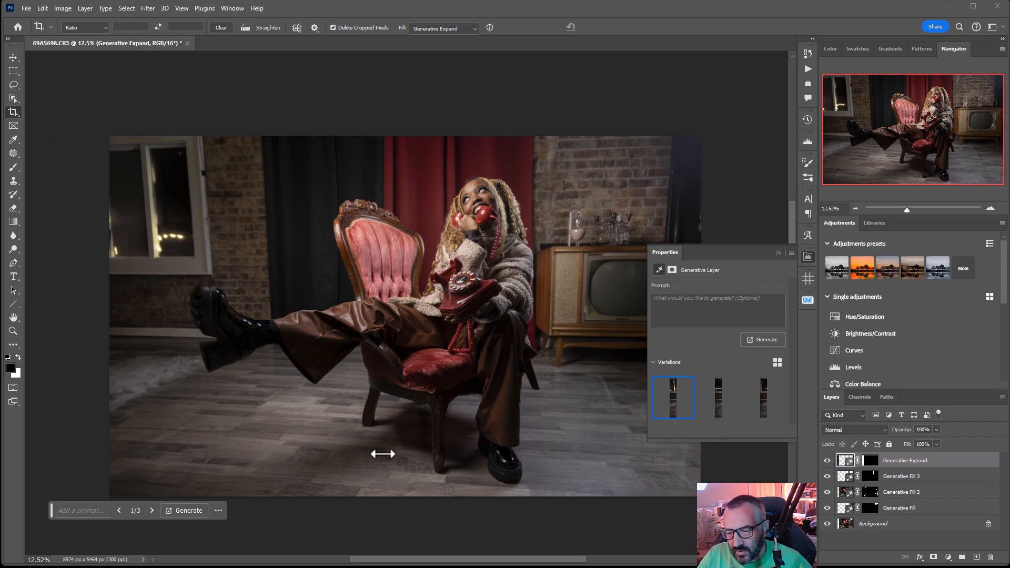
# Compare the Generative Expand variations of the window area and keep the second one
pyautogui.click(151, 511)
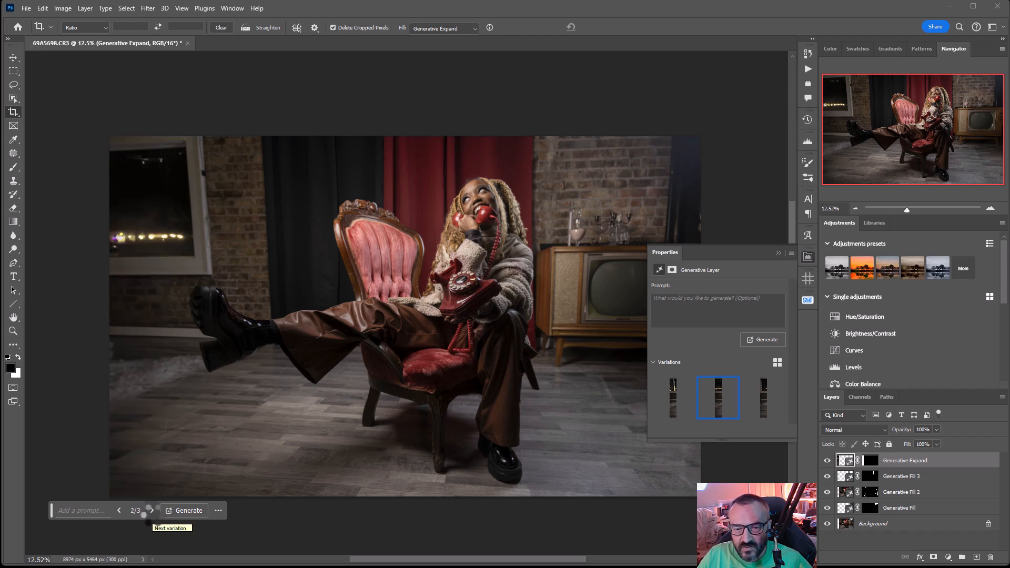
pyautogui.click(152, 511)
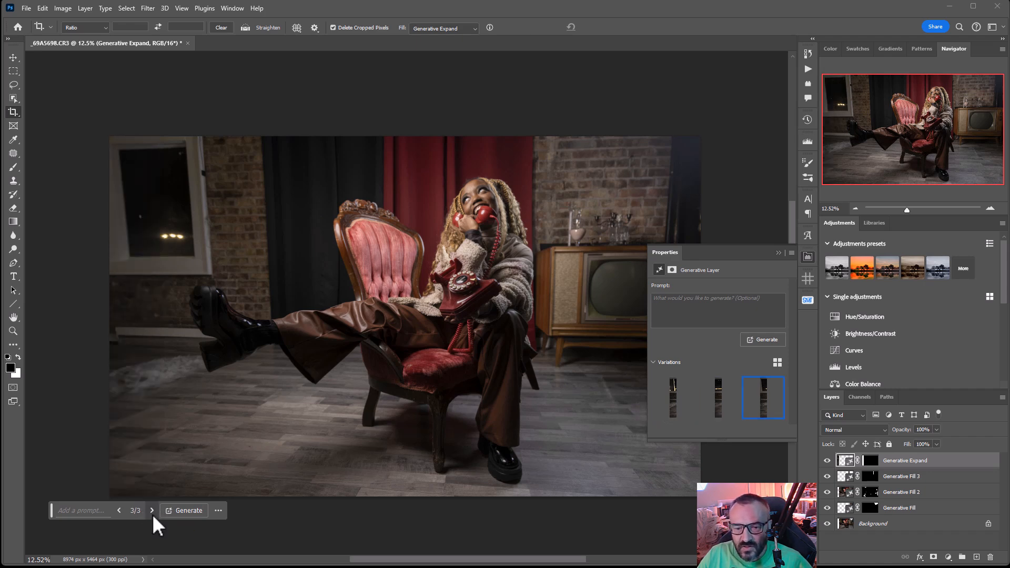
pyautogui.click(152, 511)
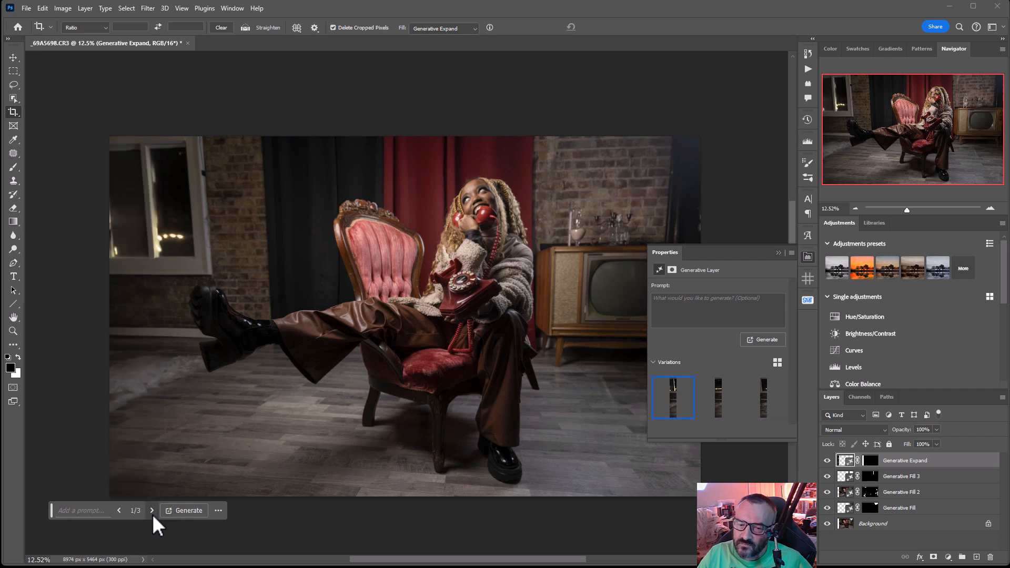
pyautogui.click(152, 511)
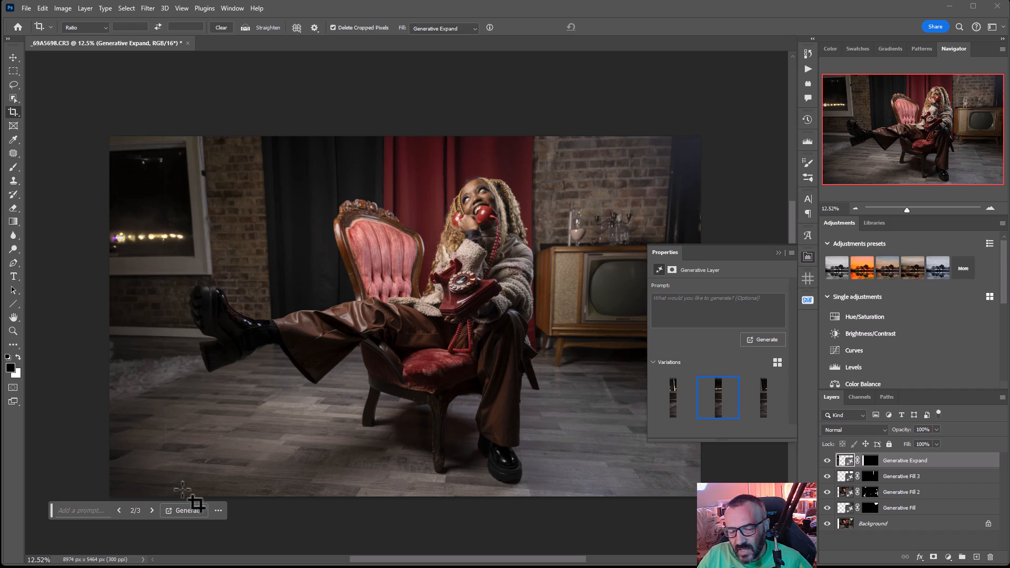
# Rotate the crop to straighten the photo, leaving a frame of about 9116 × 5698 px around the tilted image
pyautogui.click(807, 258)
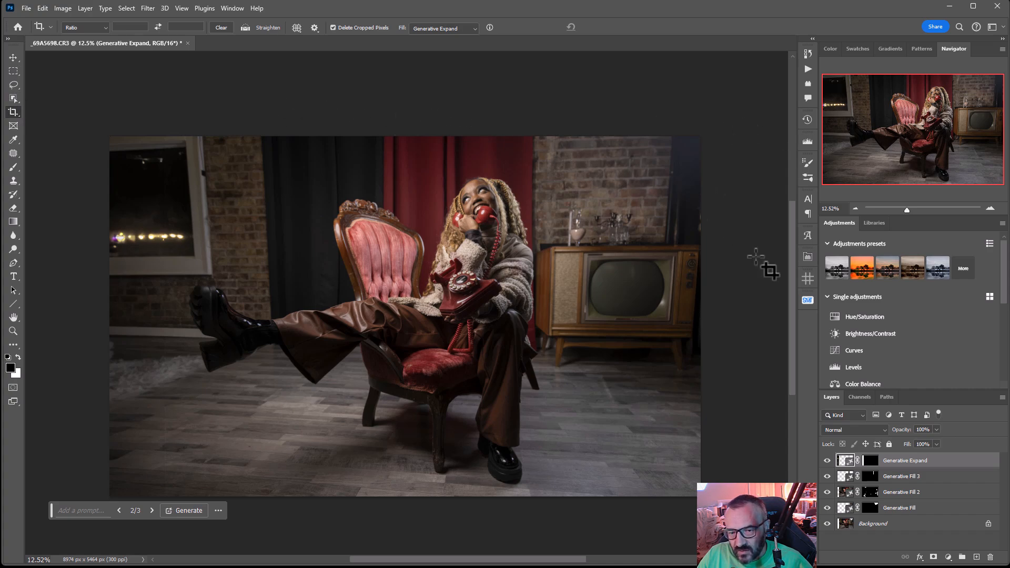
pyautogui.click(687, 159)
pyautogui.moveTo(750, 491); pyautogui.dragTo(744, 491)
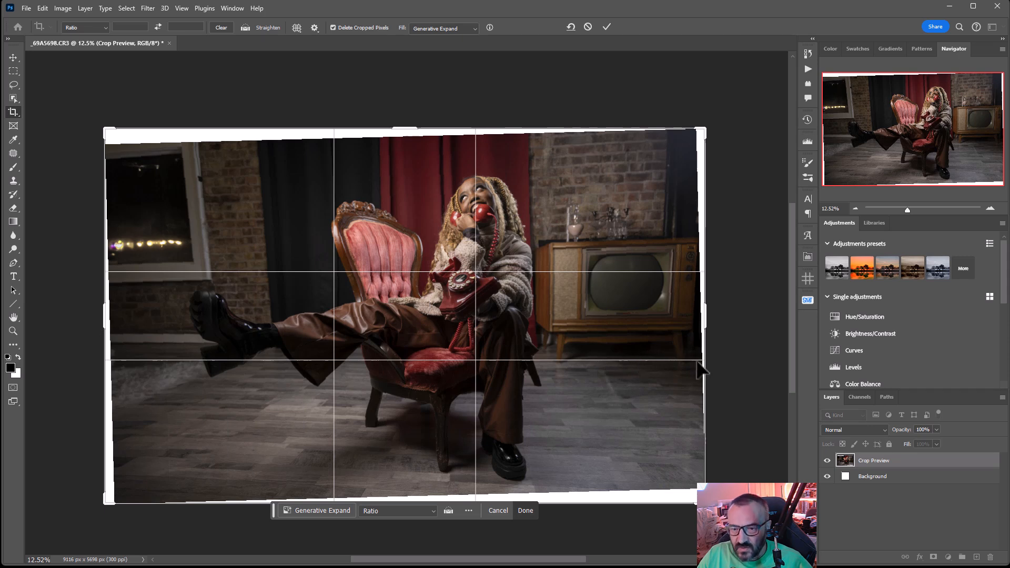
# Fill the empty border around the rotated photo using Generative Expand with an empty prompt, and keep the second variation
pyautogui.click(323, 510)
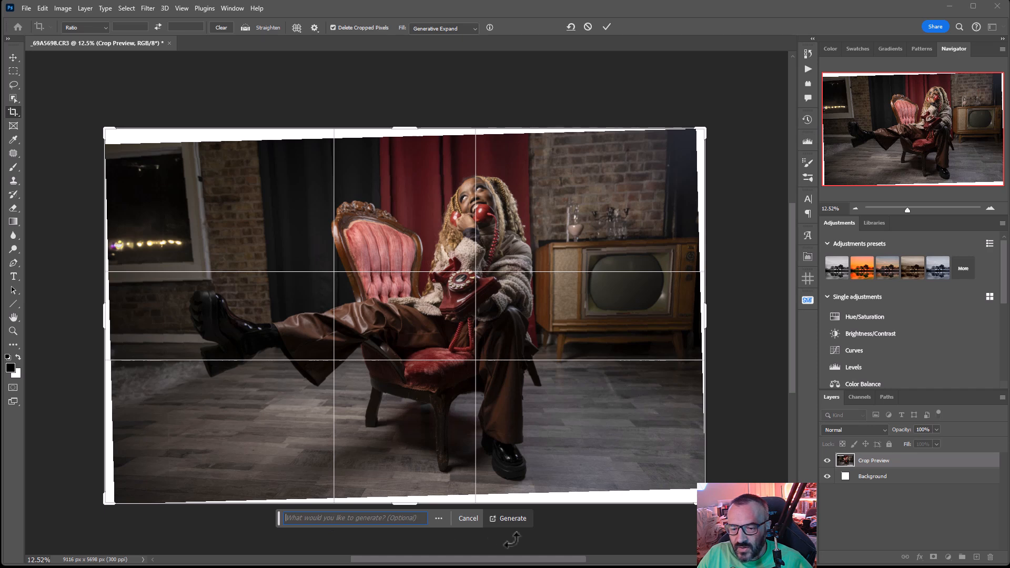
pyautogui.click(520, 520)
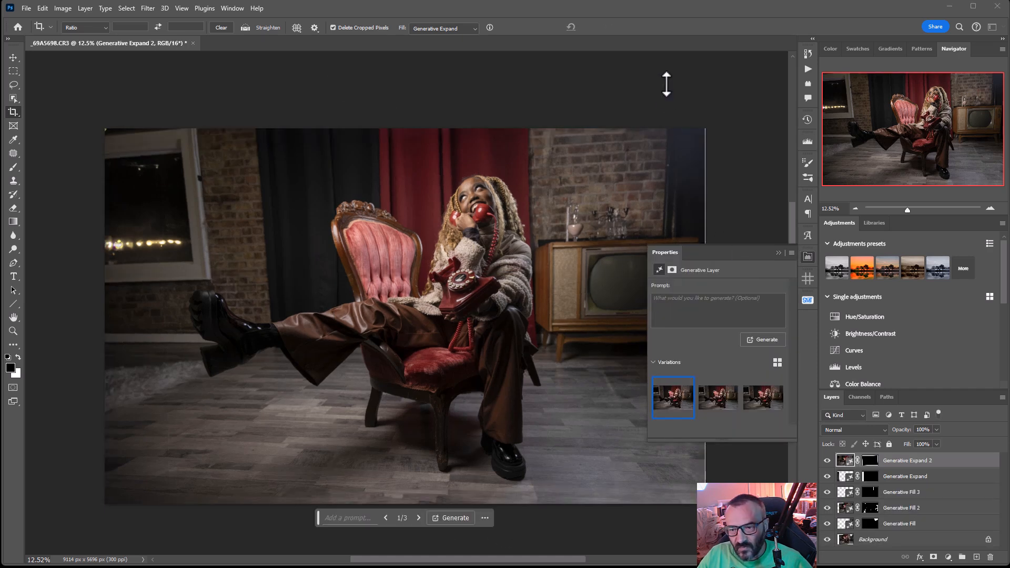
pyautogui.click(419, 518)
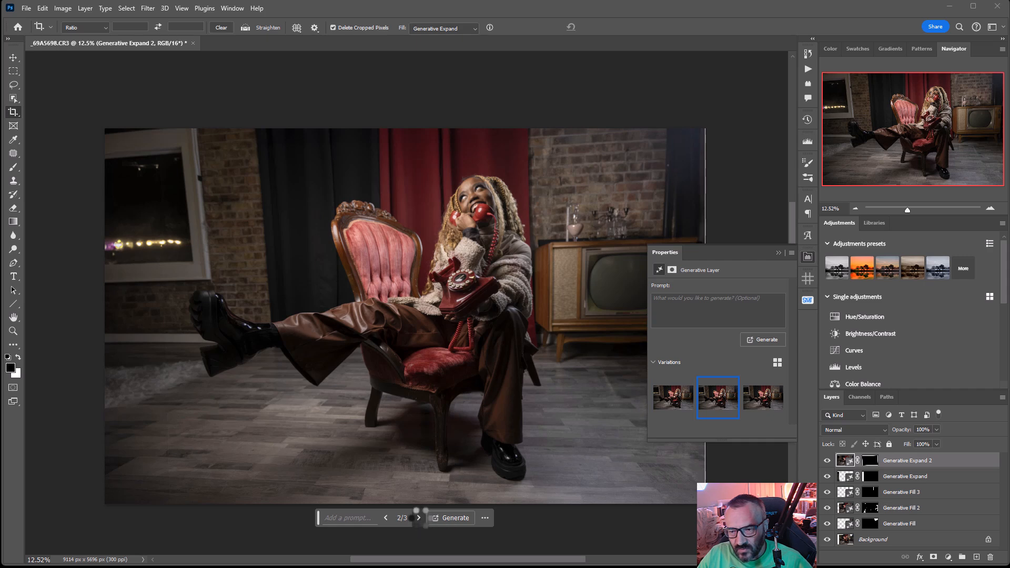
pyautogui.click(419, 517)
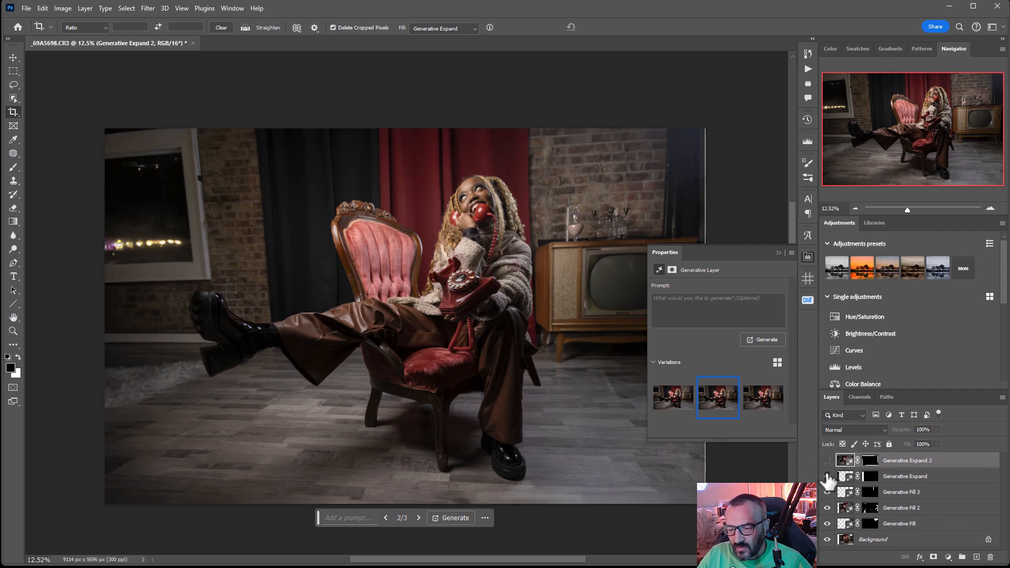
# Hide all the Generative Fill and Generative Expand layers so only the Background photo shows
pyautogui.click(827, 460)
pyautogui.click(827, 476)
pyautogui.click(827, 492)
pyautogui.click(827, 508)
pyautogui.click(827, 524)
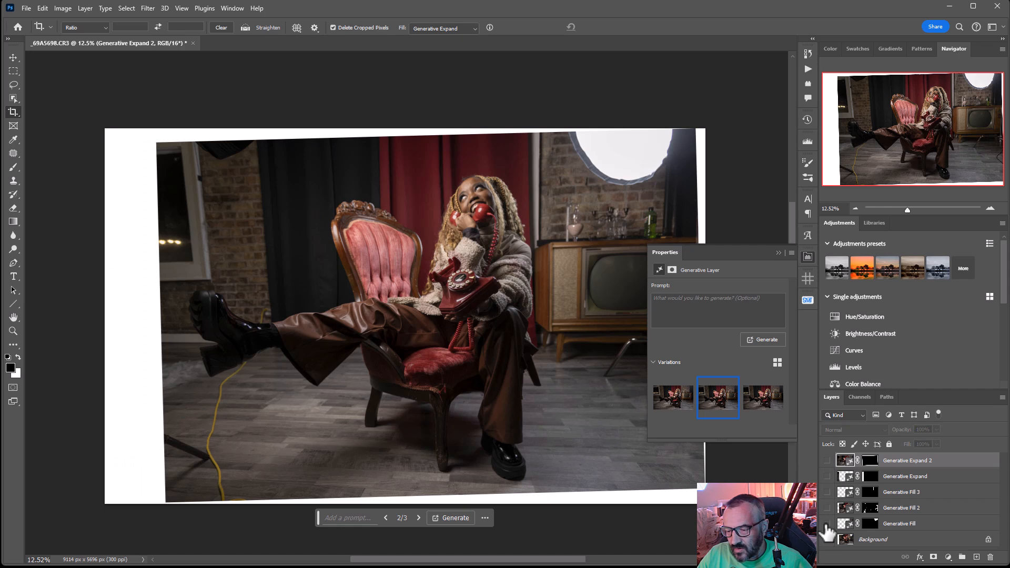
pyautogui.click(807, 257)
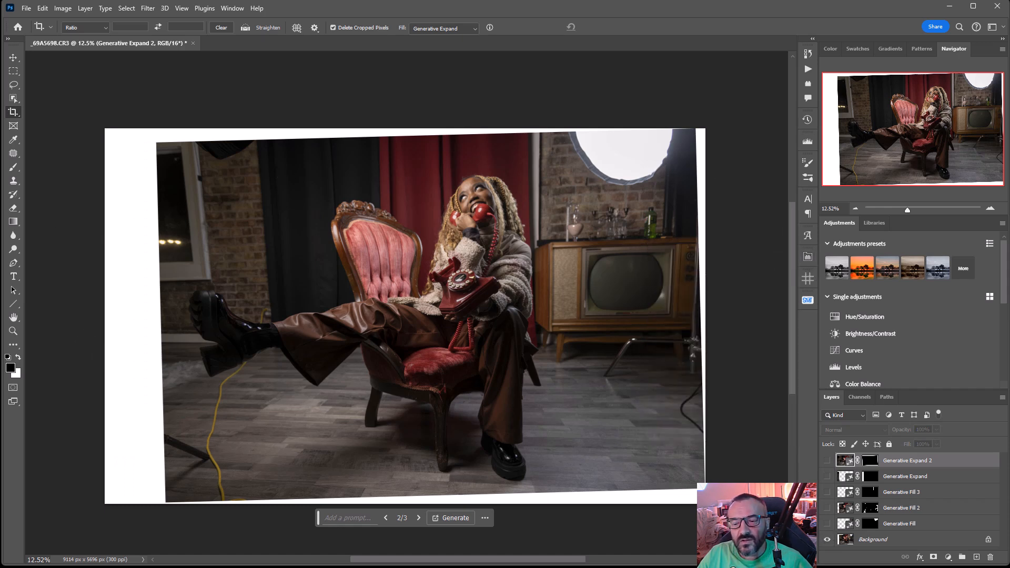
# Toggle the Generative Fill layer repeatedly to compare the round studio light's removal, and leave the layer visible
pyautogui.click(827, 524)
pyautogui.click(828, 523)
pyautogui.click(827, 523)
pyautogui.click(827, 524)
pyautogui.click(828, 524)
pyautogui.click(828, 523)
pyautogui.click(827, 524)
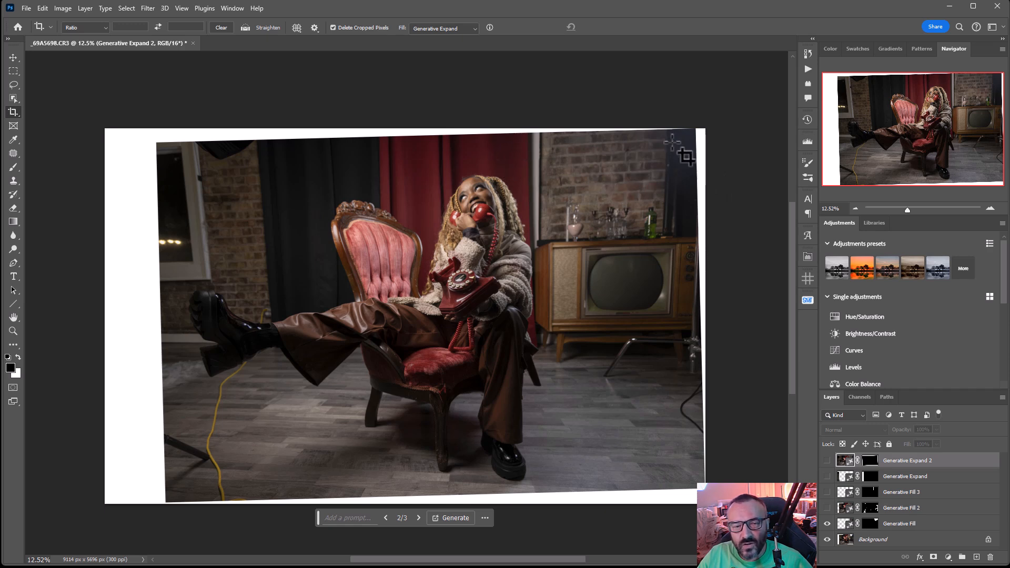
# Toggle the Generative Fill 2 layer to compare the cable and stand removals, and leave it visible
pyautogui.click(828, 507)
pyautogui.click(828, 508)
pyautogui.click(828, 508)
pyautogui.click(828, 508)
pyautogui.click(828, 507)
pyautogui.click(828, 508)
pyautogui.click(828, 507)
pyautogui.click(828, 508)
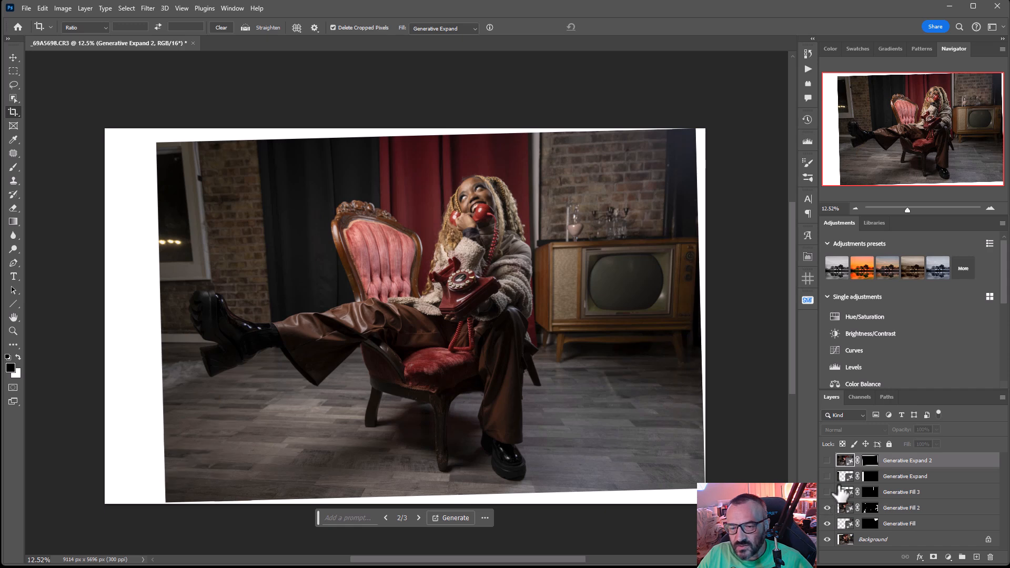
# Toggle Generative Fill 3 to compare its effect, and show it and both Generative Expand layers again
pyautogui.click(828, 493)
pyautogui.click(828, 493)
pyautogui.click(828, 493)
pyautogui.click(828, 493)
pyautogui.click(828, 493)
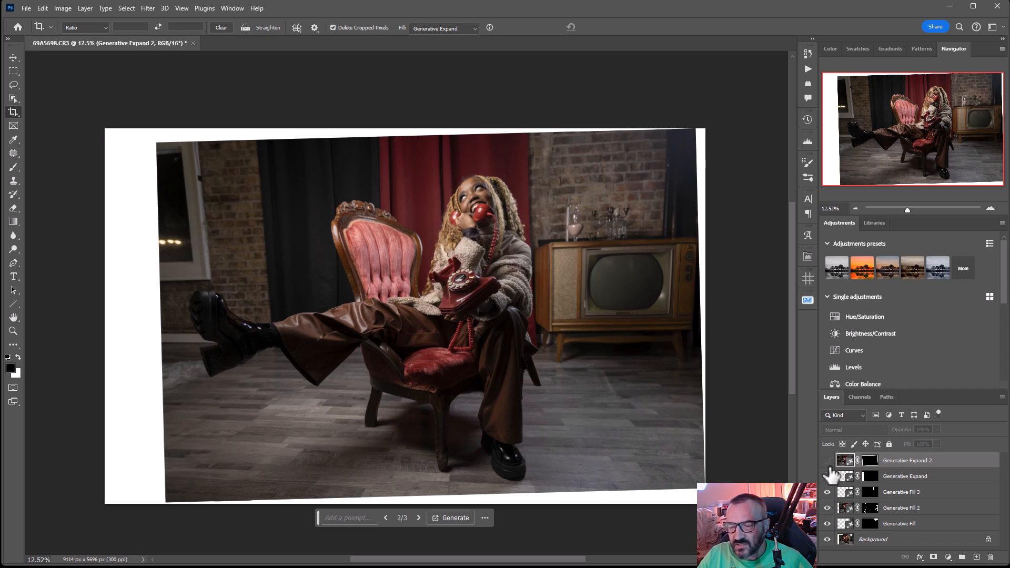
pyautogui.click(828, 476)
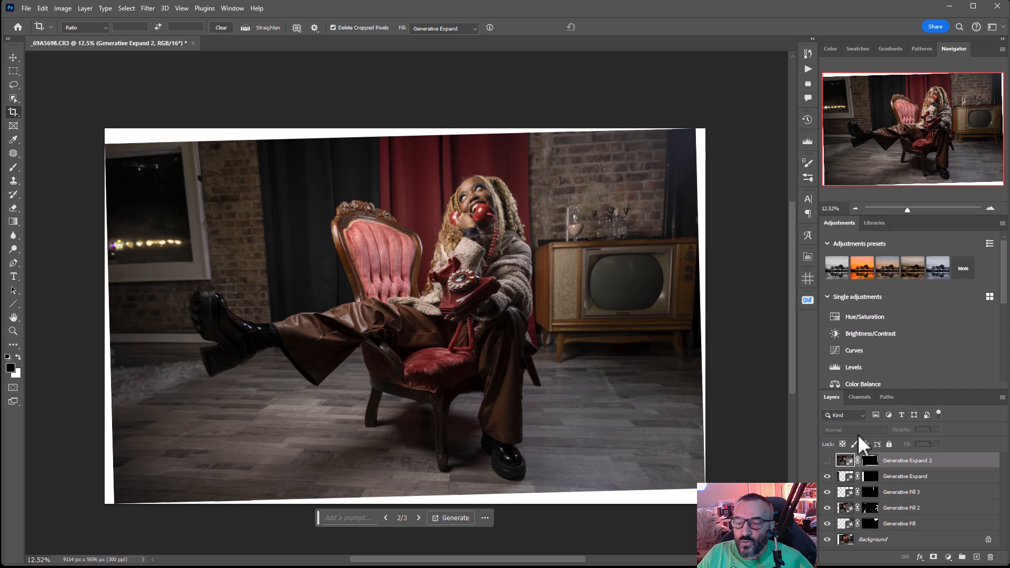
pyautogui.click(826, 463)
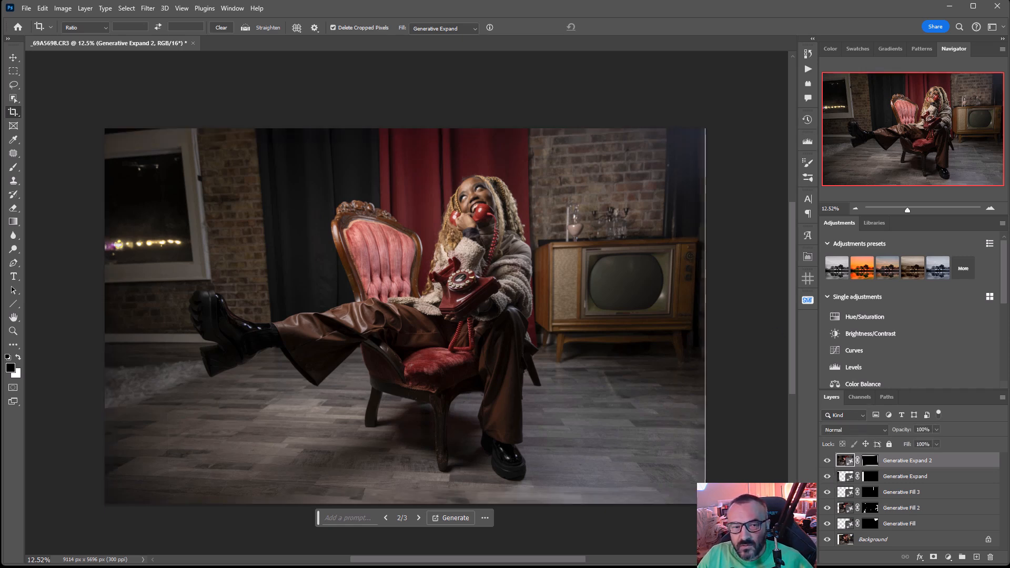
# Lasso the distracting creases on the raised leg's brown leather trousers above the chair seat
pyautogui.click(10, 58)
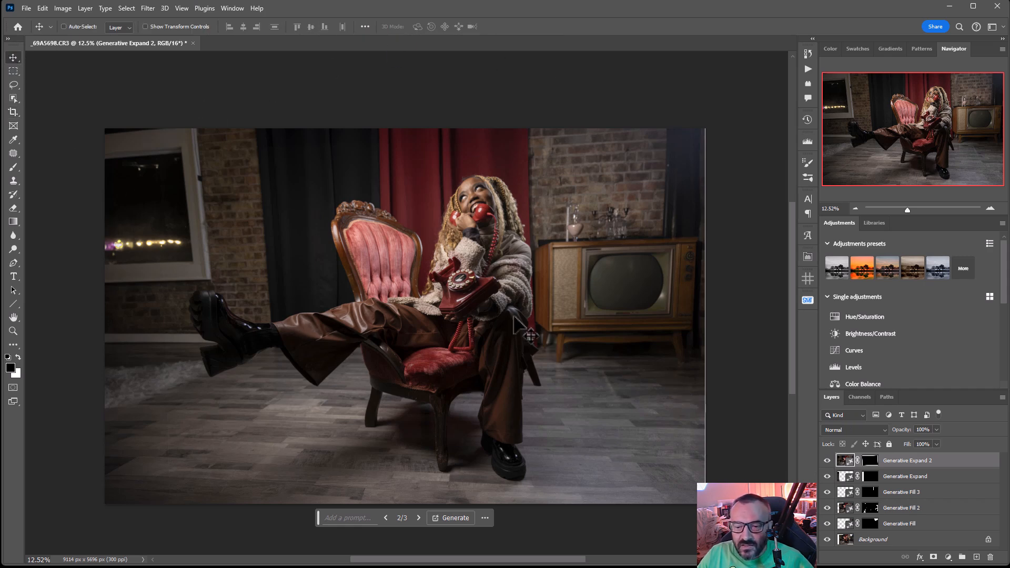
pyautogui.scroll(5, 386, 350)
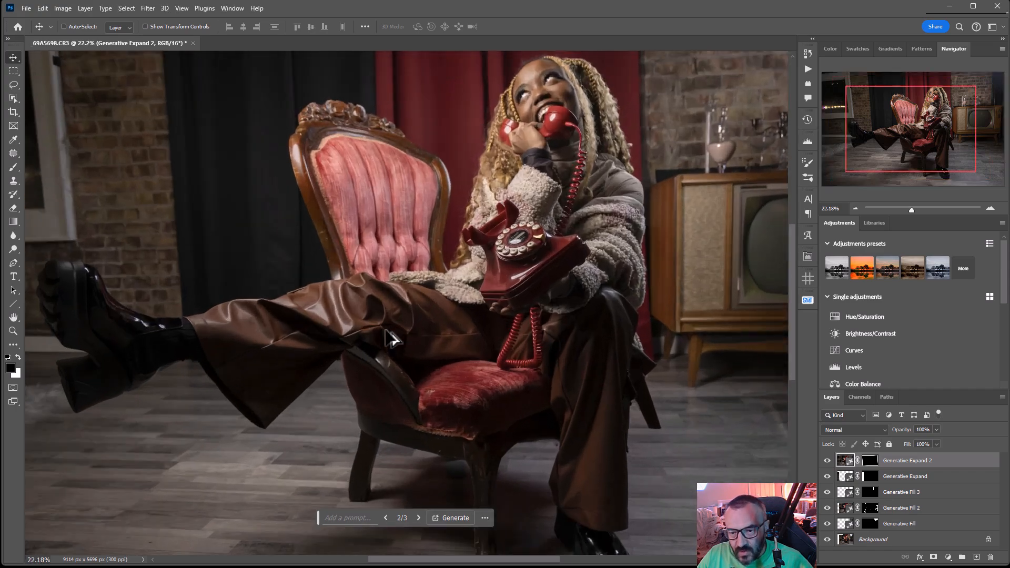
pyautogui.moveTo(527, 344); pyautogui.dragTo(556, 316)
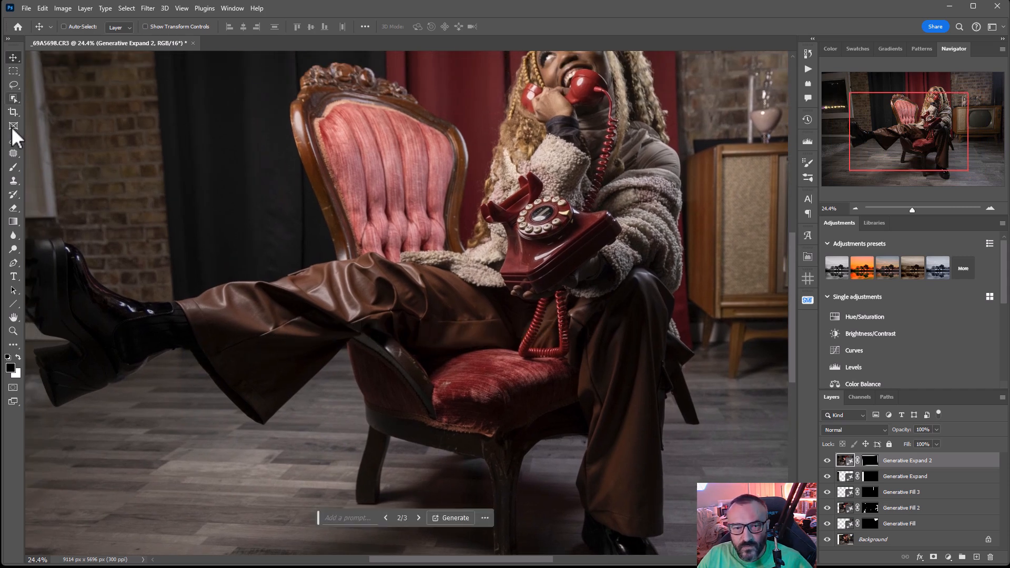
pyautogui.click(14, 86)
pyautogui.scroll(2, 295, 349)
pyautogui.scroll(3, 295, 351)
pyautogui.moveTo(304, 284)
pyautogui.mouseDown()
pyautogui.moveTo(258, 315)
pyautogui.moveTo(184, 335)
pyautogui.moveTo(143, 360)
pyautogui.moveTo(175, 369)
pyautogui.moveTo(299, 310)
pyautogui.moveTo(315, 295)
pyautogui.moveTo(310, 287)
pyautogui.moveTo(308, 299)
pyautogui.mouseUp()
pyautogui.moveTo(453, 275)
pyautogui.mouseDown()
pyautogui.moveTo(404, 284)
pyautogui.moveTo(386, 306)
pyautogui.moveTo(399, 312)
pyautogui.moveTo(457, 298)
pyautogui.moveTo(467, 290)
pyautogui.moveTo(454, 275)
pyautogui.mouseUp()
pyautogui.moveTo(566, 289)
pyautogui.mouseDown()
pyautogui.moveTo(498, 288)
pyautogui.moveTo(512, 307)
pyautogui.moveTo(548, 311)
pyautogui.moveTo(656, 302)
pyautogui.moveTo(649, 288)
pyautogui.moveTo(567, 289)
pyautogui.mouseUp()
pyautogui.moveTo(732, 378); pyautogui.dragTo(212, 310)
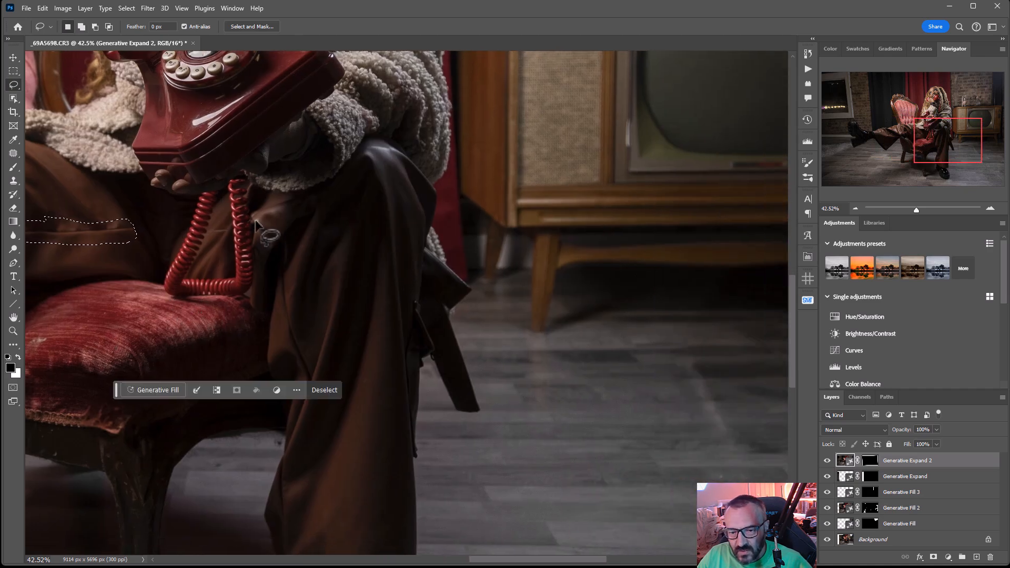
# Add the trouser folds beside the telephone cord and along the standing leg's inner edge to the lasso selection
pyautogui.moveTo(258, 216)
pyautogui.mouseDown()
pyautogui.moveTo(283, 241)
pyautogui.moveTo(276, 249)
pyautogui.moveTo(249, 232)
pyautogui.moveTo(256, 217)
pyautogui.mouseUp()
pyautogui.moveTo(290, 289)
pyautogui.mouseDown()
pyautogui.moveTo(314, 351)
pyautogui.moveTo(311, 387)
pyautogui.moveTo(284, 345)
pyautogui.moveTo(284, 269)
pyautogui.mouseUp()
pyautogui.moveTo(375, 386); pyautogui.dragTo(423, 267)
pyautogui.moveTo(429, 205)
pyautogui.mouseDown()
pyautogui.moveTo(488, 118)
pyautogui.moveTo(535, 149)
pyautogui.mouseUp()
pyautogui.moveTo(467, 240)
pyautogui.mouseDown()
pyautogui.moveTo(466, 313)
pyautogui.moveTo(451, 315)
pyautogui.moveTo(451, 245)
pyautogui.moveTo(464, 235)
pyautogui.mouseUp()
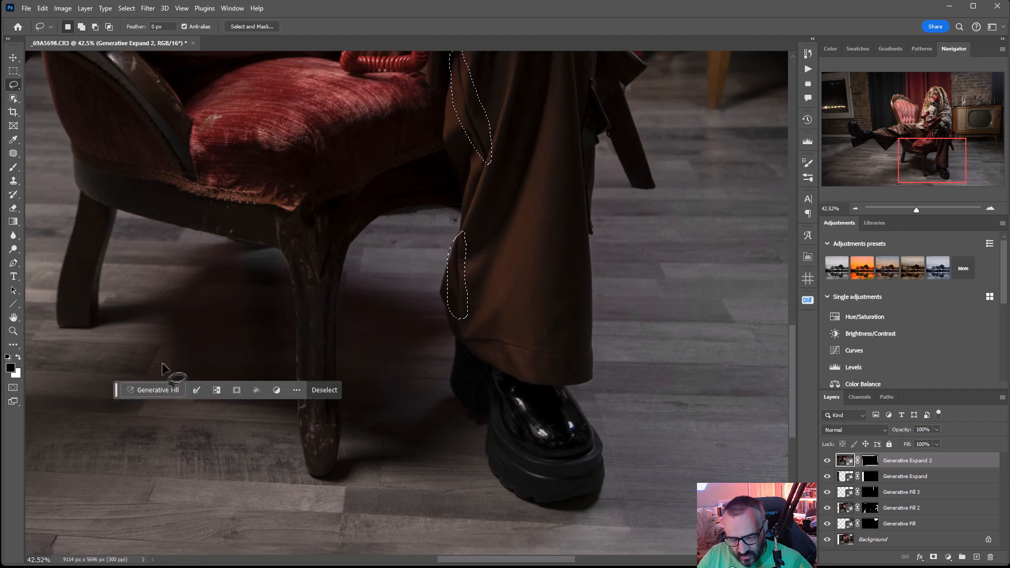
# Run Generative Fill with an empty prompt on the selected trouser creases, compare the variations and keep the third one
pyautogui.click(158, 389)
pyautogui.click(262, 334)
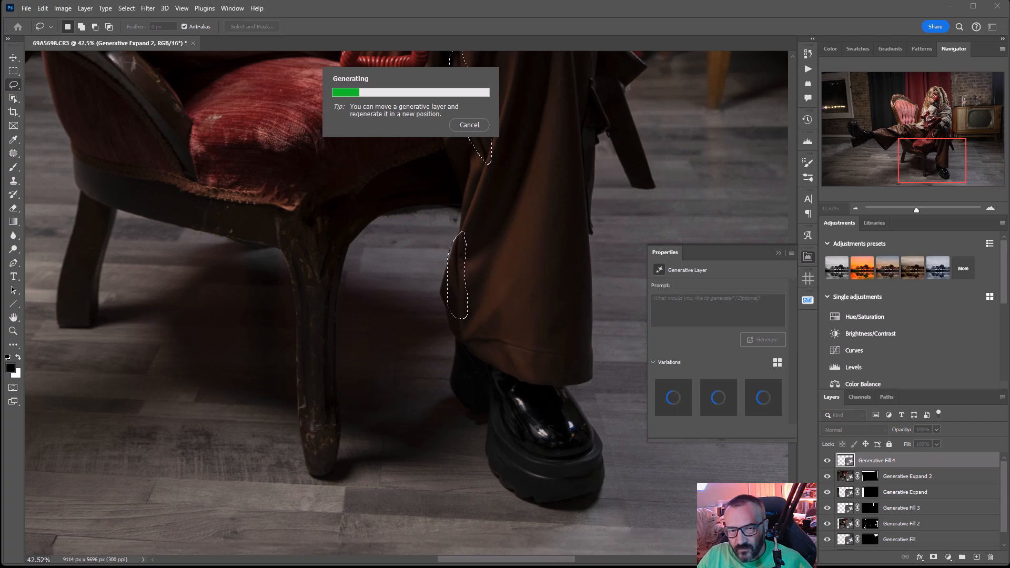
pyautogui.moveTo(291, 144); pyautogui.dragTo(458, 308)
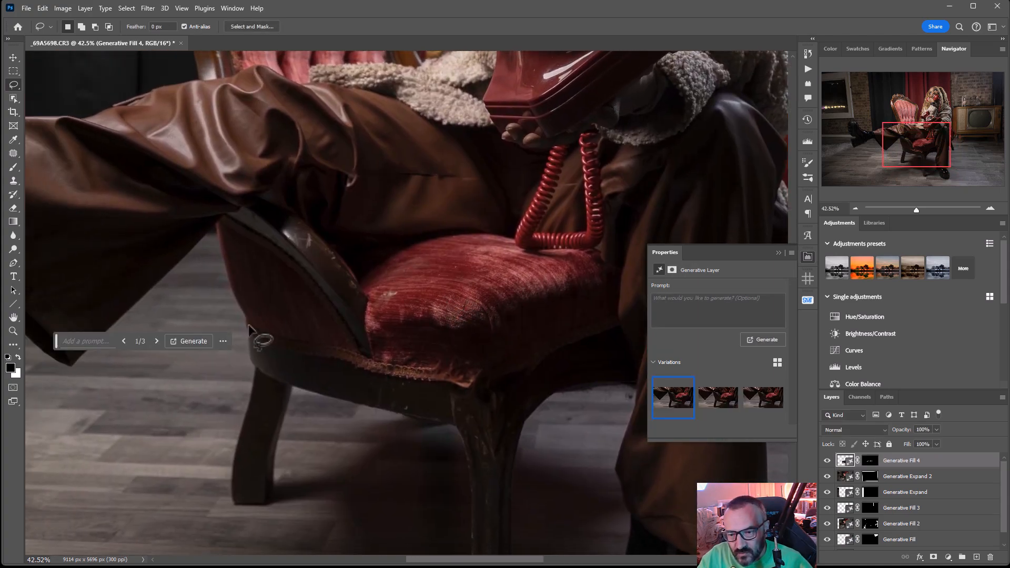
pyautogui.click(156, 341)
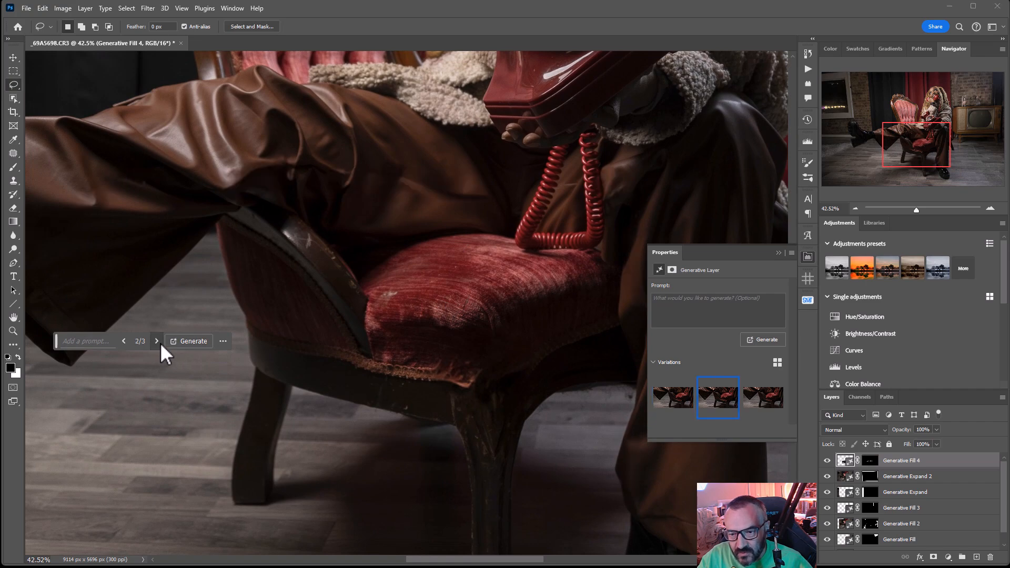
pyautogui.click(157, 340)
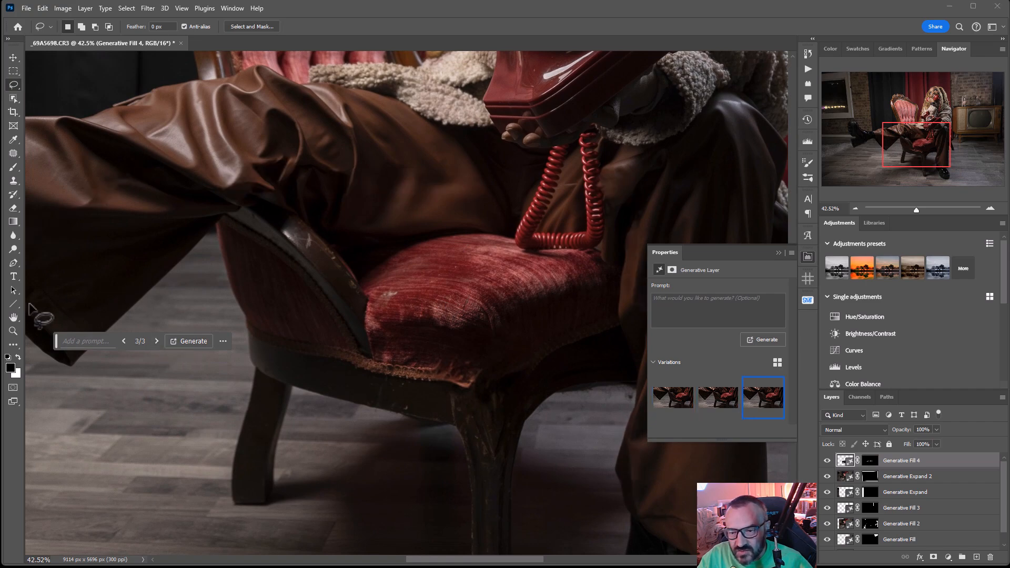
# Examine the retouched trousers and the whole expanded photo for remaining problems
pyautogui.moveTo(586, 360)
pyautogui.mouseDown()
pyautogui.moveTo(400, 228)
pyautogui.moveTo(358, 261)
pyautogui.moveTo(378, 358)
pyautogui.moveTo(459, 393)
pyautogui.mouseUp()
pyautogui.scroll(-5, 342, 291)
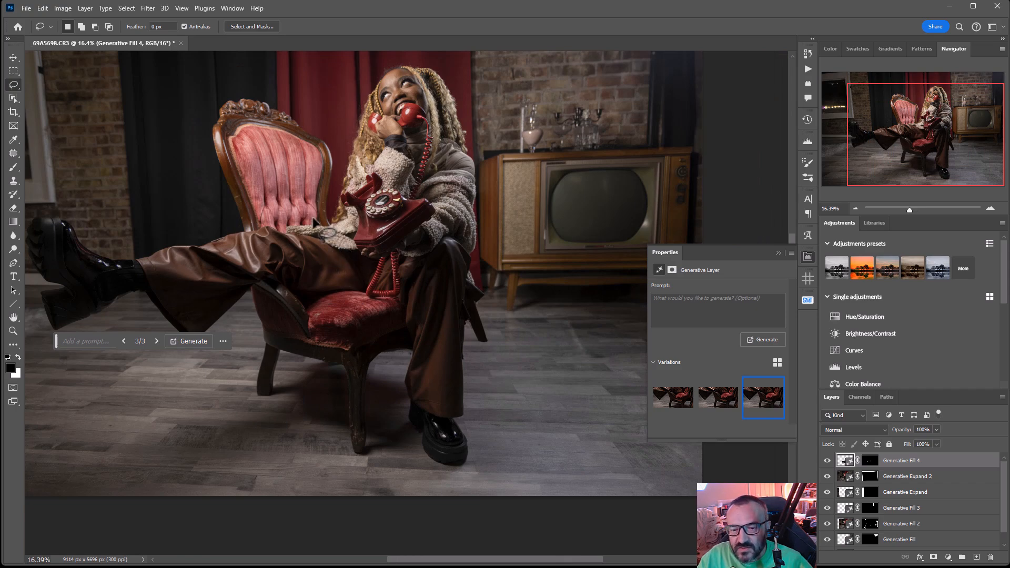
pyautogui.moveTo(315, 222); pyautogui.dragTo(328, 306)
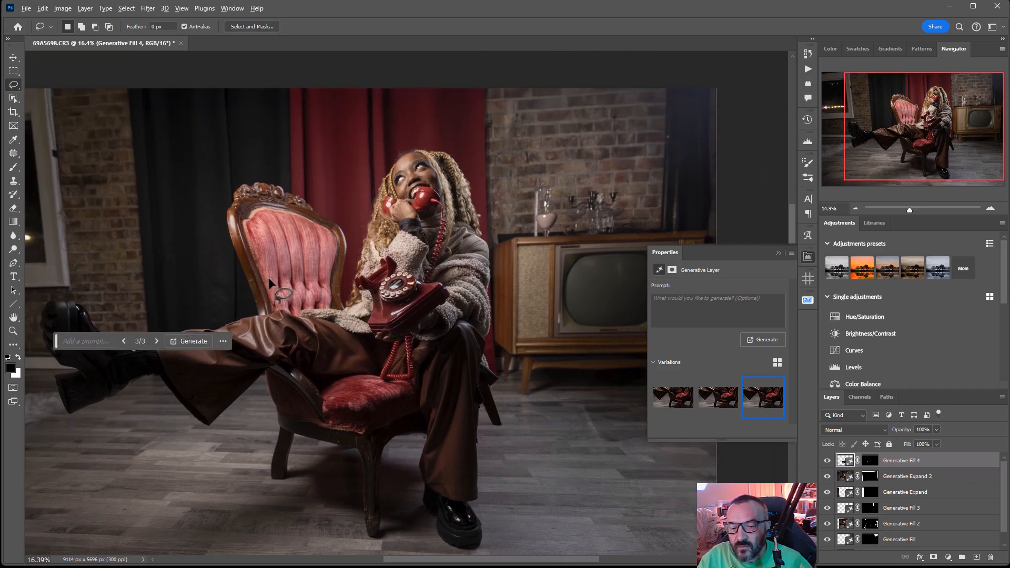
pyautogui.scroll(-1, 269, 283)
pyautogui.moveTo(310, 253); pyautogui.dragTo(334, 244)
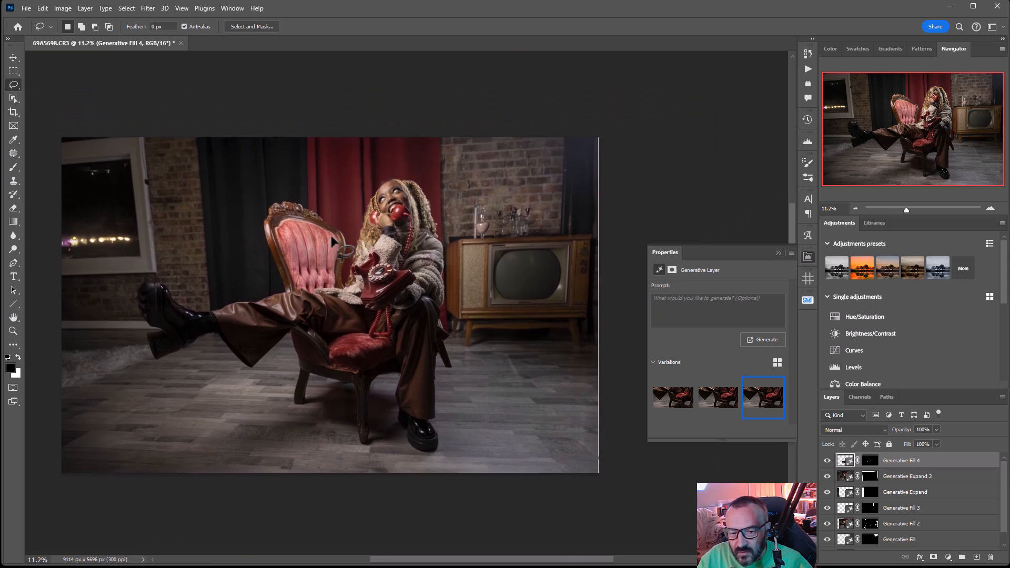
pyautogui.click(14, 58)
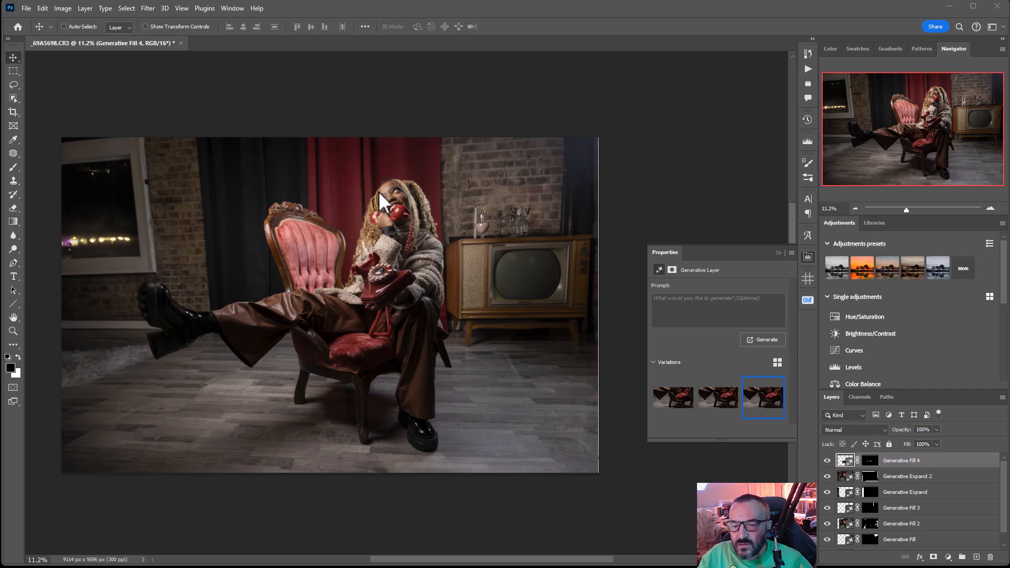
pyautogui.scroll(3, 418, 258)
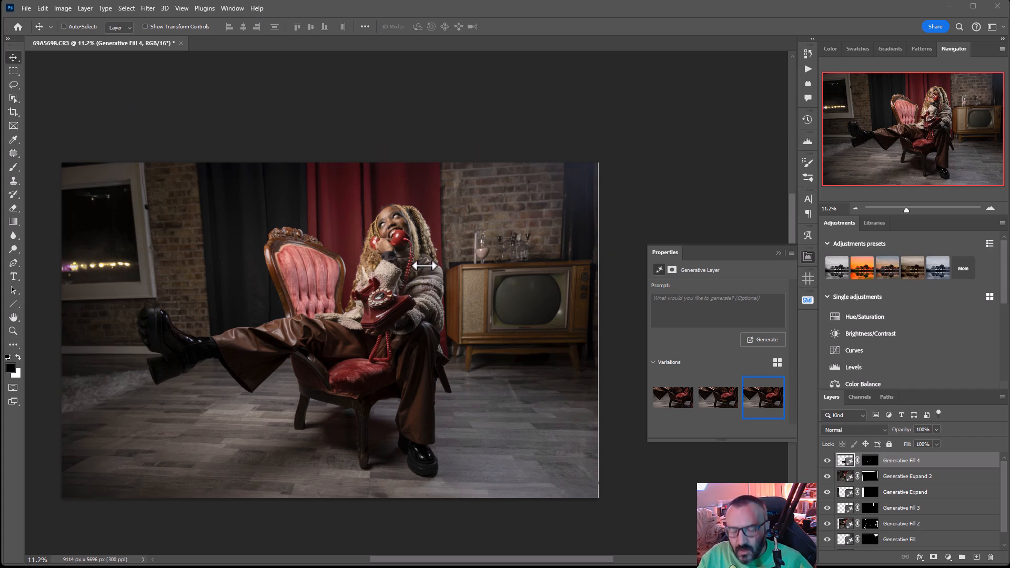
pyautogui.scroll(-2, 424, 266)
pyautogui.scroll(3, 384, 311)
pyautogui.scroll(-2, 381, 315)
pyautogui.moveTo(335, 363); pyautogui.dragTo(370, 345)
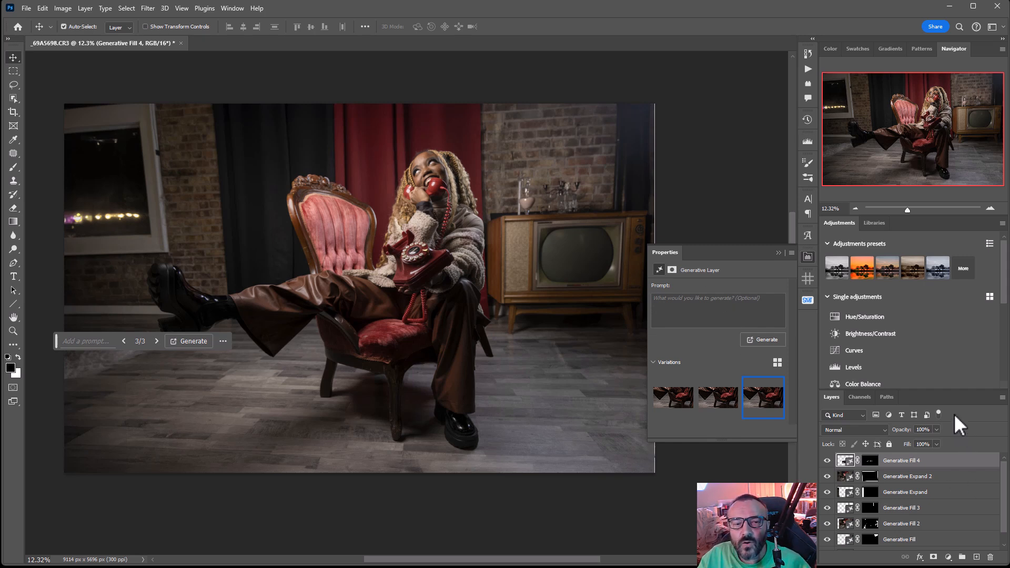
# Stamp all visible layers into a new top layer named "smooth"
pyautogui.hotkey('ctrl', 'alt', 'shift', 'e')
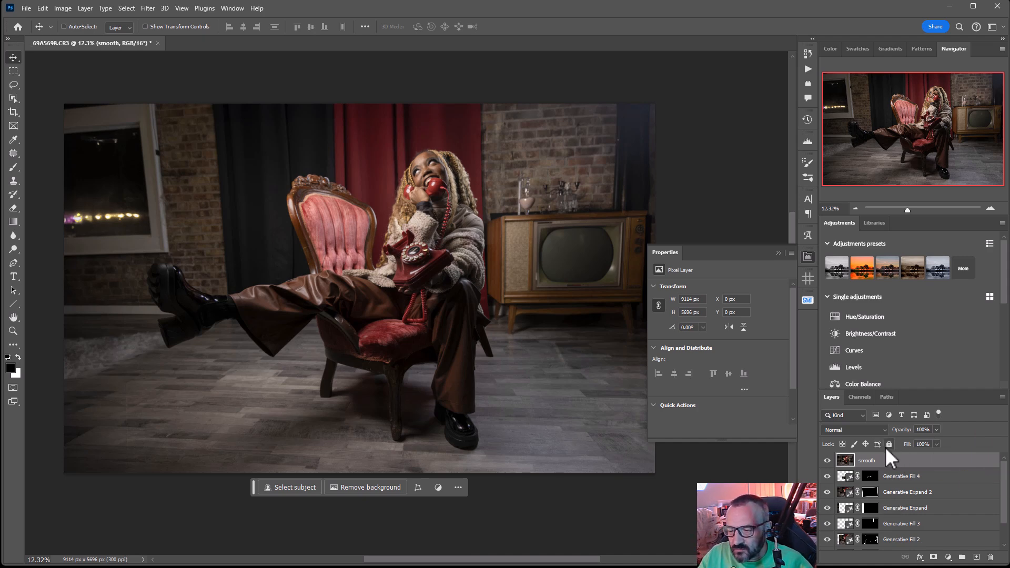
pyautogui.scroll(5, 401, 174)
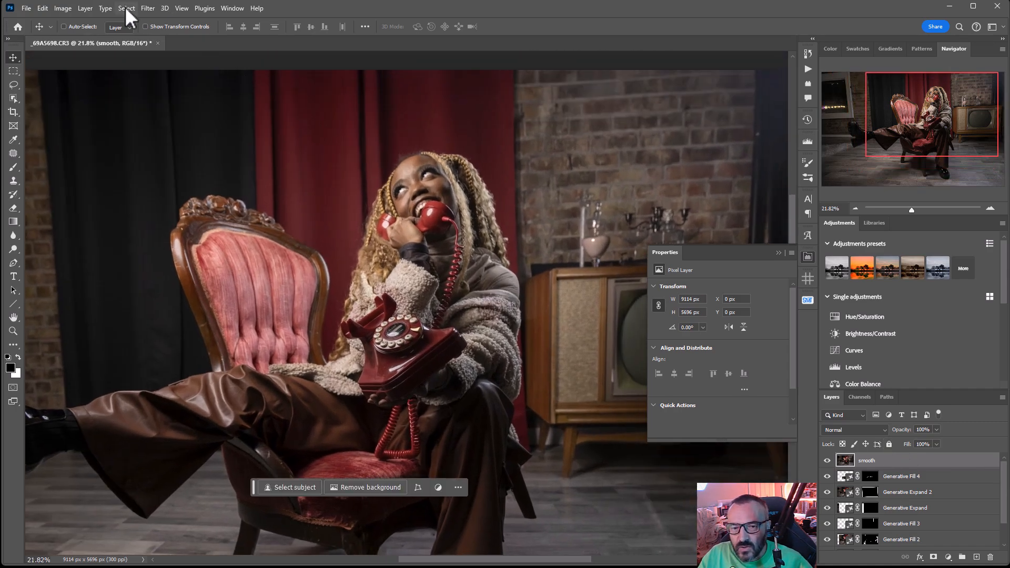
# Apply Dust & Scratches to the "smooth" layer with radius 20 pixels and threshold 0, and hide it behind a black layer mask
pyautogui.click(147, 10)
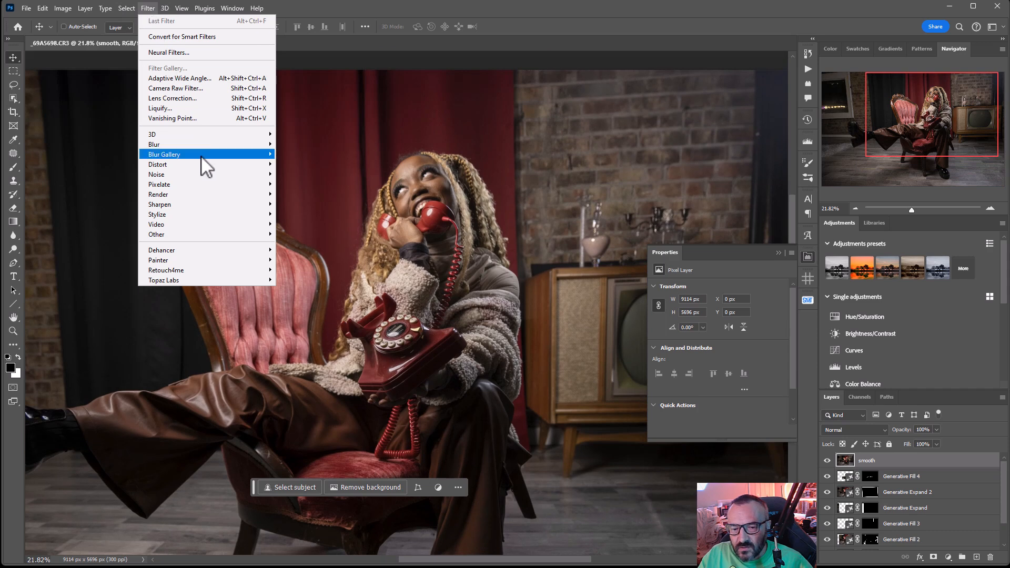
pyautogui.moveTo(199, 176)
pyautogui.click(320, 194)
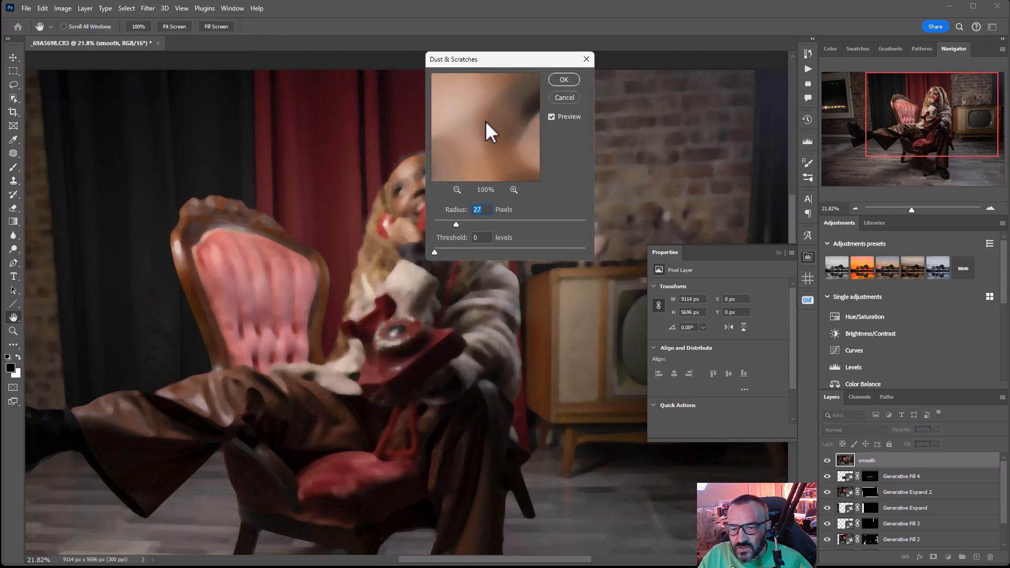
pyautogui.moveTo(444, 221); pyautogui.dragTo(451, 222)
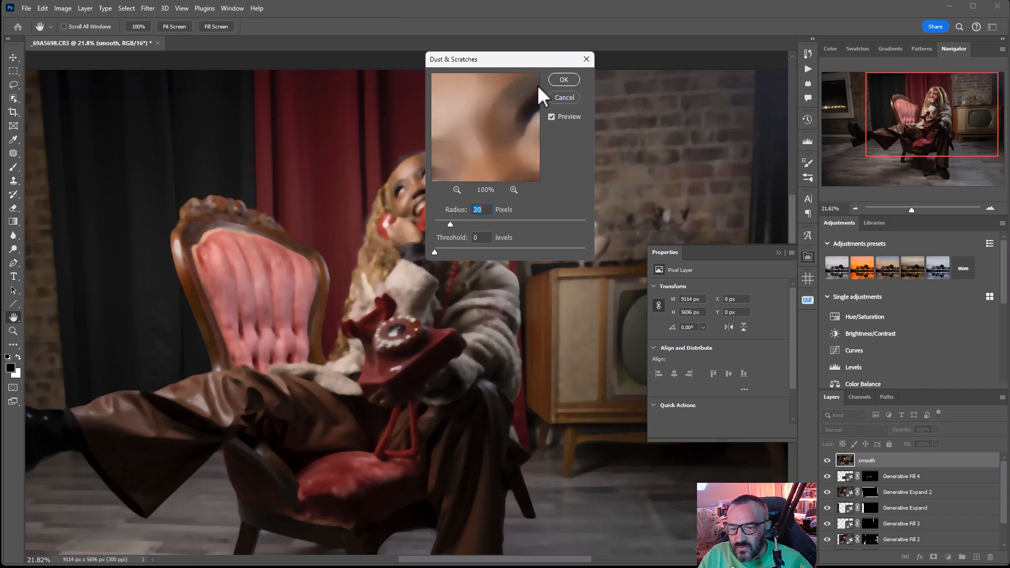
pyautogui.click(554, 79)
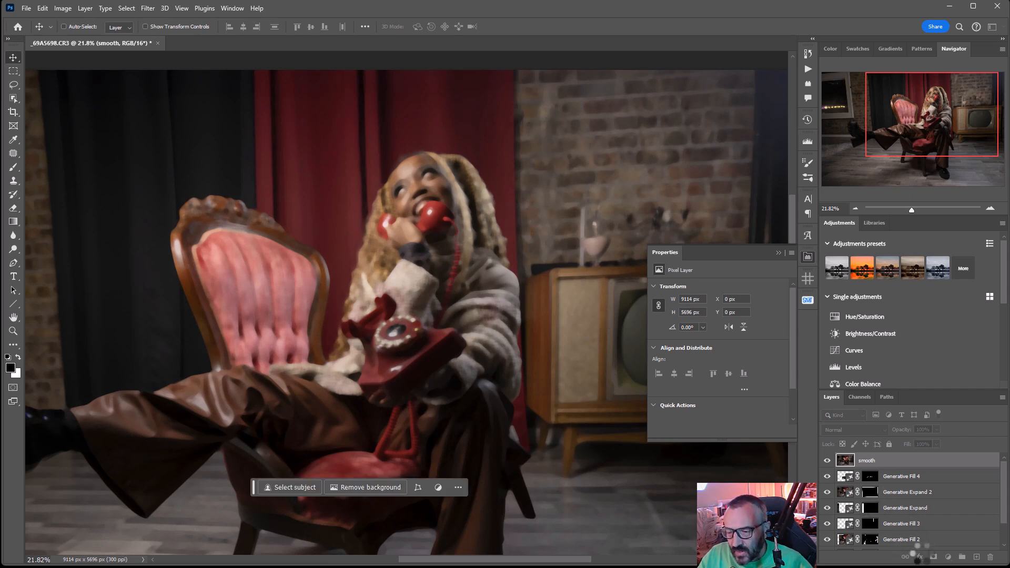
pyautogui.keyDown('alt'); pyautogui.click(934, 557); pyautogui.keyUp('alt')
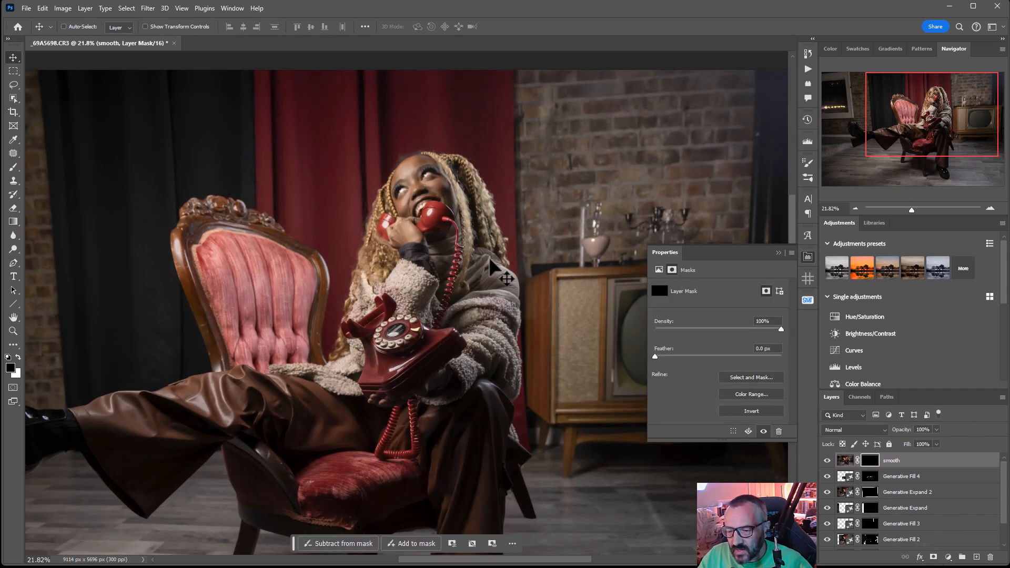
# Set up the Brush tool with the Soft Round tip, 0% hardness and 10% opacity for mask painting
pyautogui.click(13, 167)
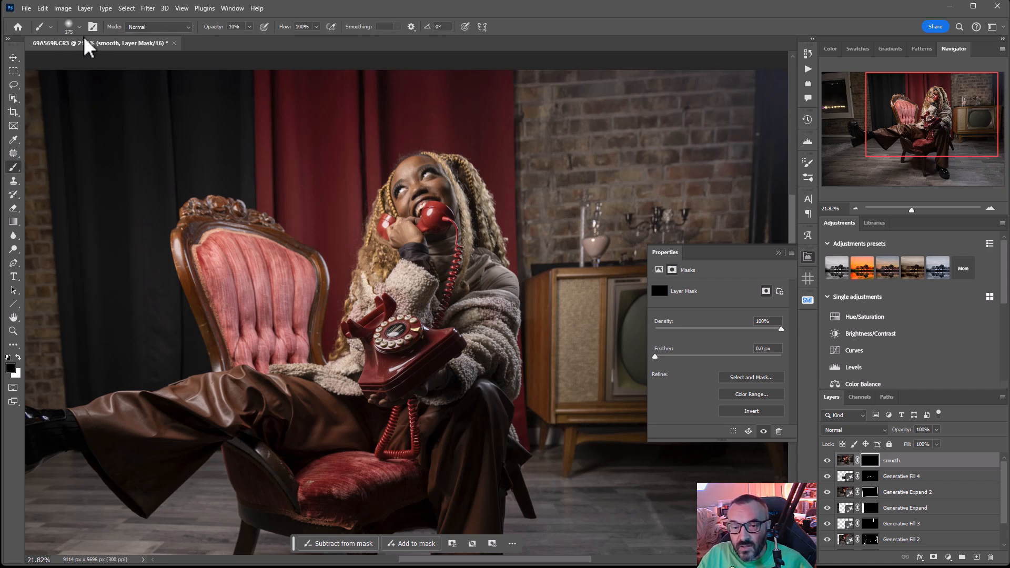
pyautogui.rightClick(404, 192)
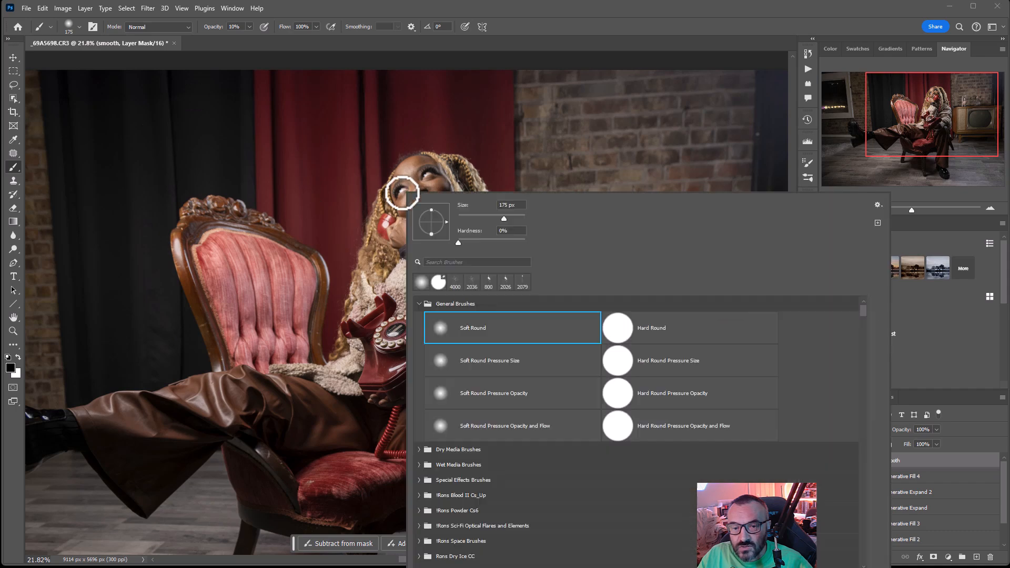
pyautogui.click(489, 331)
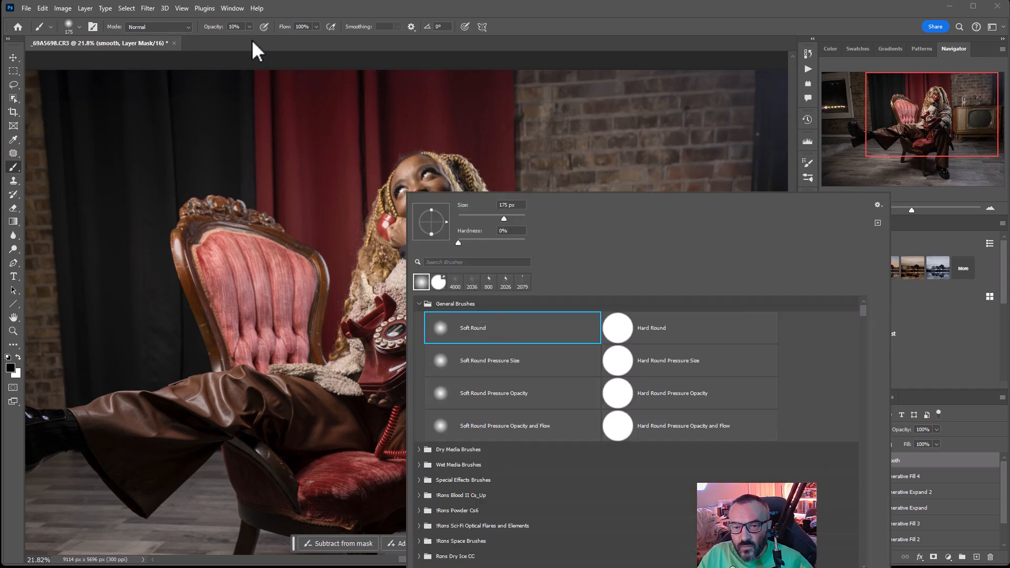
pyautogui.click(230, 29)
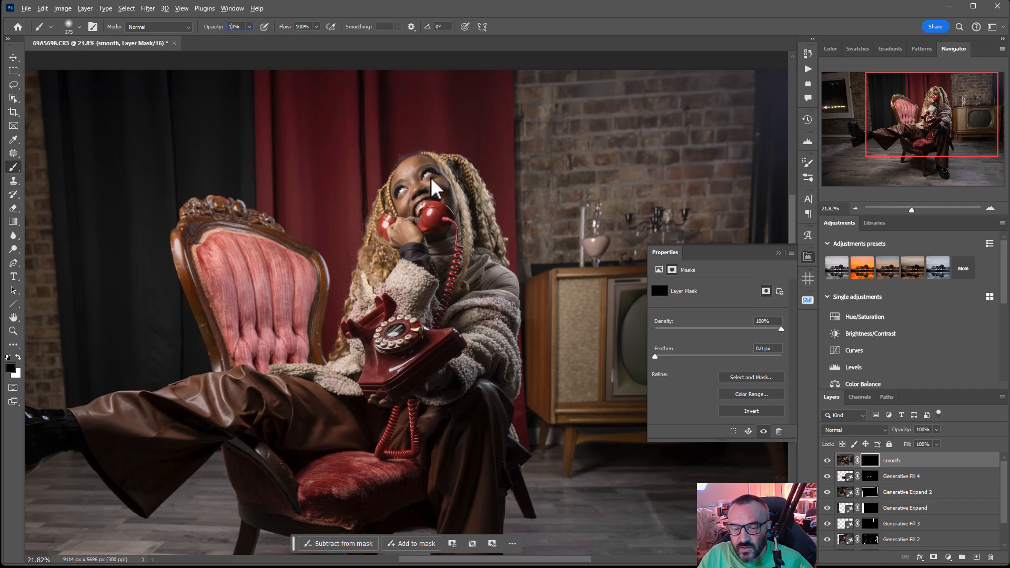
# Paint white on the "smooth" layer's mask over the woman's facial skin with a 100 px brush
pyautogui.scroll(10, 440, 190)
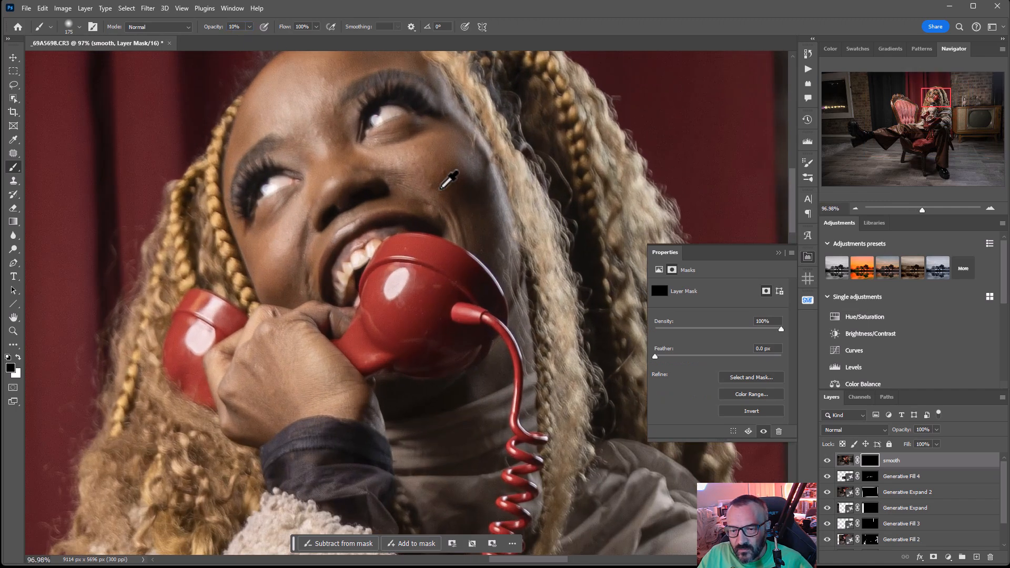
pyautogui.moveTo(418, 208); pyautogui.dragTo(463, 331)
pyautogui.press('[')
pyautogui.press('[')
pyautogui.press('[')
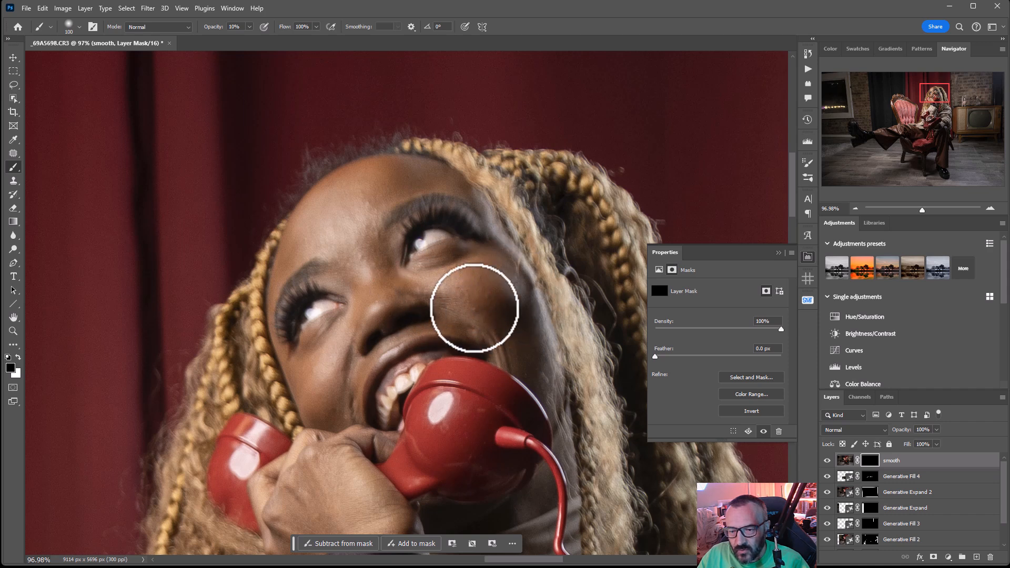
pyautogui.press('x')
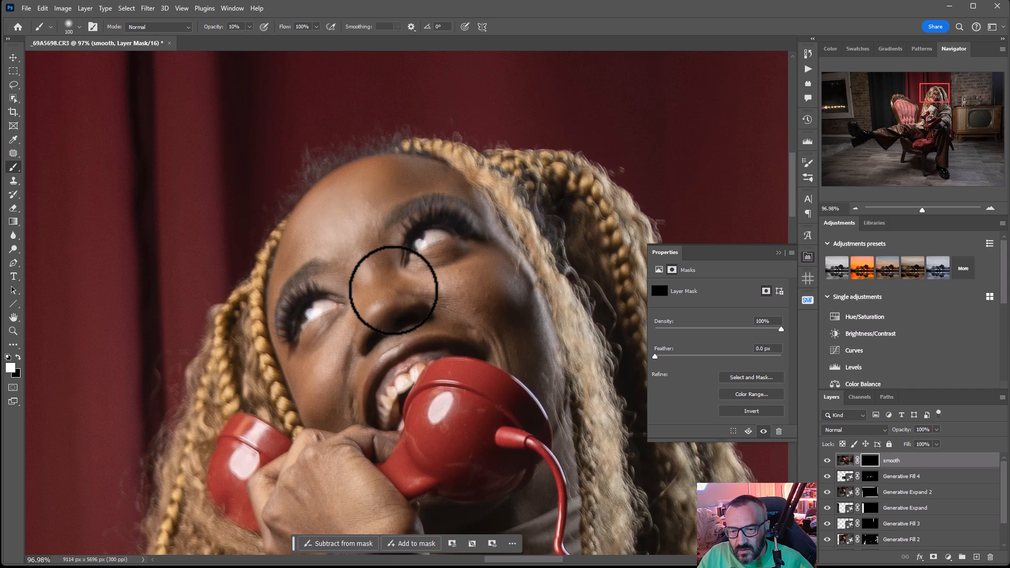
pyautogui.moveTo(471, 313)
pyautogui.mouseDown()
pyautogui.moveTo(526, 296)
pyautogui.moveTo(471, 285)
pyautogui.moveTo(531, 332)
pyautogui.moveTo(552, 366)
pyautogui.moveTo(502, 324)
pyautogui.moveTo(500, 286)
pyautogui.moveTo(495, 294)
pyautogui.moveTo(526, 297)
pyautogui.moveTo(388, 363)
pyautogui.moveTo(310, 370)
pyautogui.moveTo(377, 292)
pyautogui.moveTo(363, 288)
pyautogui.moveTo(363, 308)
pyautogui.moveTo(456, 276)
pyautogui.moveTo(430, 280)
pyautogui.moveTo(347, 244)
pyautogui.moveTo(514, 295)
pyautogui.moveTo(477, 307)
pyautogui.mouseUp()
pyautogui.moveTo(526, 434); pyautogui.dragTo(566, 204)
pyautogui.moveTo(395, 264)
pyautogui.mouseDown()
pyautogui.moveTo(503, 164)
pyautogui.moveTo(323, 283)
pyautogui.mouseUp()
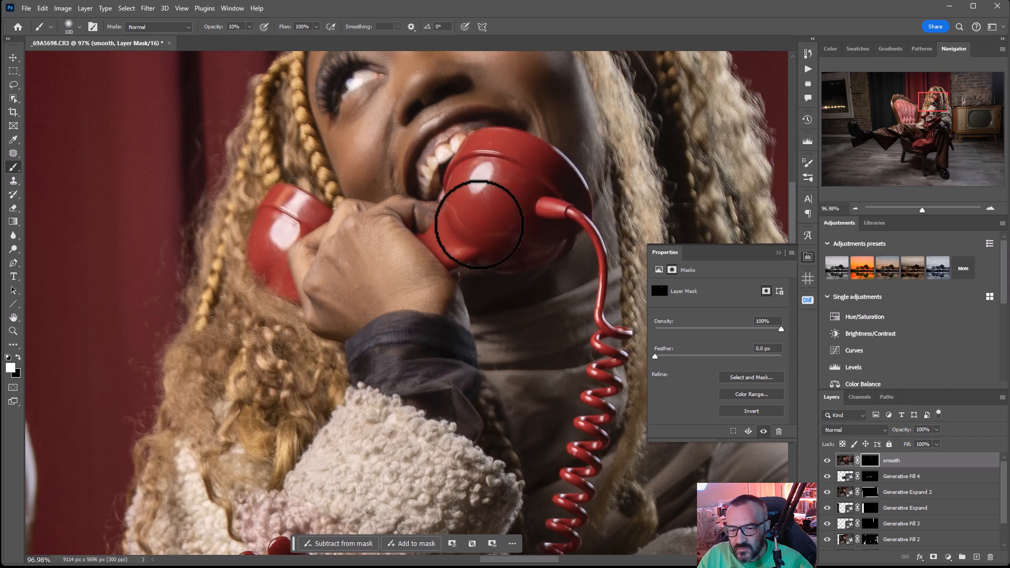
# Continue painting white on the "smooth" mask down over the red telephone, and check the blend on the figure
pyautogui.moveTo(533, 492); pyautogui.dragTo(657, 181)
pyautogui.moveTo(545, 397); pyautogui.dragTo(396, 192)
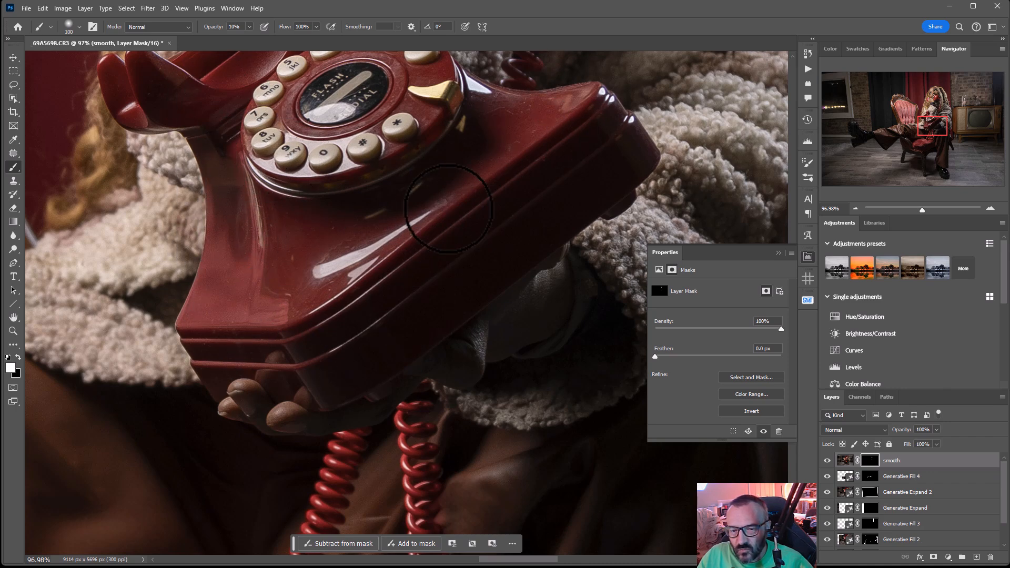
pyautogui.scroll(-3, 449, 209)
pyautogui.moveTo(487, 113); pyautogui.dragTo(467, 334)
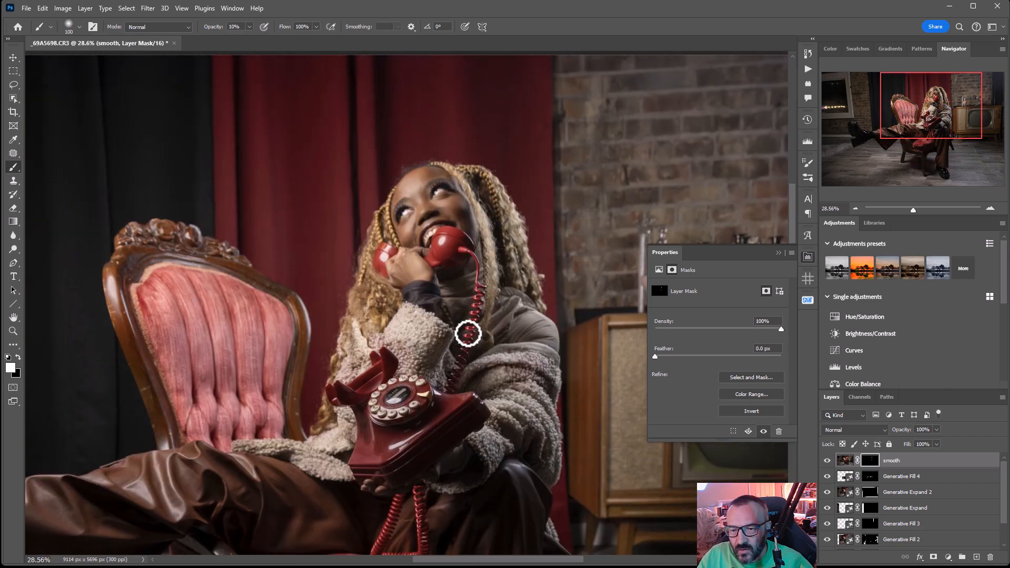
pyautogui.scroll(2, 452, 199)
pyautogui.scroll(-1, 451, 199)
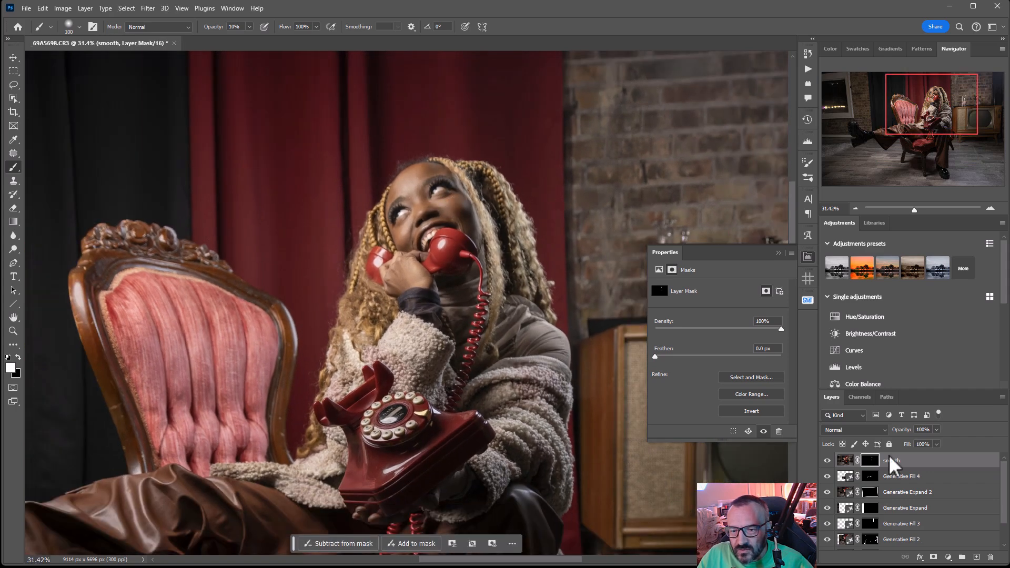
# Stamp all visible layers into a new top layer named "hair"
pyautogui.hotkey('ctrl', 'shift', 'alt', 'e')
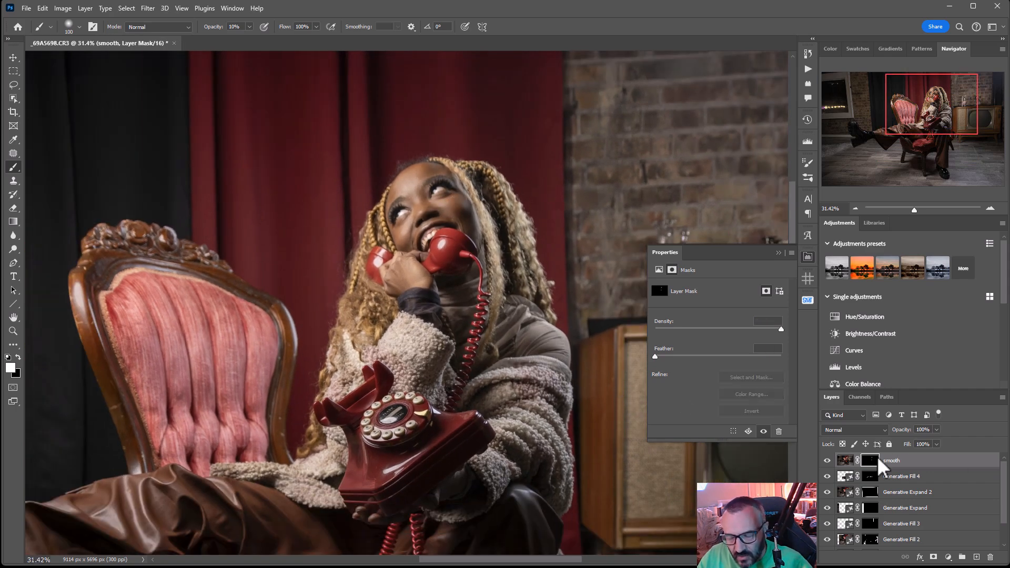
pyautogui.doubleClick(875, 461)
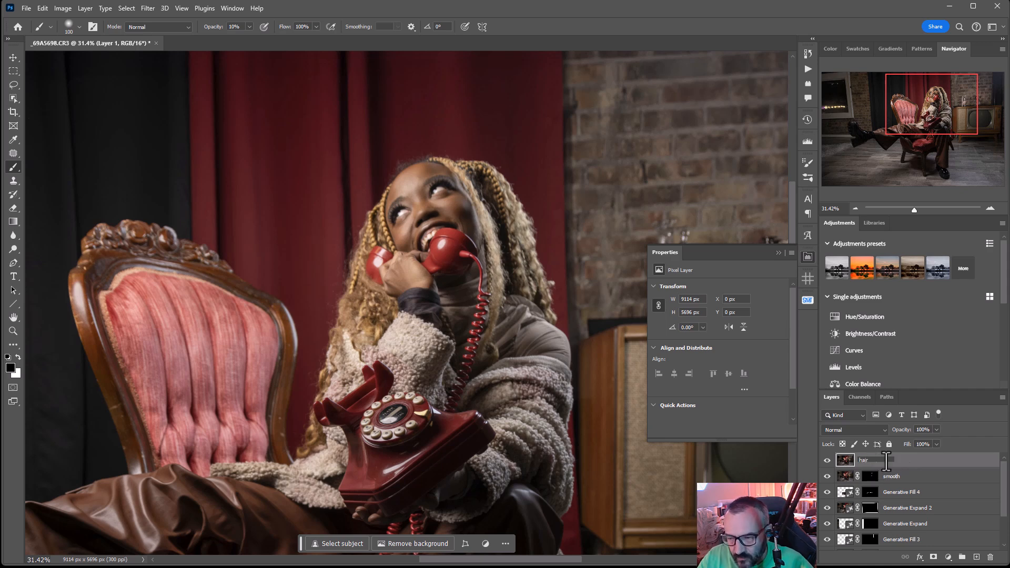
pyautogui.press('Return')
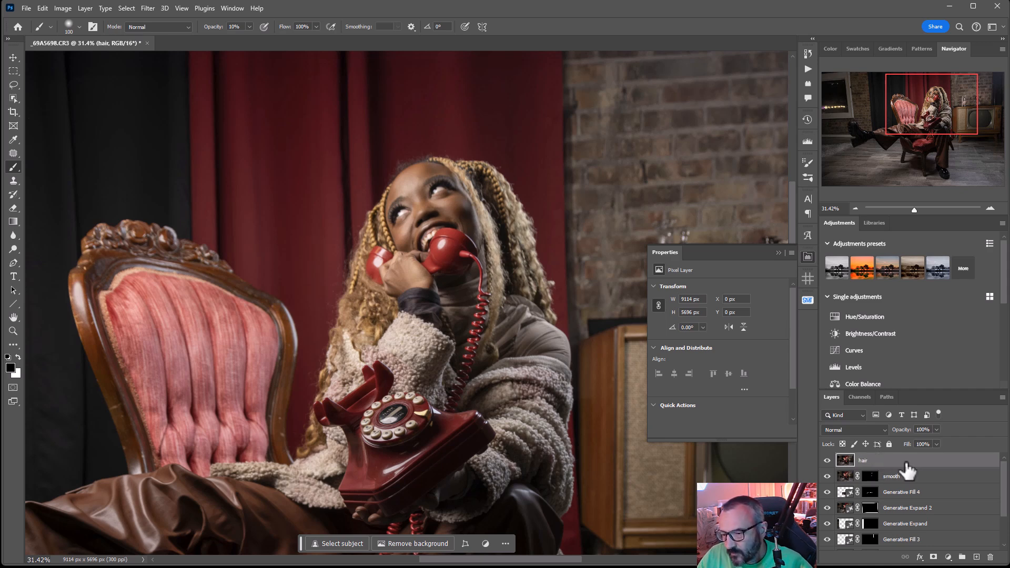
# Apply the Oil Paint filter to the "hair" layer with stylization 10, cleanliness 10, scale 0.5, bristle detail 1.5 and shine 1.3
pyautogui.click(62, 5)
pyautogui.moveTo(149, 5)
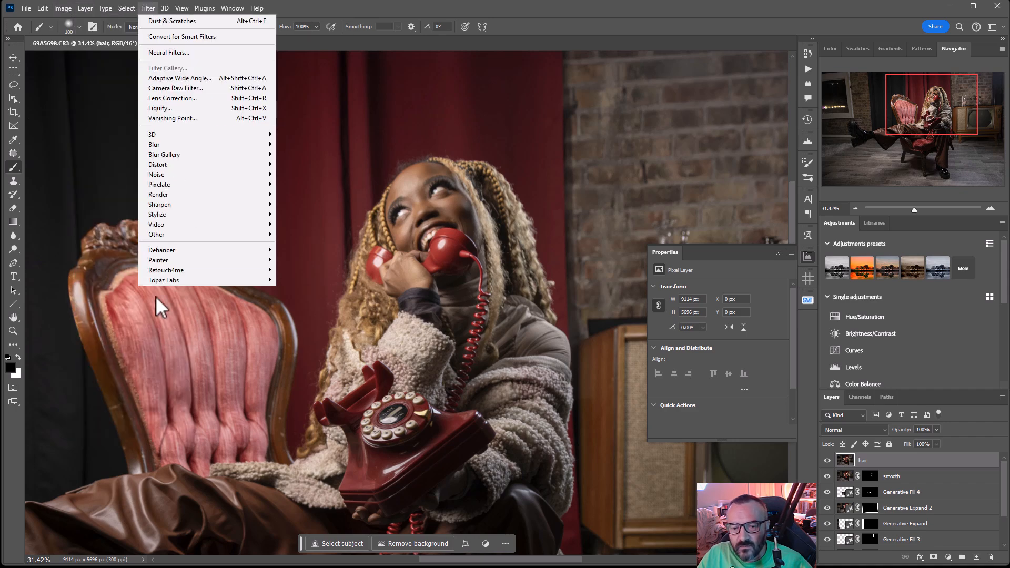
pyautogui.moveTo(186, 218)
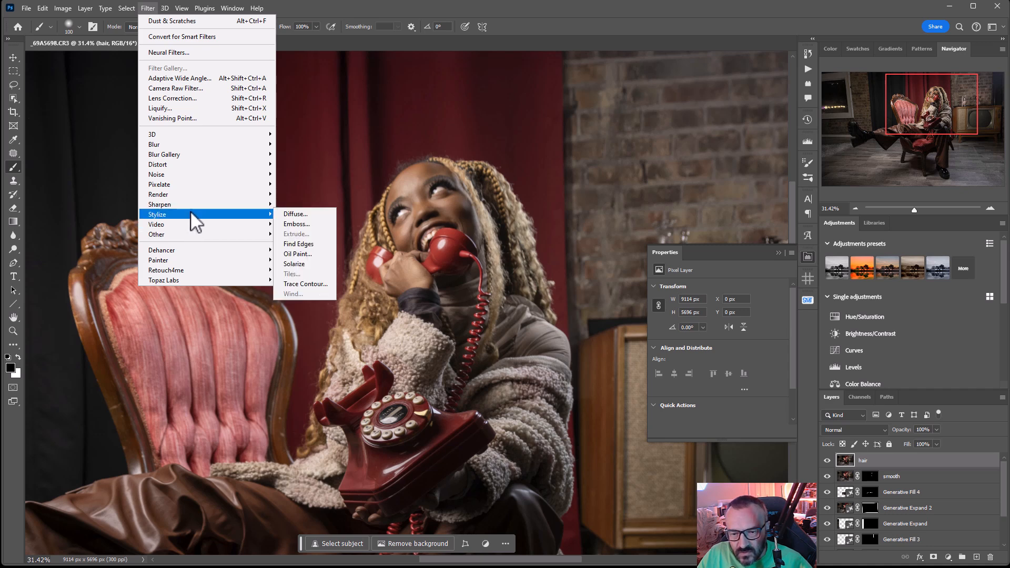
pyautogui.click(316, 252)
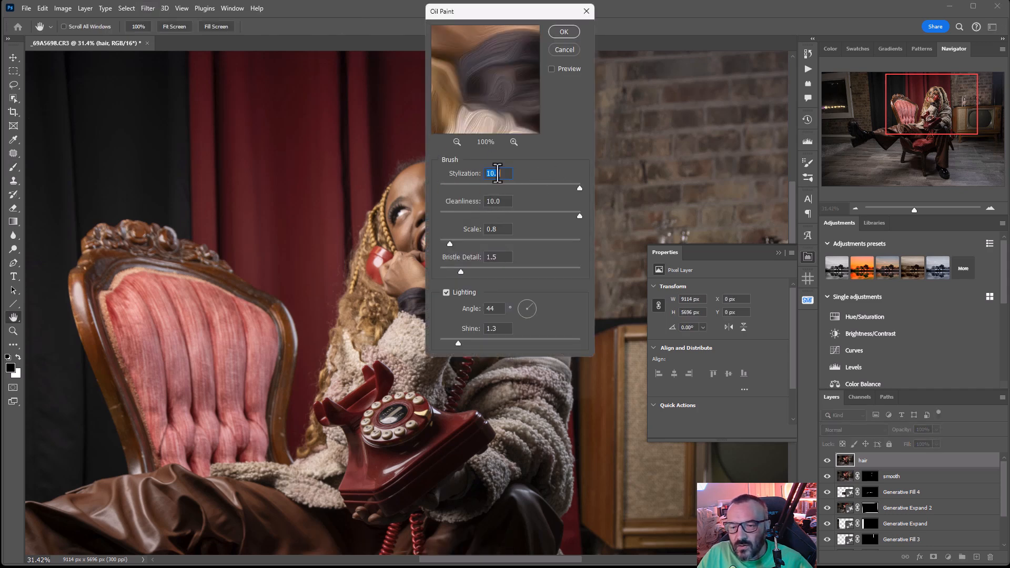
pyautogui.click(503, 230)
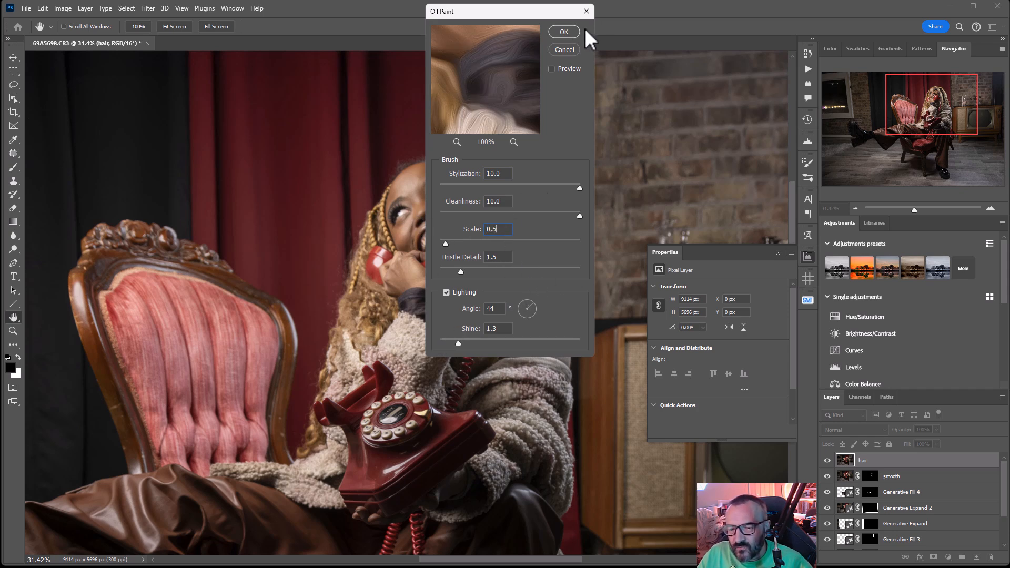
pyautogui.click(567, 30)
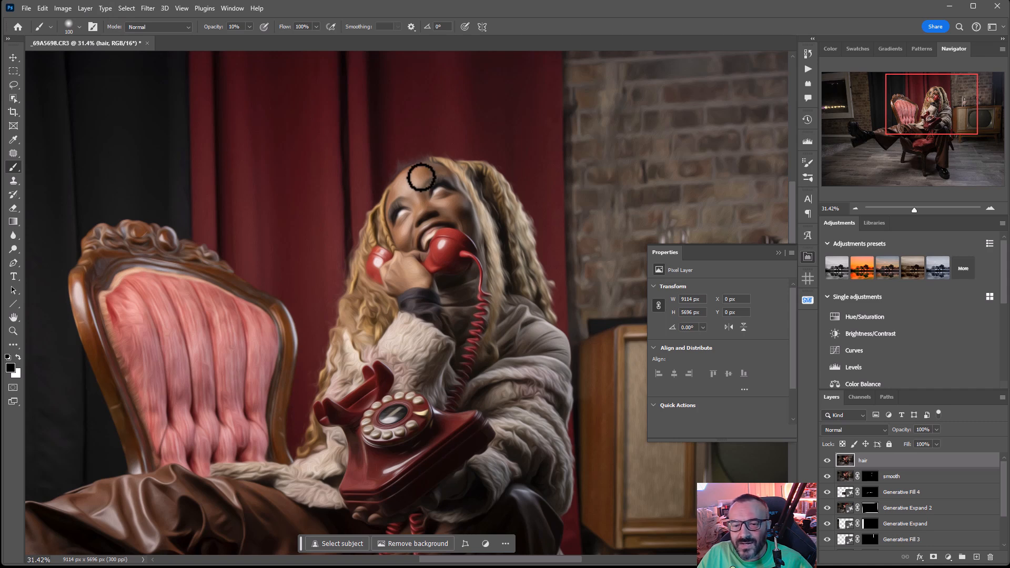
# Sharpen the "hair" layer with Unsharp Mask at 154%, radius 1.1 pixels, threshold 0, and hide it behind a black layer mask
pyautogui.click(140, 9)
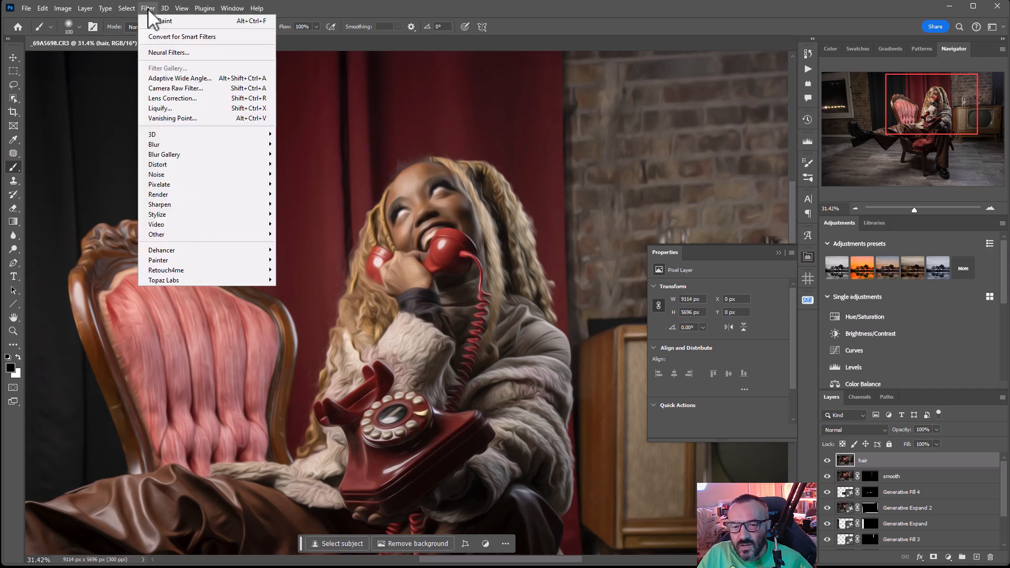
pyautogui.moveTo(207, 205)
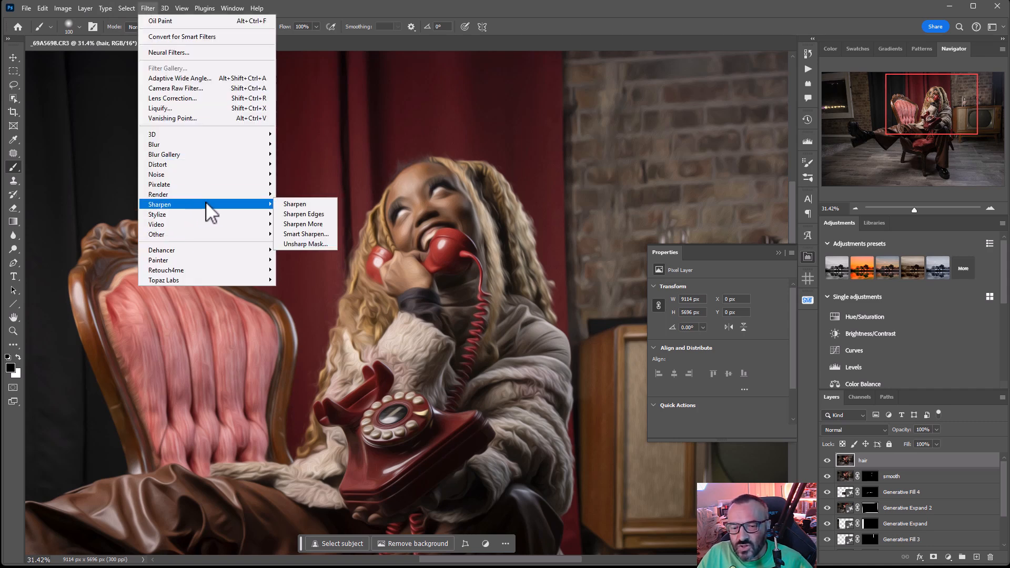
pyautogui.click(317, 244)
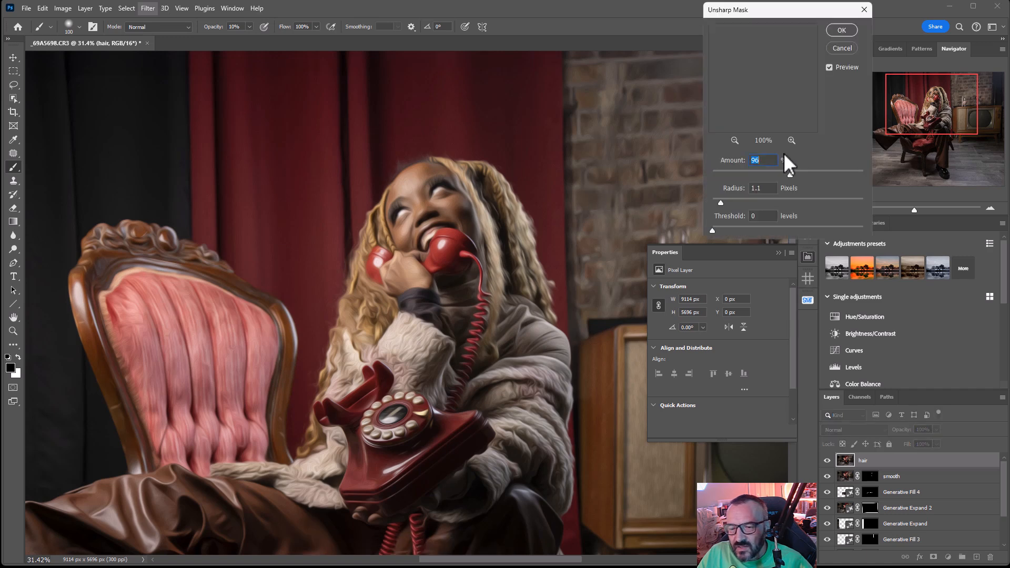
pyautogui.moveTo(813, 173); pyautogui.dragTo(816, 175)
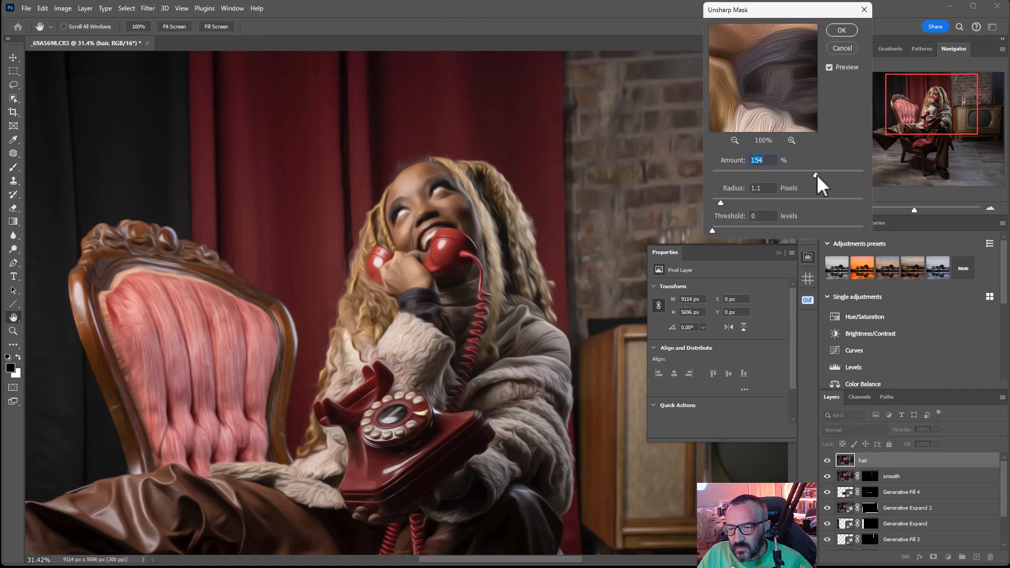
pyautogui.click(842, 30)
pyautogui.press('b')
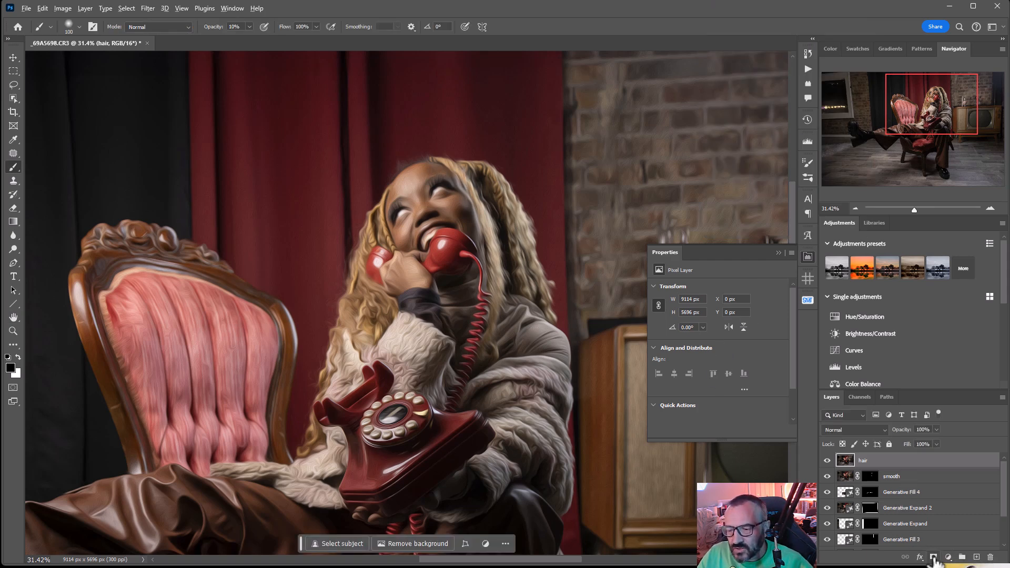
pyautogui.keyDown('alt'); pyautogui.click(934, 557); pyautogui.keyUp('alt')
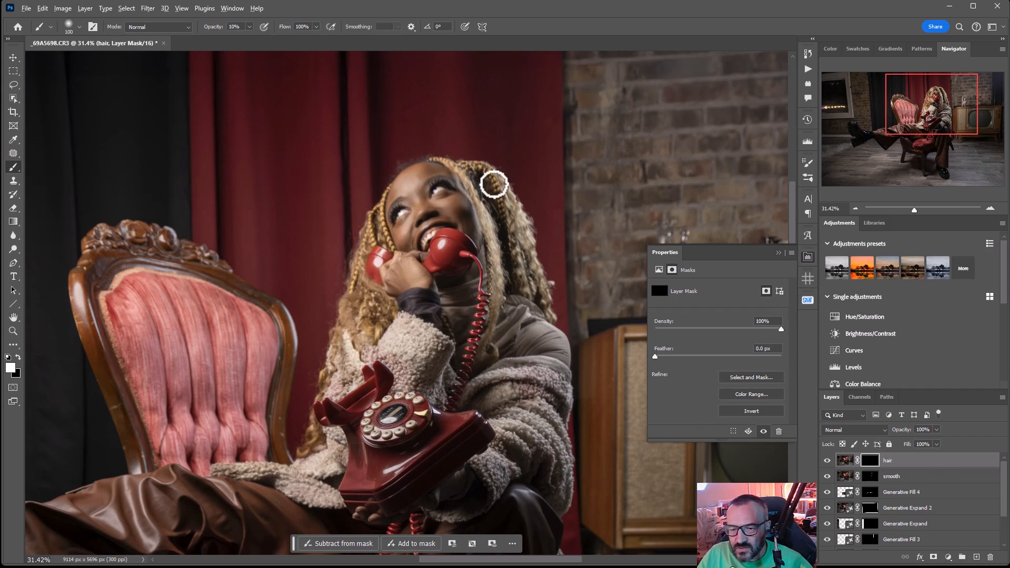
# Paint white on the "hair" mask over the blonde braids on both sides of the face with a 200 px brush
pyautogui.scroll(4, 494, 184)
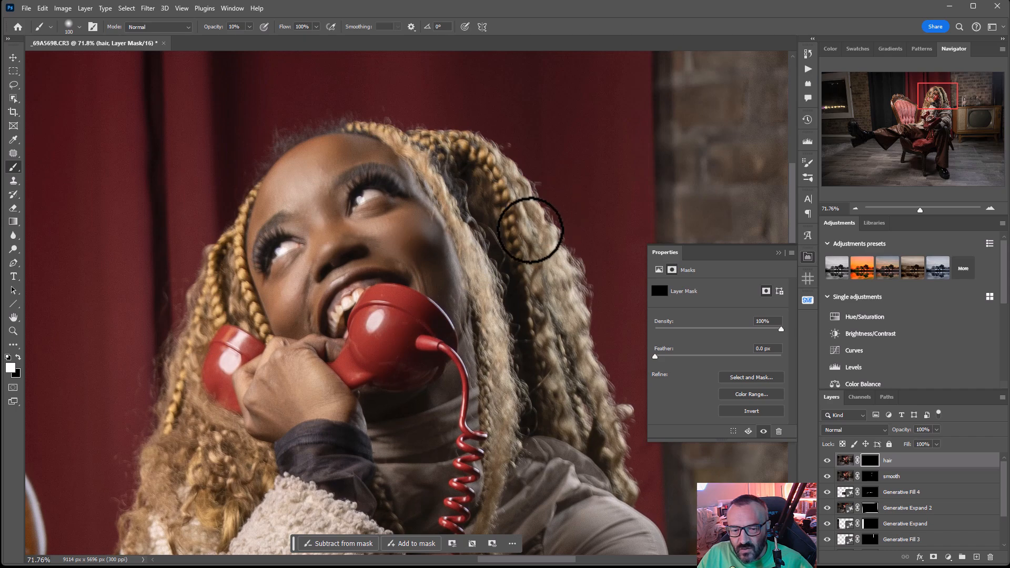
pyautogui.press(']')
pyautogui.press(']')
pyautogui.press(']')
pyautogui.press(']')
pyautogui.moveTo(504, 188)
pyautogui.mouseDown()
pyautogui.moveTo(479, 223)
pyautogui.moveTo(516, 268)
pyautogui.moveTo(576, 272)
pyautogui.moveTo(559, 274)
pyautogui.moveTo(592, 354)
pyautogui.moveTo(586, 340)
pyautogui.moveTo(575, 373)
pyautogui.moveTo(595, 408)
pyautogui.moveTo(520, 316)
pyautogui.moveTo(534, 410)
pyautogui.moveTo(505, 361)
pyautogui.moveTo(515, 428)
pyautogui.moveTo(497, 522)
pyautogui.mouseUp()
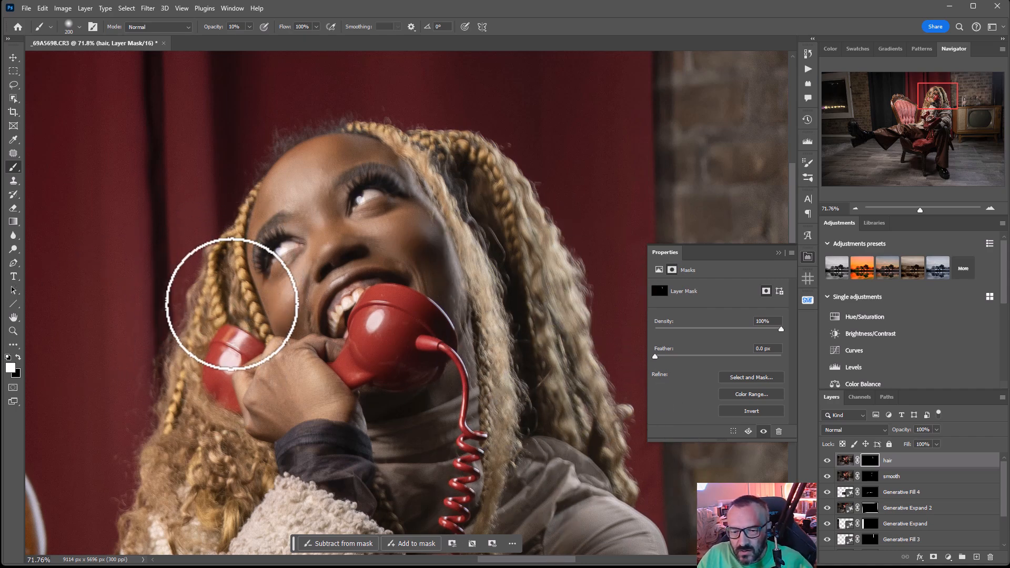
pyautogui.moveTo(326, 502); pyautogui.dragTo(444, 280)
pyautogui.moveTo(326, 218)
pyautogui.mouseDown()
pyautogui.moveTo(311, 245)
pyautogui.moveTo(320, 334)
pyautogui.moveTo(334, 325)
pyautogui.moveTo(281, 309)
pyautogui.moveTo(245, 375)
pyautogui.moveTo(242, 419)
pyautogui.moveTo(286, 408)
pyautogui.moveTo(421, 294)
pyautogui.moveTo(393, 413)
pyautogui.moveTo(423, 426)
pyautogui.moveTo(503, 397)
pyautogui.moveTo(483, 379)
pyautogui.moveTo(421, 373)
pyautogui.moveTo(406, 307)
pyautogui.mouseUp()
# Paint white on the "hair" mask over the fluffy jacket's sleeves and folds around the telephone
pyautogui.moveTo(445, 474); pyautogui.dragTo(551, 194)
pyautogui.moveTo(293, 200)
pyautogui.mouseDown()
pyautogui.moveTo(293, 275)
pyautogui.moveTo(74, 316)
pyautogui.moveTo(124, 342)
pyautogui.moveTo(266, 349)
pyautogui.moveTo(292, 406)
pyautogui.moveTo(329, 253)
pyautogui.moveTo(293, 278)
pyautogui.mouseUp()
pyautogui.moveTo(569, 342); pyautogui.dragTo(239, 303)
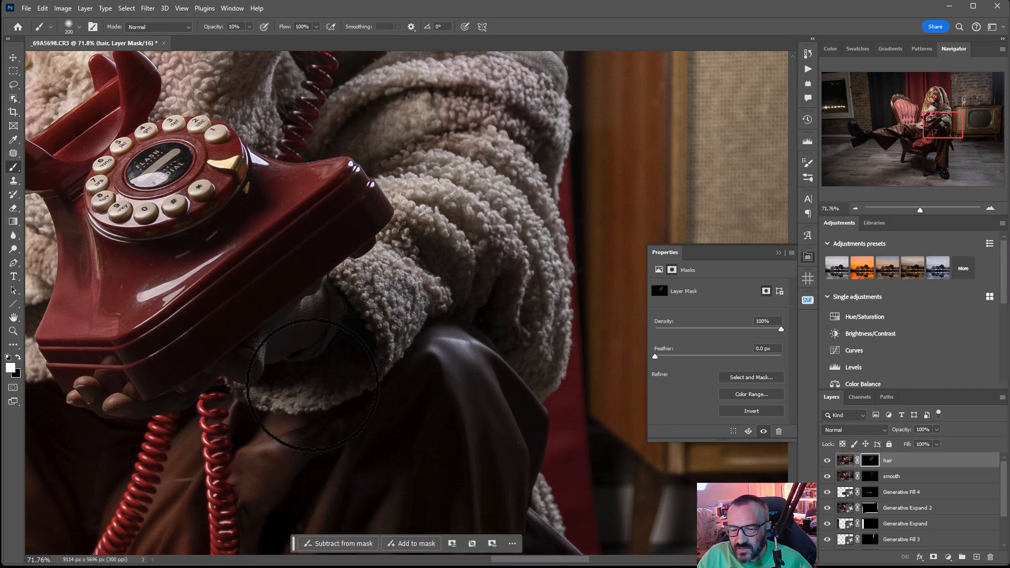
pyautogui.moveTo(419, 311)
pyautogui.mouseDown()
pyautogui.moveTo(452, 222)
pyautogui.moveTo(448, 256)
pyautogui.moveTo(506, 160)
pyautogui.moveTo(532, 289)
pyautogui.moveTo(582, 322)
pyautogui.moveTo(516, 165)
pyautogui.moveTo(488, 152)
pyautogui.moveTo(511, 338)
pyautogui.mouseUp()
pyautogui.moveTo(552, 245)
pyautogui.mouseDown()
pyautogui.moveTo(391, 275)
pyautogui.moveTo(520, 273)
pyautogui.moveTo(531, 334)
pyautogui.moveTo(520, 280)
pyautogui.moveTo(428, 292)
pyautogui.moveTo(469, 325)
pyautogui.mouseUp()
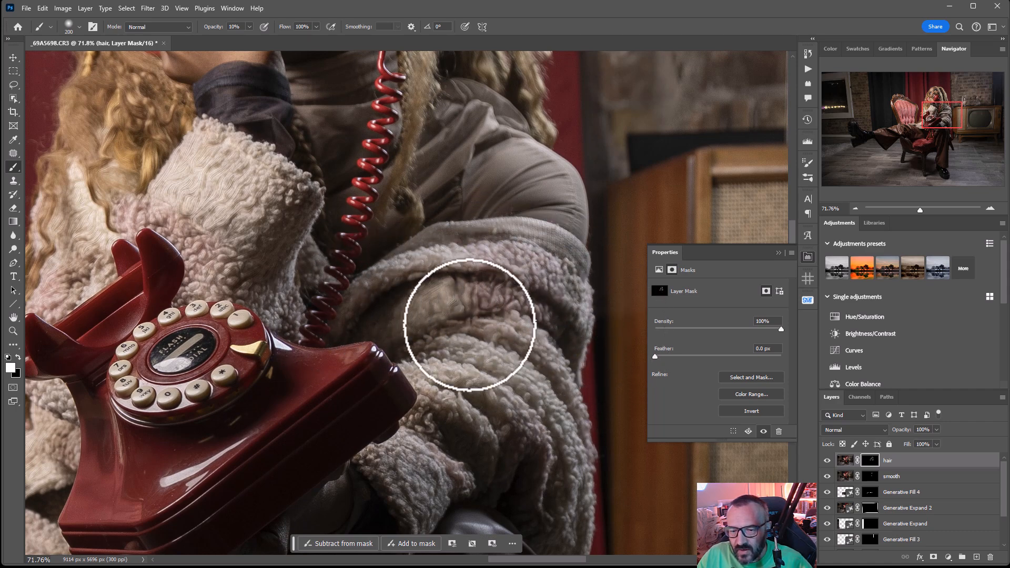
# Crop the thin strip off the photo's right edge, leaving the canvas 9096 px wide and 5696 px high
pyautogui.scroll(-8, 470, 326)
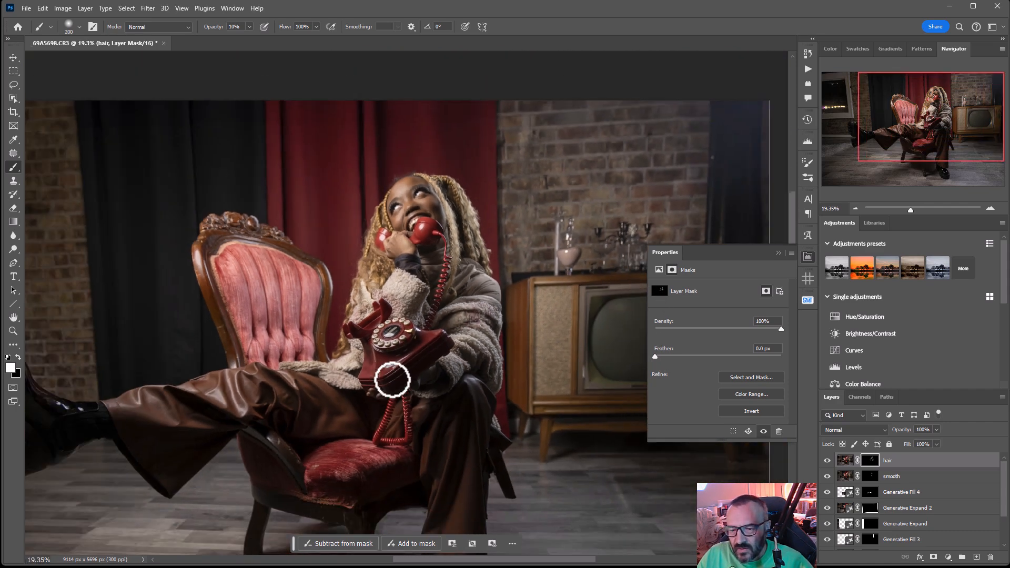
pyautogui.scroll(-4, 391, 380)
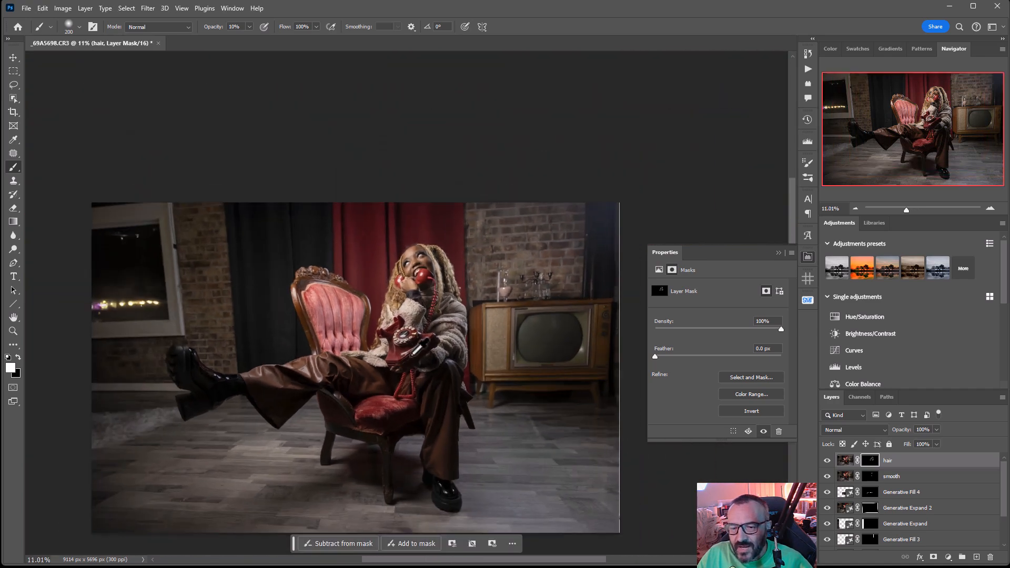
pyautogui.moveTo(373, 355); pyautogui.dragTo(384, 251)
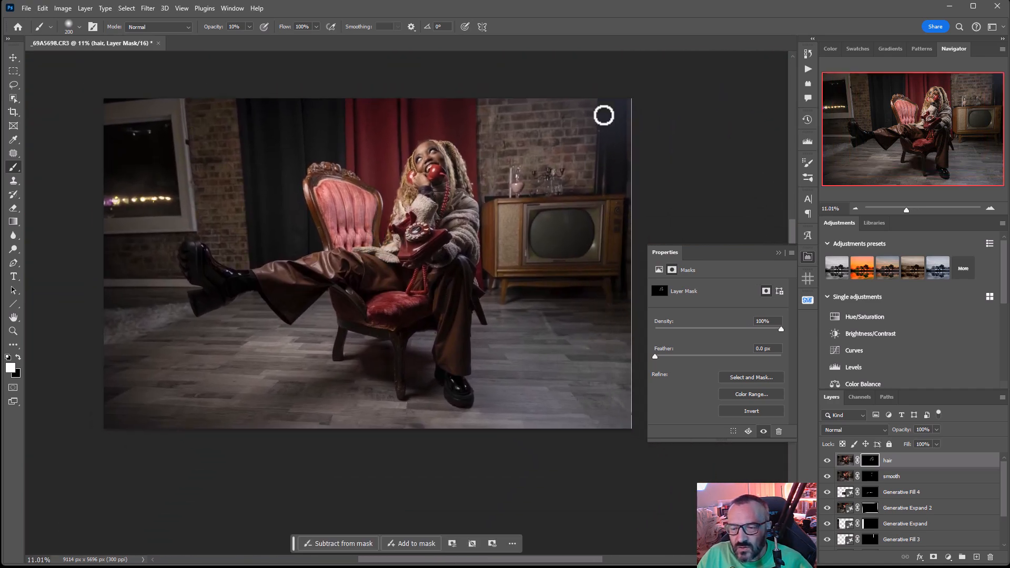
pyautogui.click(13, 112)
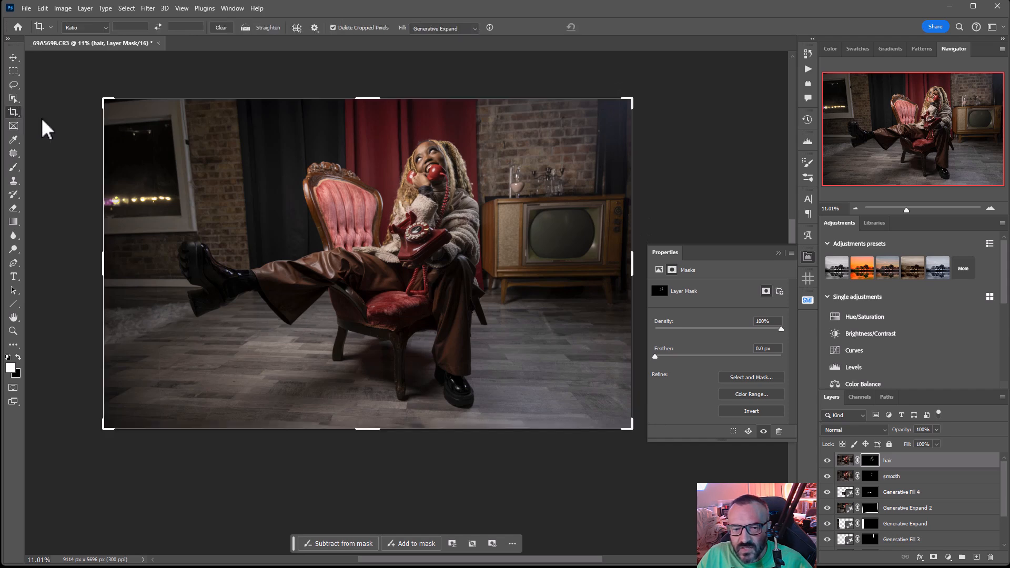
pyautogui.moveTo(628, 265); pyautogui.dragTo(627, 261)
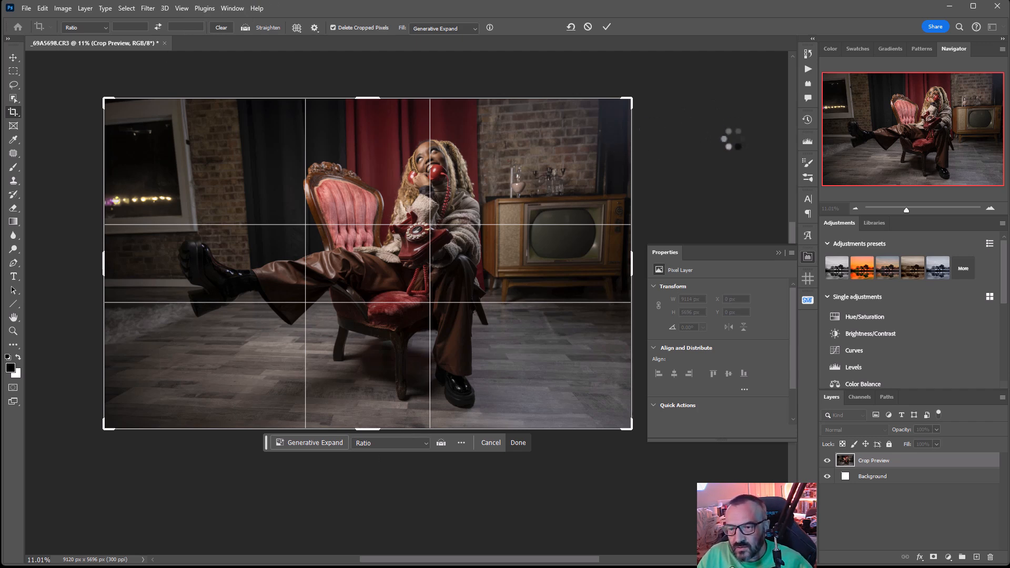
pyautogui.press('Return')
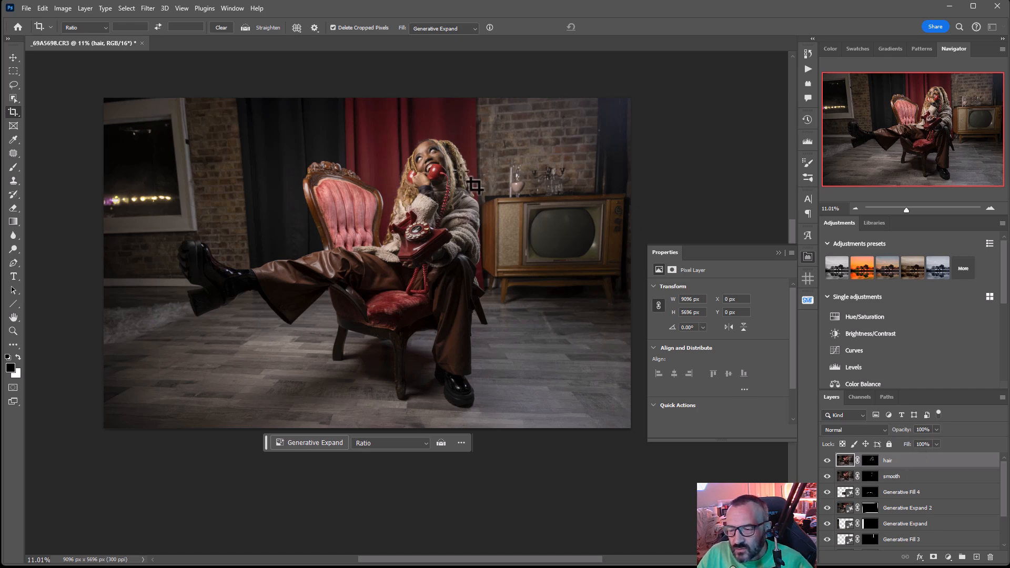
# Return to the Brush tool and add a new empty layer above the "hair" layer
pyautogui.click(13, 167)
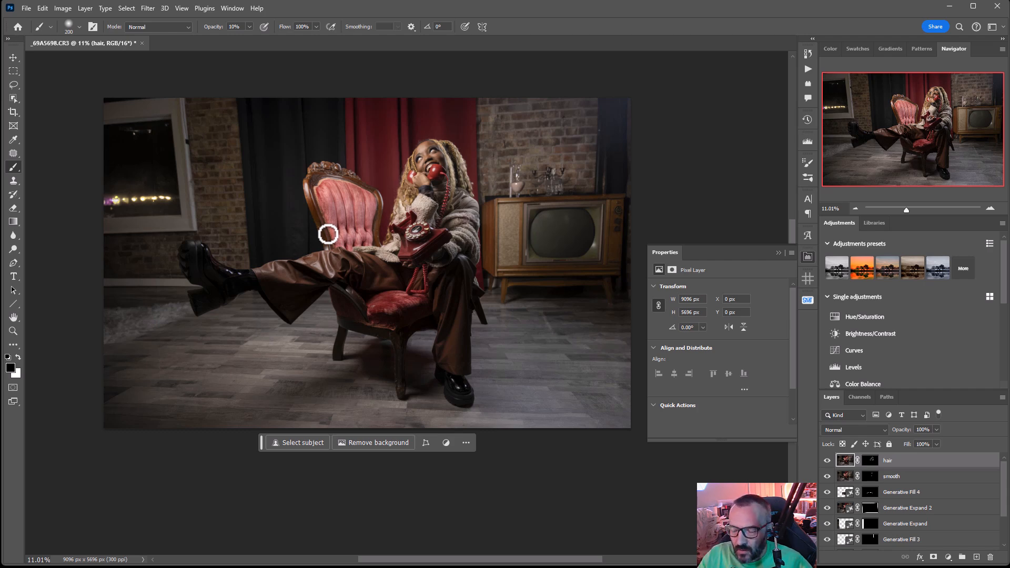
pyautogui.click(976, 556)
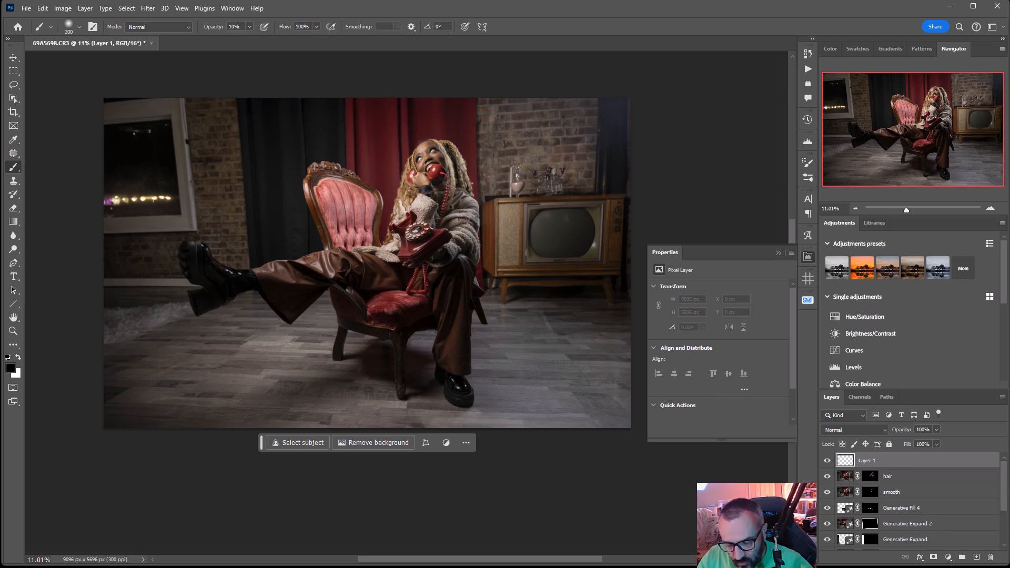
# Fill the new empty layer with 50% Gray and set its blend mode to Soft Light
pyautogui.hotkey('shift', 'F5')
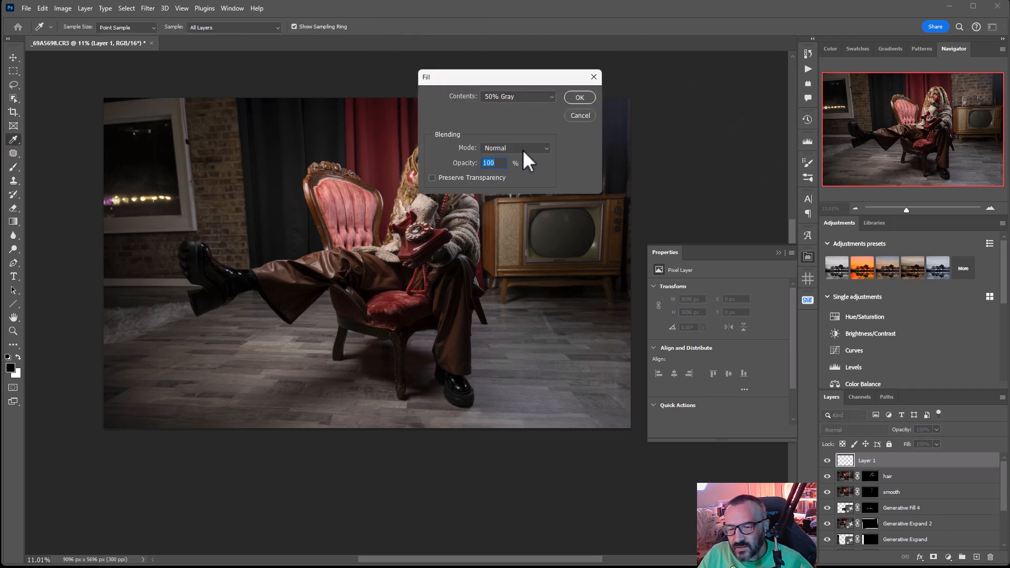
pyautogui.click(579, 96)
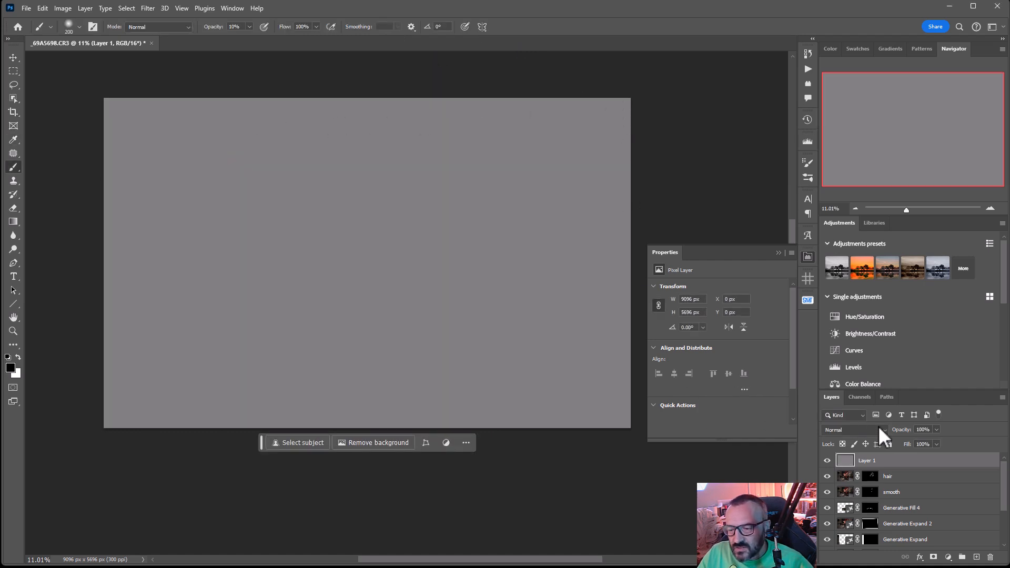
pyautogui.click(878, 427)
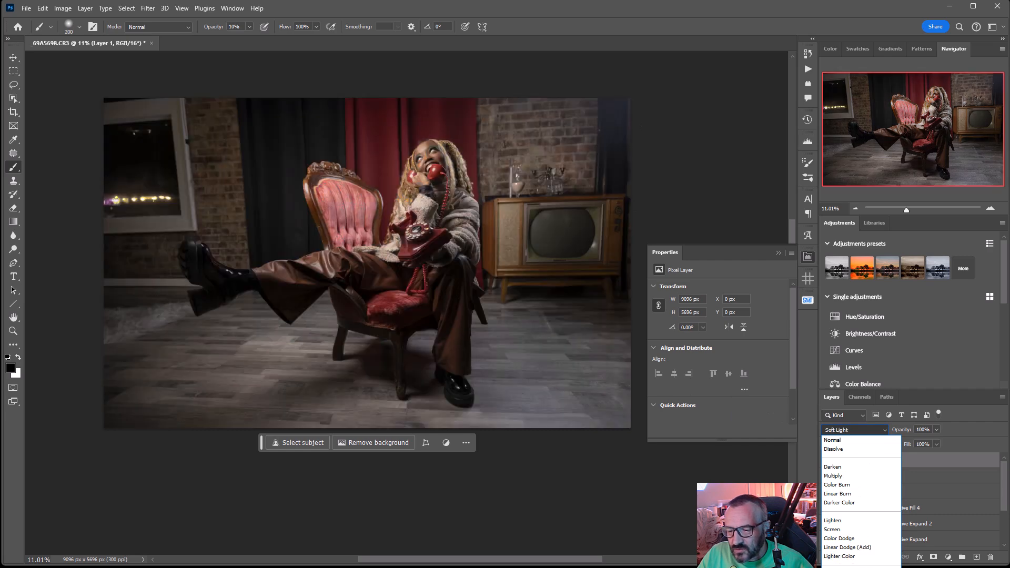
pyautogui.press('Return')
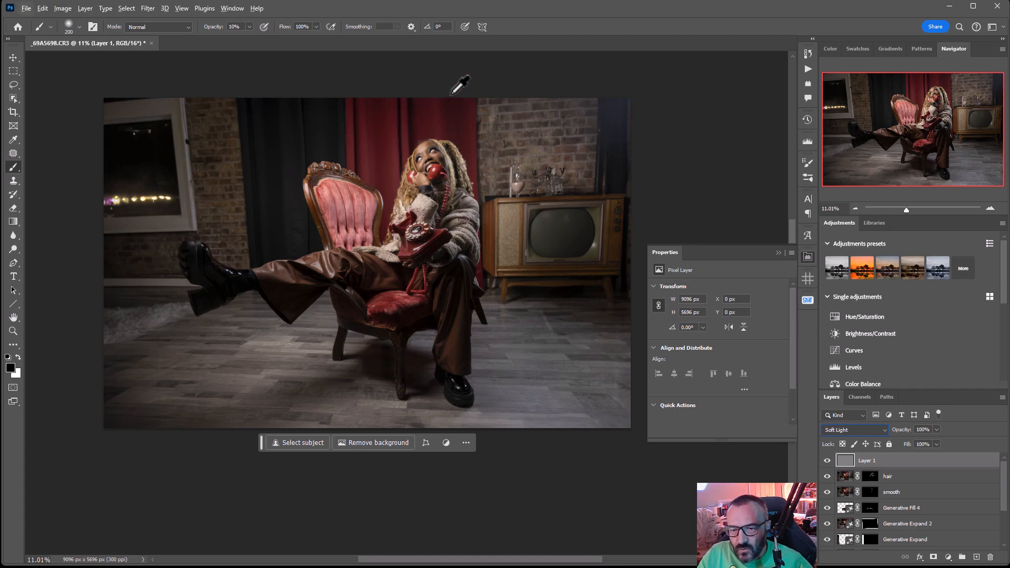
# Paint black on the gray layer along the shaded side of the face and the adjoining braids with a 125 px brush
pyautogui.scroll(6, 433, 163)
pyautogui.scroll(2, 441, 204)
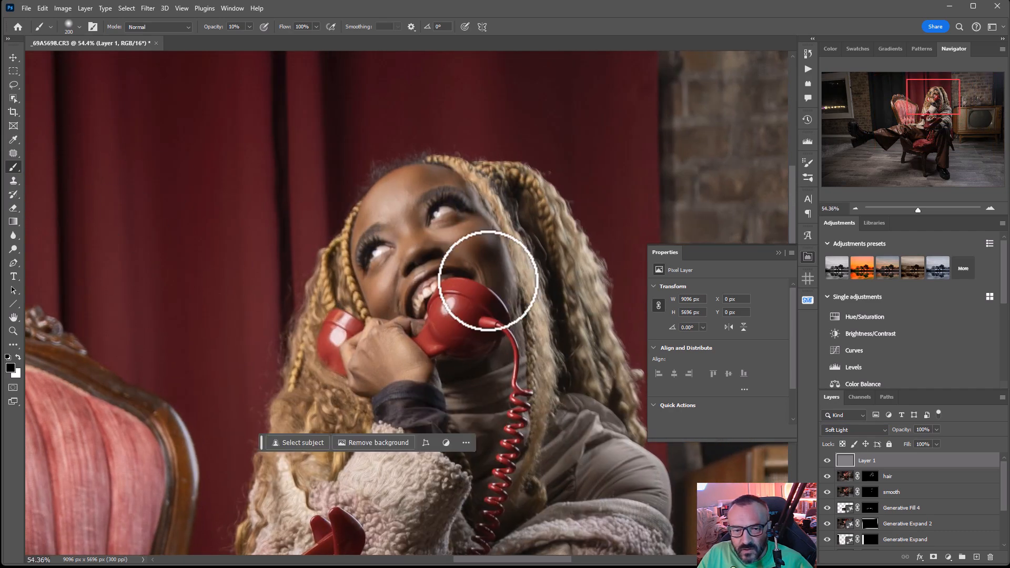
pyautogui.press('[')
pyautogui.press('[')
pyautogui.press('[')
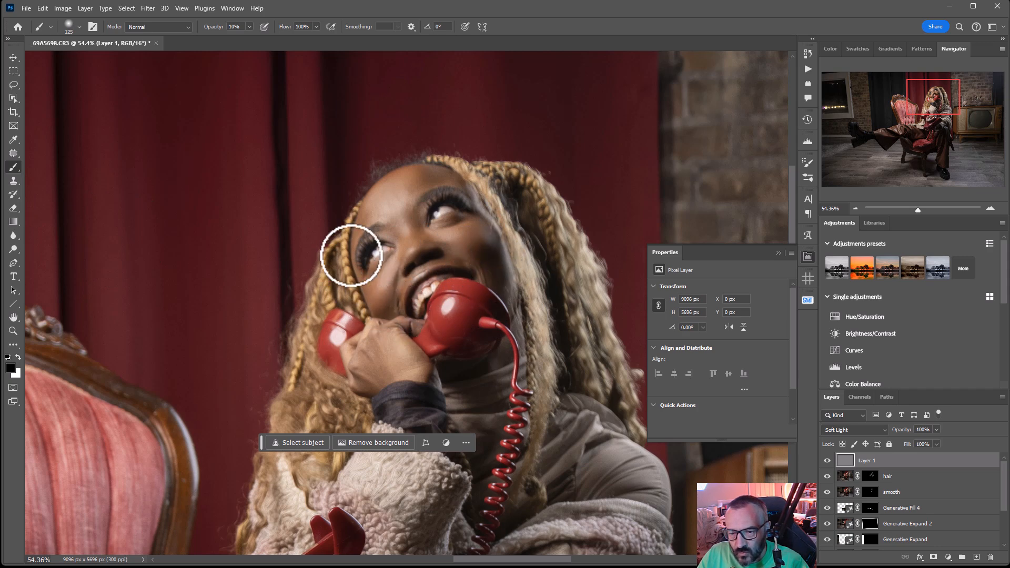
pyautogui.moveTo(462, 174)
pyautogui.mouseDown()
pyautogui.moveTo(502, 214)
pyautogui.moveTo(502, 254)
pyautogui.moveTo(491, 250)
pyautogui.moveTo(519, 283)
pyautogui.mouseUp()
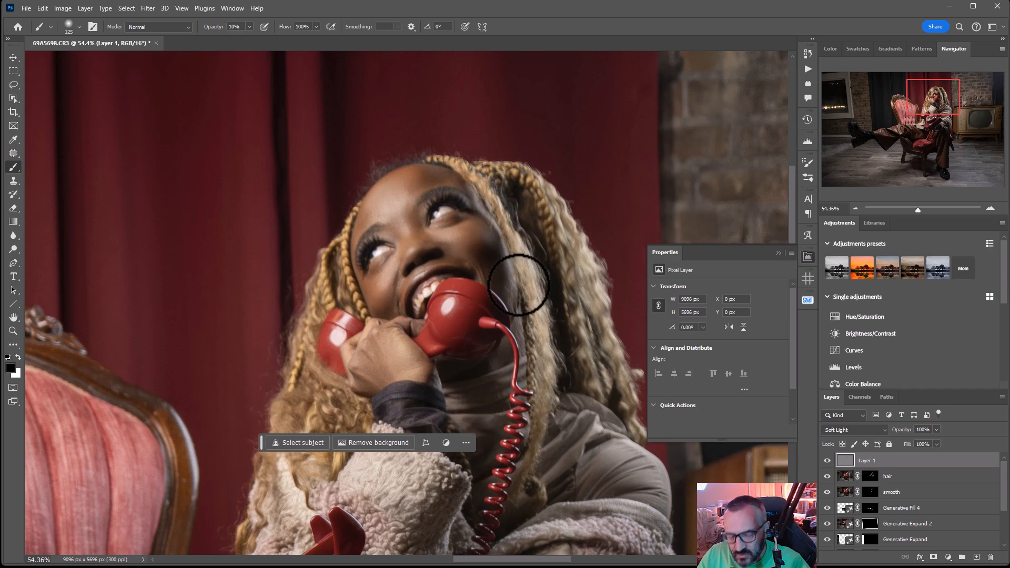
# Paint white highlights on the face and the hand holding the receiver with small brushes of 40 to 80 px
pyautogui.press('x')
pyautogui.press('[')
pyautogui.press('[')
pyautogui.press('[')
pyautogui.press('[')
pyautogui.press('[')
pyautogui.press('[')
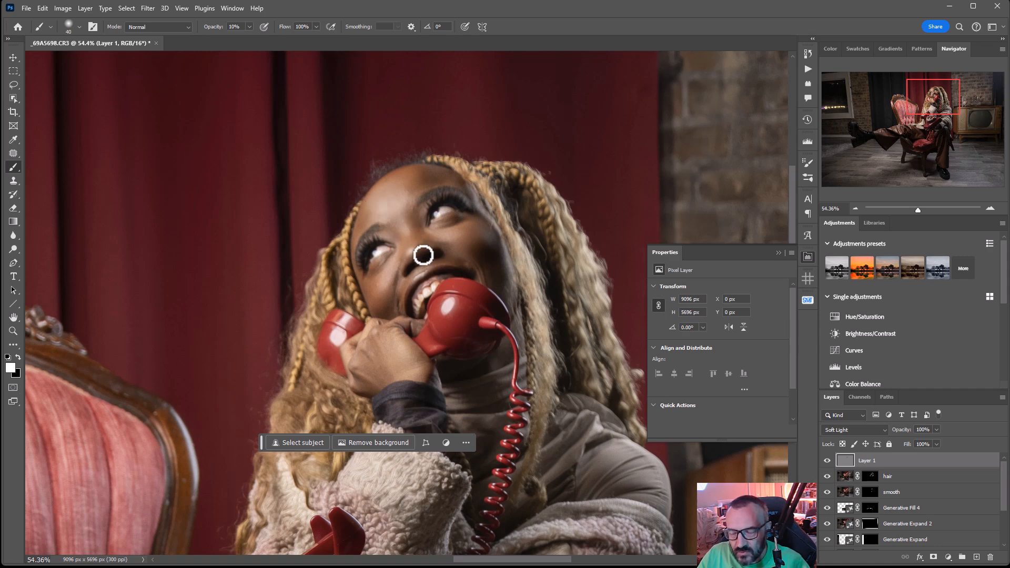
pyautogui.press(']')
pyautogui.press(']')
pyautogui.press(']')
pyautogui.press(']')
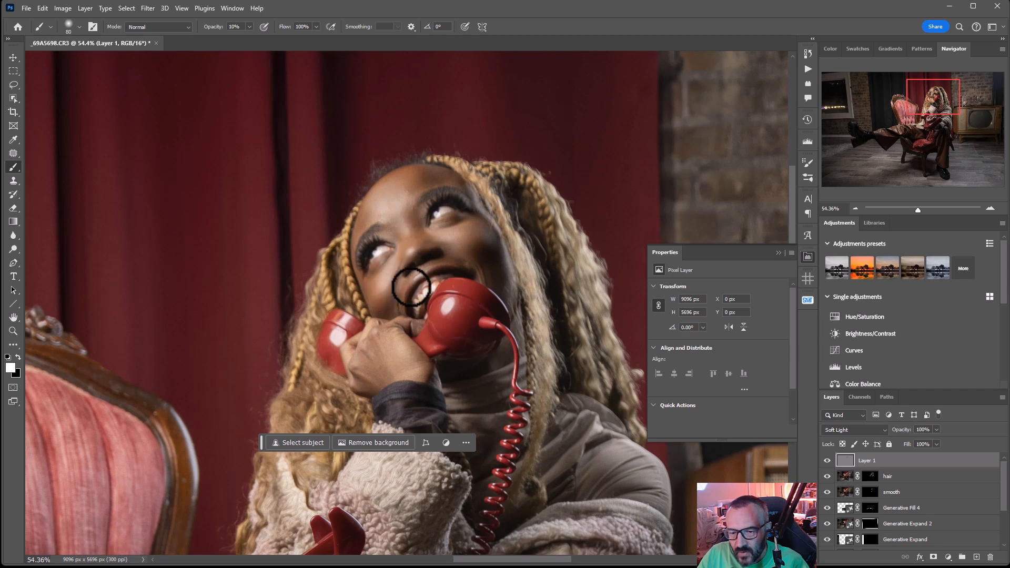
pyautogui.moveTo(386, 345)
pyautogui.mouseDown()
pyautogui.moveTo(405, 357)
pyautogui.moveTo(352, 350)
pyautogui.moveTo(369, 369)
pyautogui.moveTo(384, 349)
pyautogui.moveTo(412, 379)
pyautogui.mouseUp()
# Paint black with a 125 px brush to deepen the shadows on the fluffy jacket around the telephone
pyautogui.press('x')
pyautogui.press(']')
pyautogui.press(']')
pyautogui.press(']')
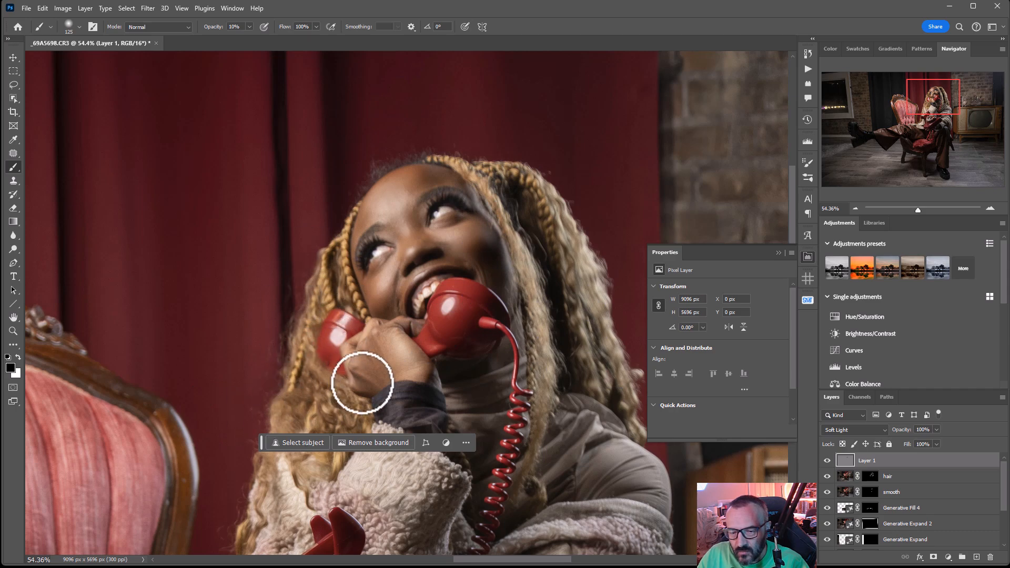
pyautogui.moveTo(430, 504); pyautogui.dragTo(473, 278)
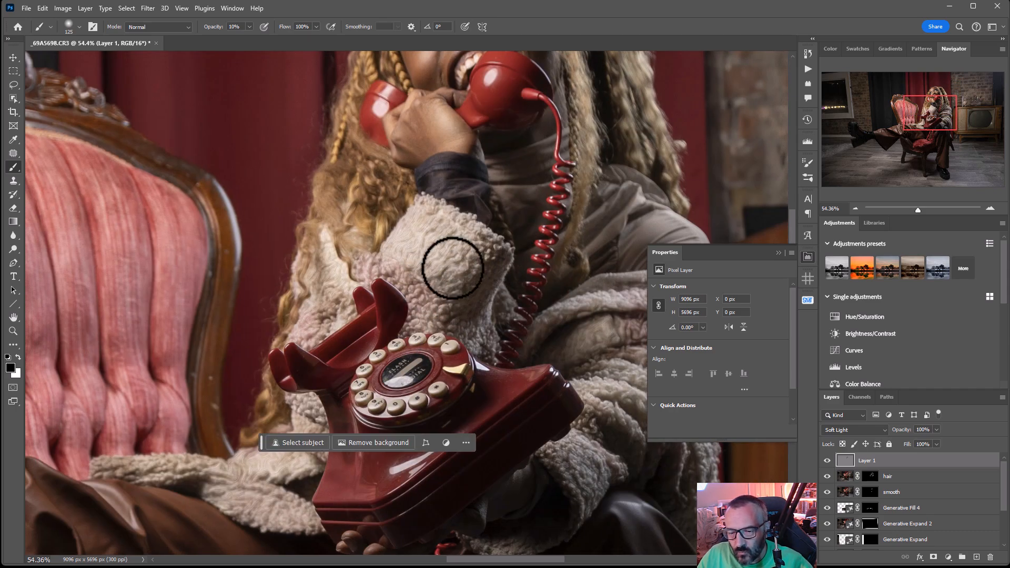
pyautogui.moveTo(594, 342); pyautogui.dragTo(382, 285)
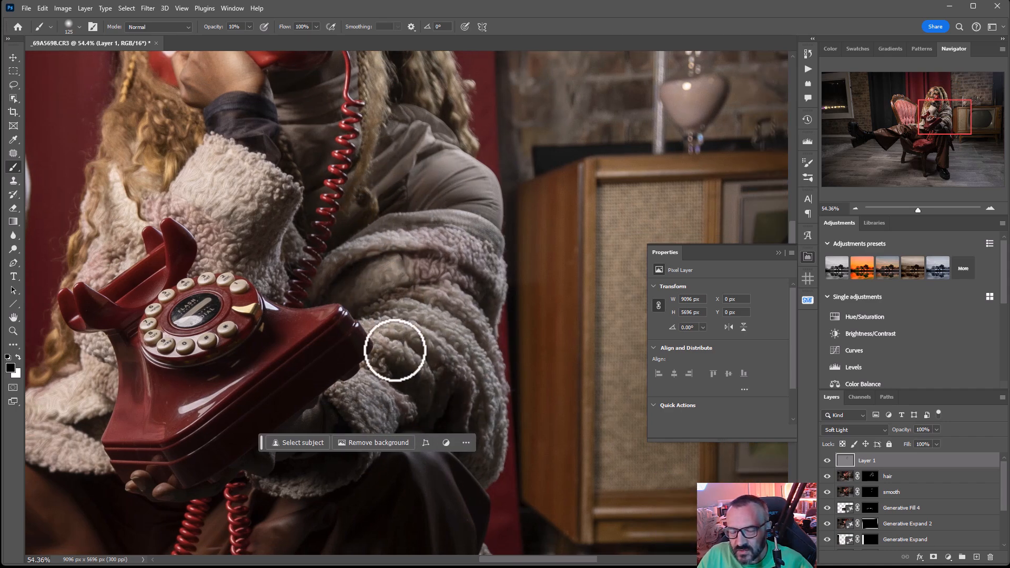
# Enlarge the black brush to 500 px and darken the chair's pink backrest
pyautogui.scroll(-3, 395, 350)
pyautogui.press(']')
pyautogui.press(']')
pyautogui.press(']')
pyautogui.press(']')
pyautogui.press(']')
pyautogui.press(']')
pyautogui.press(']')
pyautogui.moveTo(160, 322)
pyautogui.mouseDown()
pyautogui.moveTo(124, 262)
pyautogui.moveTo(146, 357)
pyautogui.moveTo(90, 240)
pyautogui.moveTo(131, 239)
pyautogui.moveTo(172, 318)
pyautogui.mouseUp()
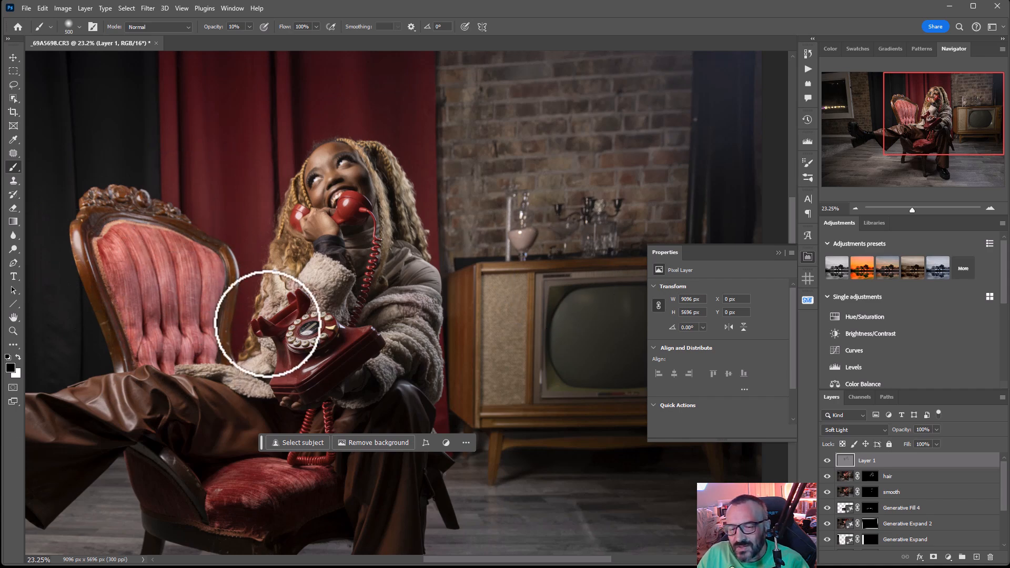
pyautogui.moveTo(295, 463); pyautogui.dragTo(438, 364)
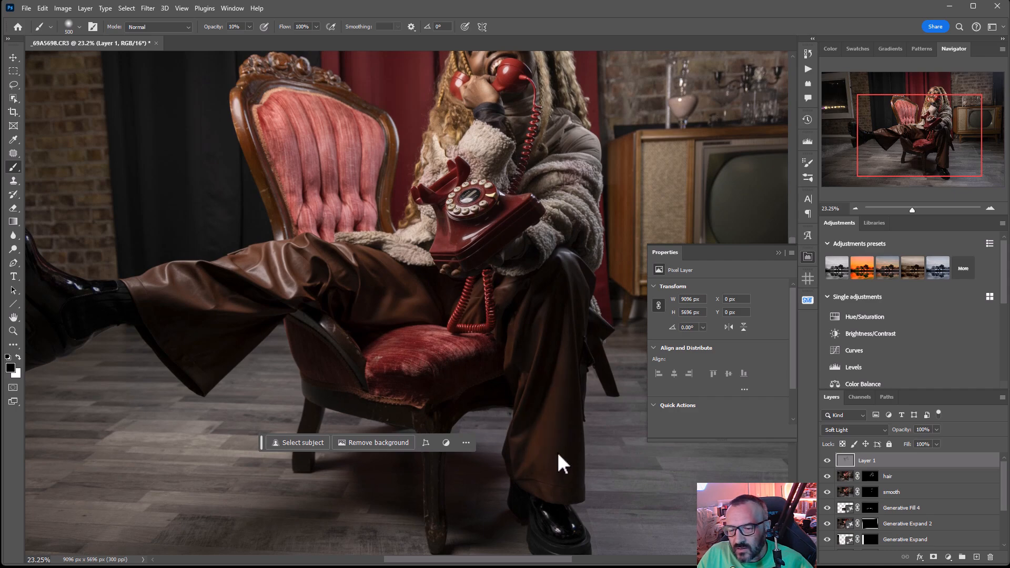
pyautogui.moveTo(547, 251); pyautogui.dragTo(469, 363)
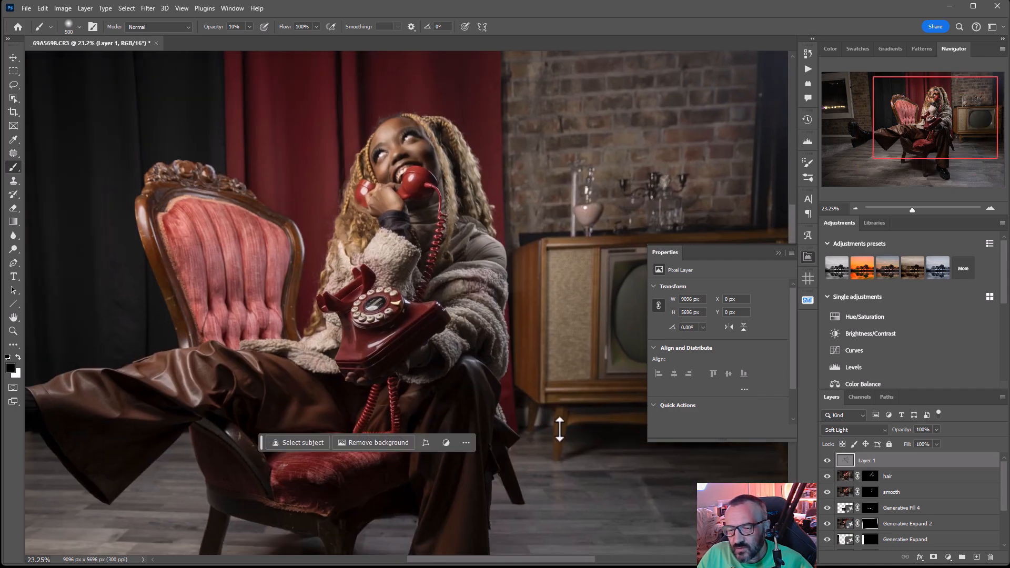
# Add a second 50% Gray layer in Soft Light mode named "sb-env" and rename the gray layer below it "db-model"
pyautogui.click(976, 557)
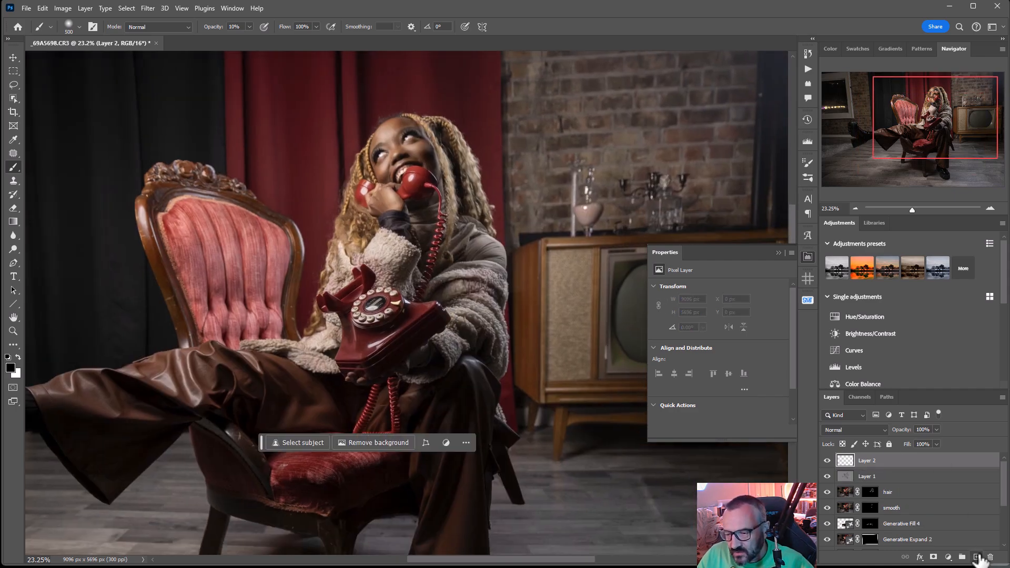
pyautogui.hotkey('shift', 'F5')
pyautogui.press('Return')
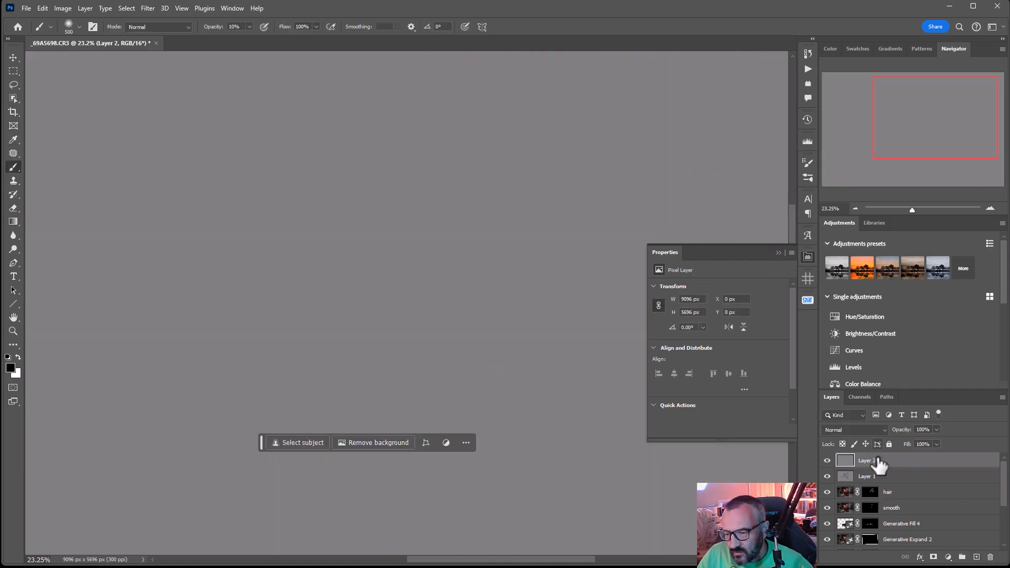
pyautogui.click(865, 430)
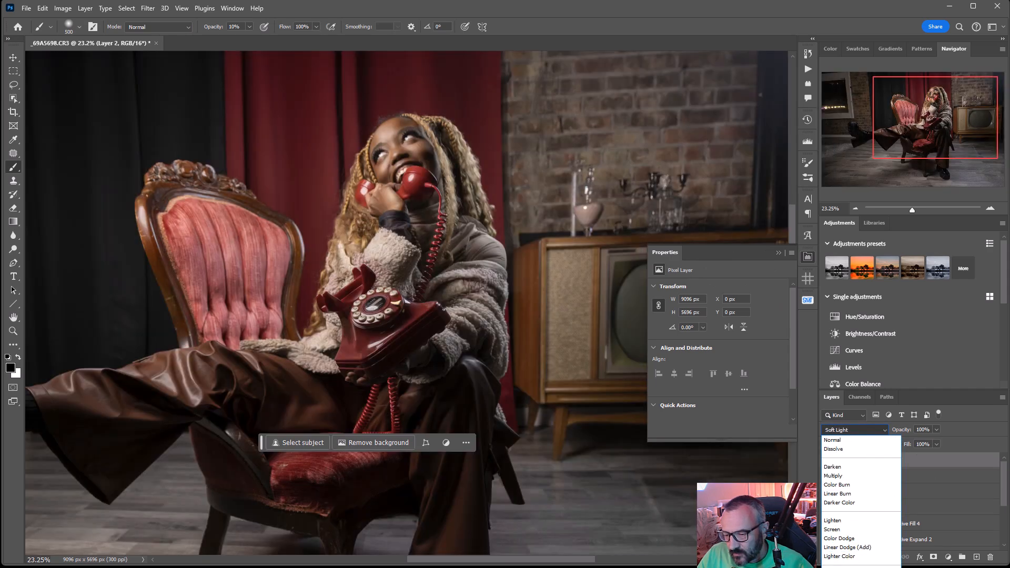
pyautogui.click(868, 561)
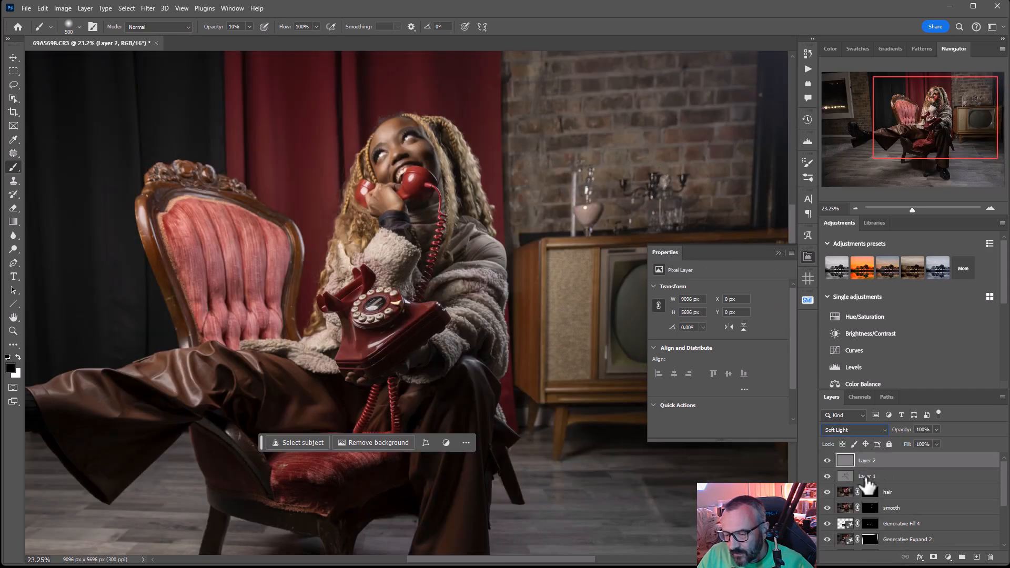
pyautogui.click(866, 479)
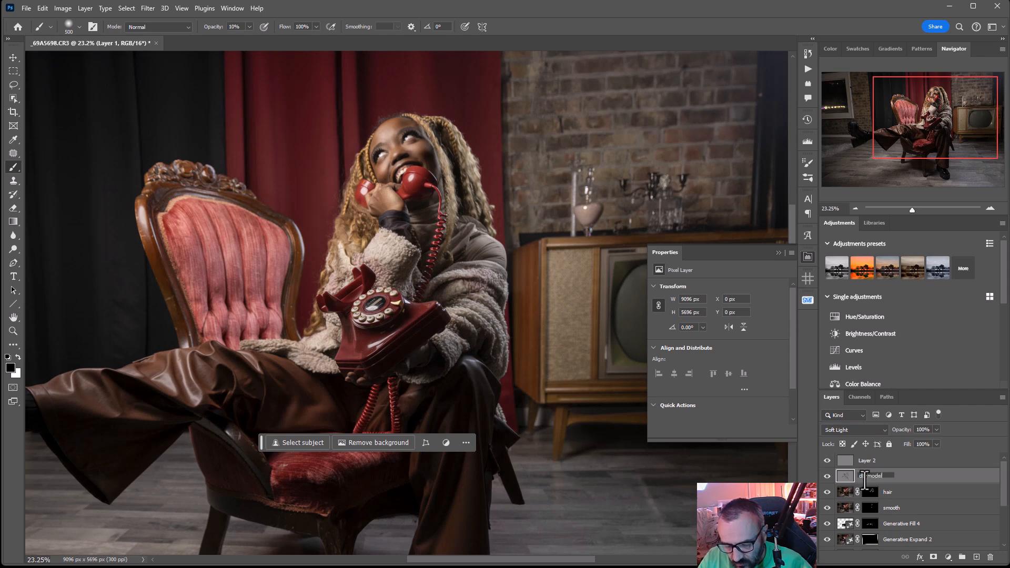
pyautogui.click(874, 463)
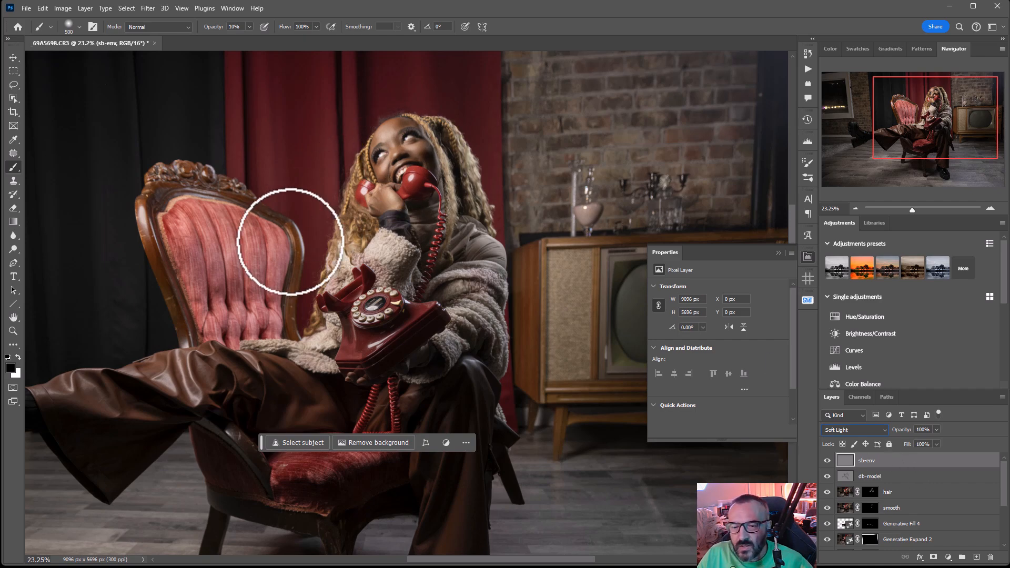
# Reset the colors to black and white and darken the floor and outer edges on "sb-env" with an 1100 px black brush
pyautogui.keyDown('alt'); pyautogui.click(275, 260); pyautogui.keyUp('alt')
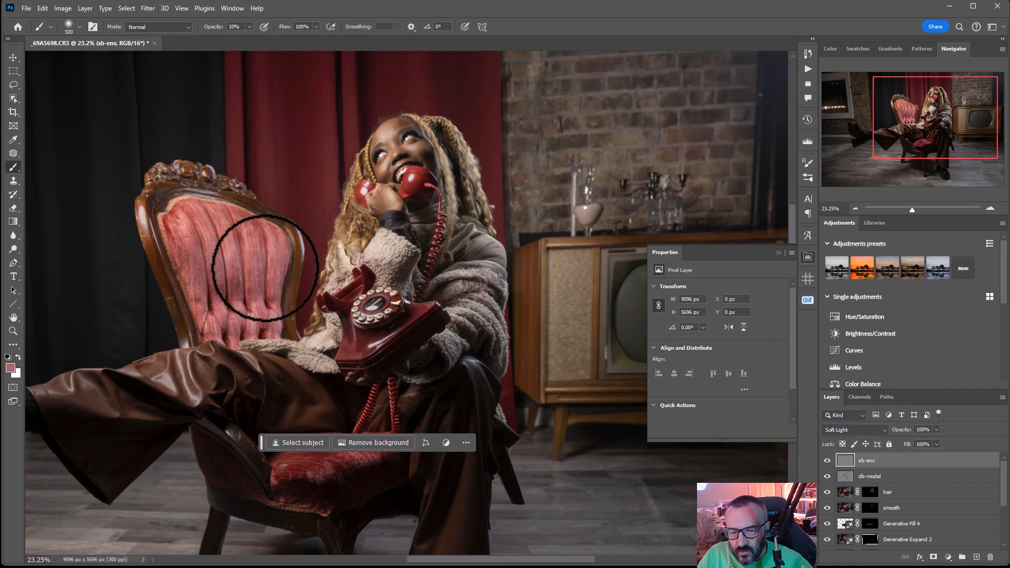
pyautogui.scroll(-2, 263, 269)
pyautogui.scroll(-1, 263, 269)
pyautogui.click(8, 358)
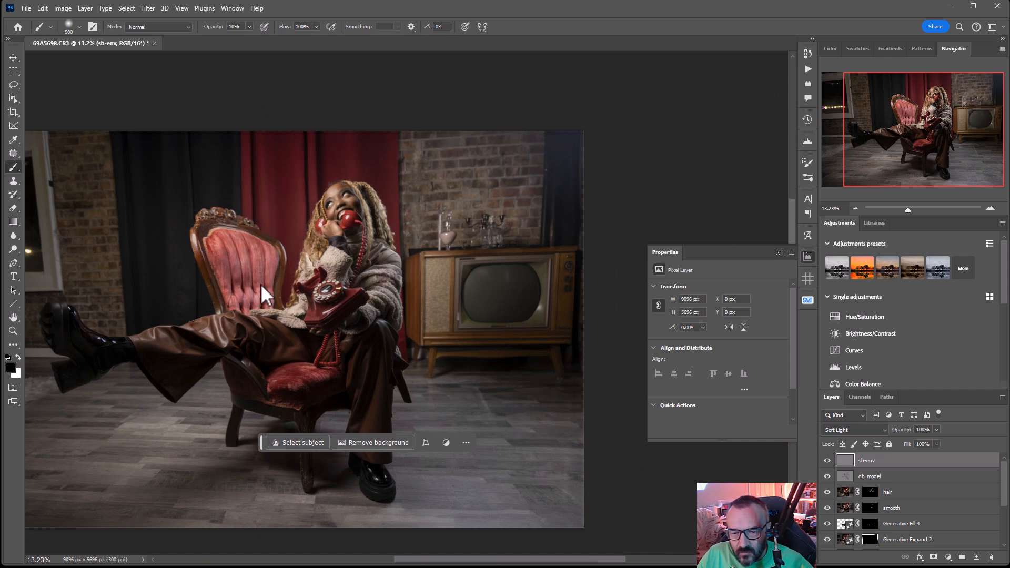
pyautogui.press(']')
pyautogui.press(']')
pyautogui.press(']')
pyautogui.press(']')
pyautogui.press(']')
pyautogui.press(']')
pyautogui.press(']')
pyautogui.press(']')
pyautogui.press(']')
pyautogui.press(']')
pyautogui.press(']')
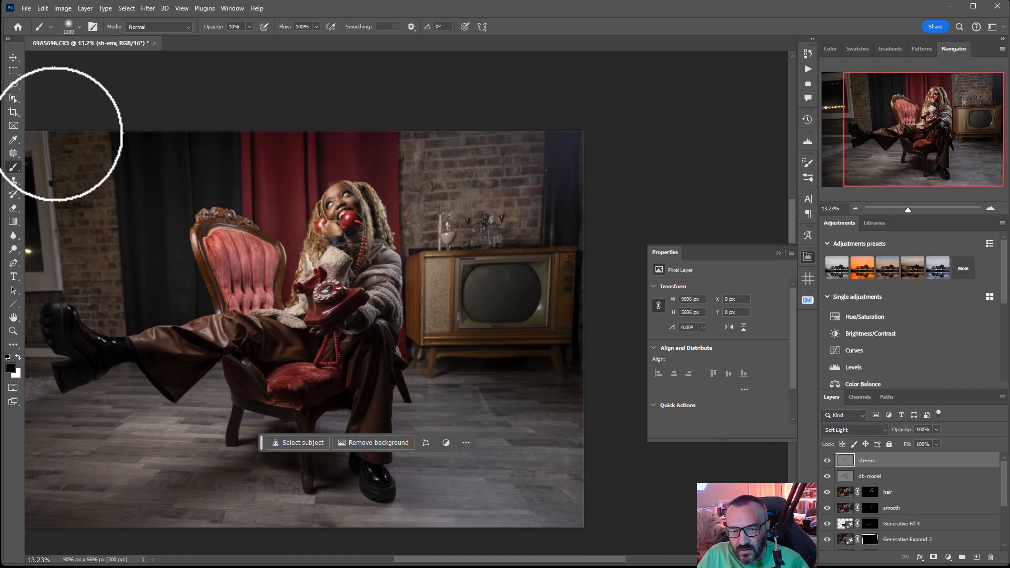
pyautogui.moveTo(211, 353); pyautogui.dragTo(155, 381)
pyautogui.moveTo(156, 382); pyautogui.dragTo(289, 390)
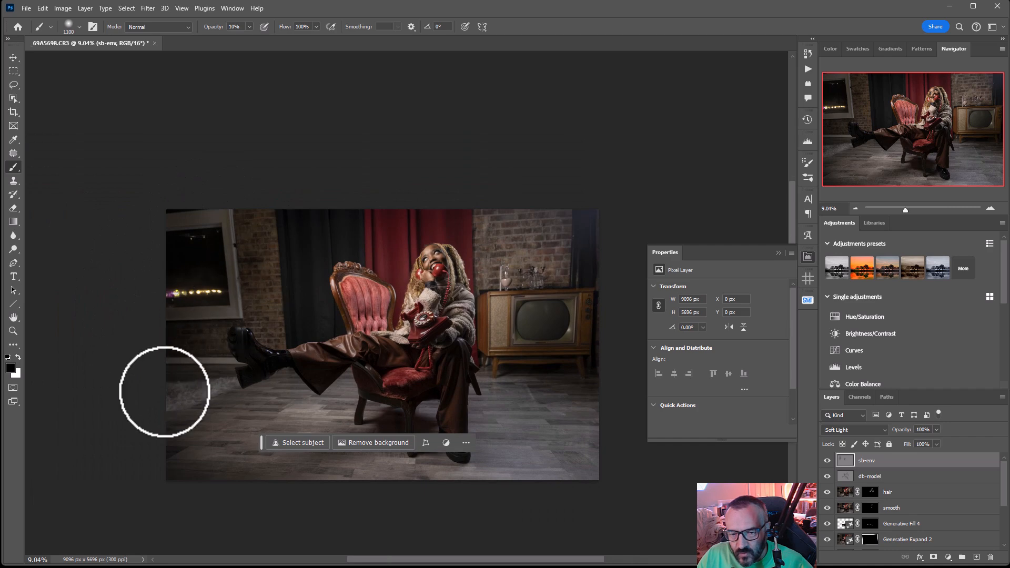
pyautogui.moveTo(210, 445)
pyautogui.mouseDown()
pyautogui.moveTo(271, 438)
pyautogui.moveTo(615, 492)
pyautogui.moveTo(500, 460)
pyautogui.mouseUp()
pyautogui.moveTo(553, 428)
pyautogui.mouseDown()
pyautogui.moveTo(577, 484)
pyautogui.moveTo(568, 453)
pyautogui.moveTo(619, 446)
pyautogui.mouseUp()
pyautogui.moveTo(578, 313)
pyautogui.mouseDown()
pyautogui.moveTo(591, 331)
pyautogui.moveTo(573, 209)
pyautogui.moveTo(595, 180)
pyautogui.moveTo(507, 180)
pyautogui.moveTo(605, 332)
pyautogui.moveTo(577, 242)
pyautogui.mouseUp()
# Darken the floor and room around the chair further with a 1500 px black brush
pyautogui.press(']')
pyautogui.press(']')
pyautogui.press(']')
pyautogui.press(']')
pyautogui.moveTo(243, 403)
pyautogui.mouseDown()
pyautogui.moveTo(327, 374)
pyautogui.moveTo(388, 457)
pyautogui.moveTo(503, 469)
pyautogui.mouseUp()
pyautogui.moveTo(365, 300)
pyautogui.mouseDown()
pyautogui.moveTo(331, 301)
pyautogui.moveTo(392, 303)
pyautogui.moveTo(380, 266)
pyautogui.moveTo(389, 231)
pyautogui.moveTo(299, 307)
pyautogui.moveTo(347, 306)
pyautogui.moveTo(361, 396)
pyautogui.moveTo(422, 382)
pyautogui.moveTo(422, 371)
pyautogui.moveTo(374, 407)
pyautogui.moveTo(460, 465)
pyautogui.moveTo(299, 432)
pyautogui.moveTo(279, 445)
pyautogui.moveTo(285, 387)
pyautogui.moveTo(234, 415)
pyautogui.moveTo(239, 241)
pyautogui.moveTo(218, 260)
pyautogui.moveTo(199, 434)
pyautogui.moveTo(206, 291)
pyautogui.moveTo(287, 281)
pyautogui.moveTo(232, 365)
pyautogui.moveTo(234, 384)
pyautogui.moveTo(238, 342)
pyautogui.moveTo(386, 443)
pyautogui.moveTo(206, 359)
pyautogui.moveTo(188, 363)
pyautogui.moveTo(733, 493)
pyautogui.moveTo(469, 495)
pyautogui.moveTo(420, 456)
pyautogui.moveTo(604, 445)
pyautogui.moveTo(571, 405)
pyautogui.moveTo(550, 409)
pyautogui.moveTo(507, 207)
pyautogui.moveTo(635, 297)
pyautogui.moveTo(528, 318)
pyautogui.moveTo(577, 265)
pyautogui.moveTo(610, 337)
pyautogui.moveTo(503, 336)
pyautogui.moveTo(554, 272)
pyautogui.moveTo(594, 401)
pyautogui.mouseUp()
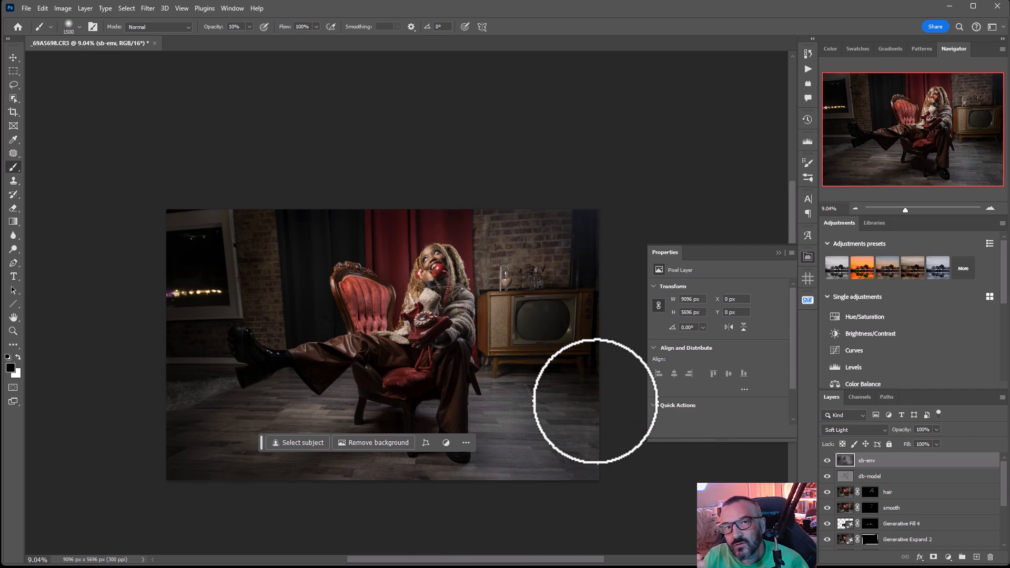
# Switch to white and brighten the scene's center around the seated model with a 2800 px brush
pyautogui.press('x')
pyautogui.press(']')
pyautogui.press(']')
pyautogui.press(']')
pyautogui.press(']')
pyautogui.press(']')
pyautogui.press(']')
pyautogui.press(']')
pyautogui.press(']')
pyautogui.press(']')
pyautogui.press(']')
pyautogui.press(']')
pyautogui.press(']')
pyautogui.press(']')
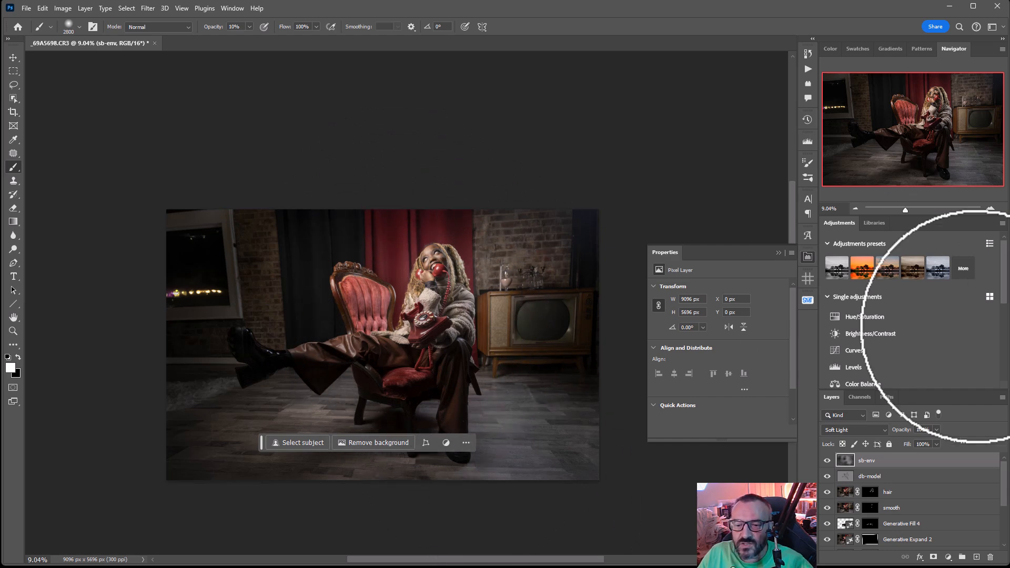
# Compare the photo with and without the "sb-env" layer
pyautogui.click(828, 461)
pyautogui.click(828, 461)
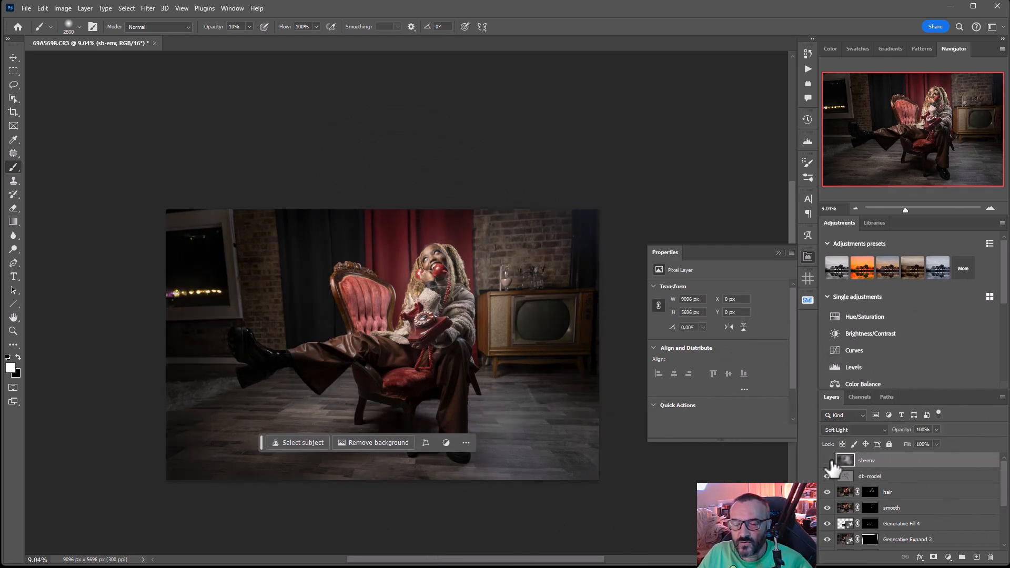
pyautogui.click(828, 460)
pyautogui.click(828, 461)
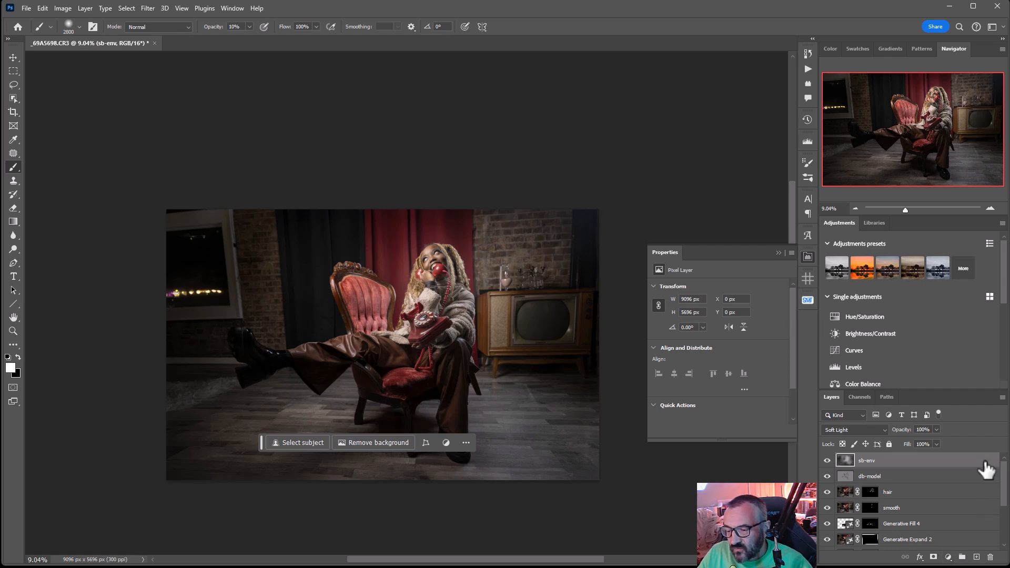
# Add a top layer named "noise" filled with 50% Gray in Soft Light mode and switch to the Move tool
pyautogui.click(976, 558)
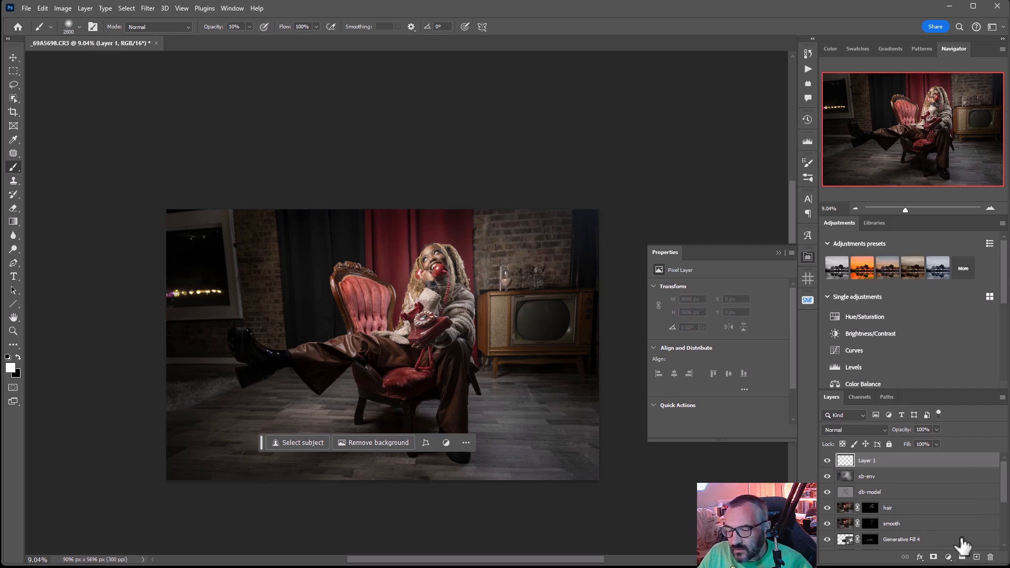
pyautogui.hotkey('shift', 'F5')
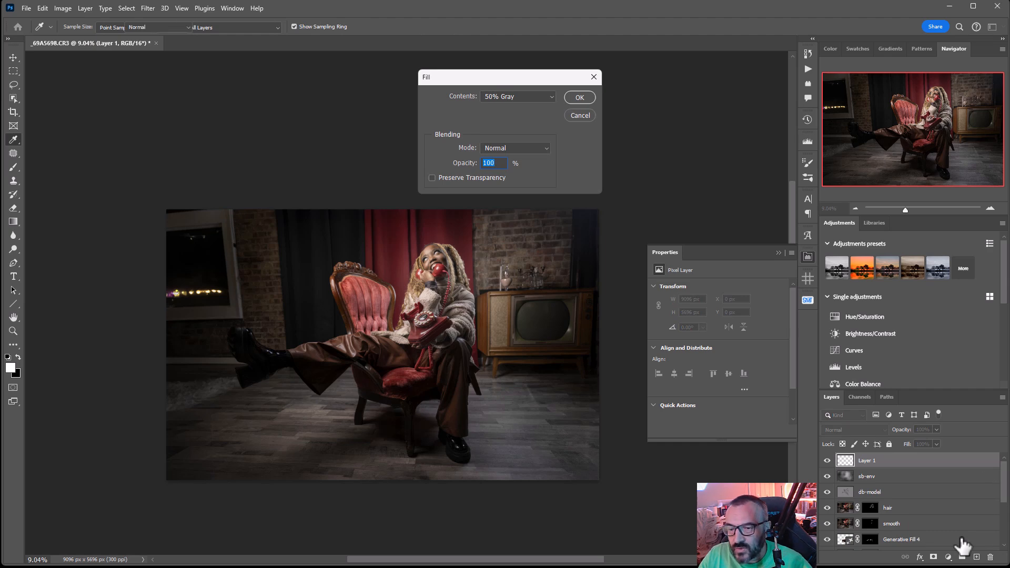
pyautogui.press('Return')
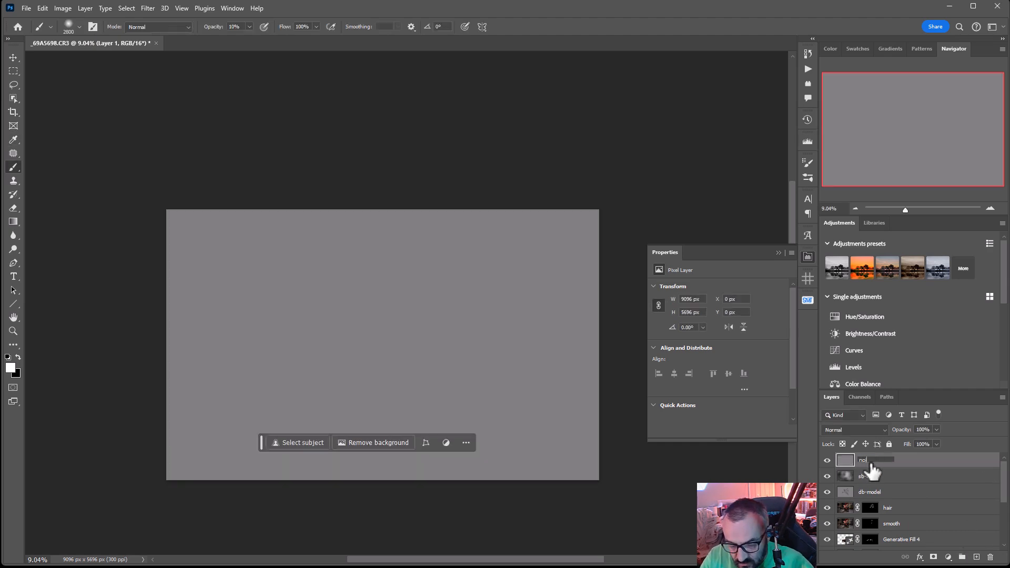
pyautogui.click(875, 431)
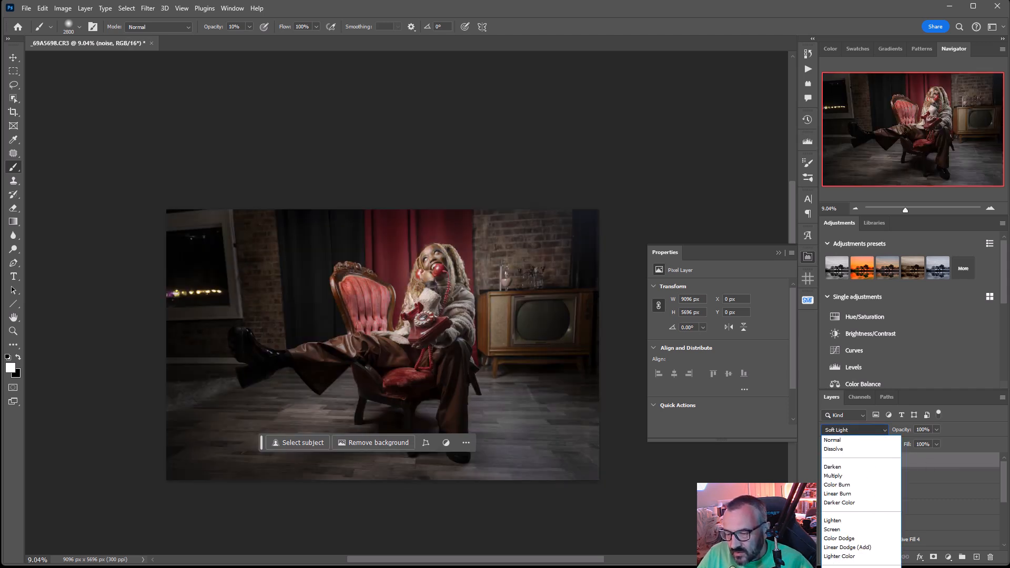
pyautogui.press('Return')
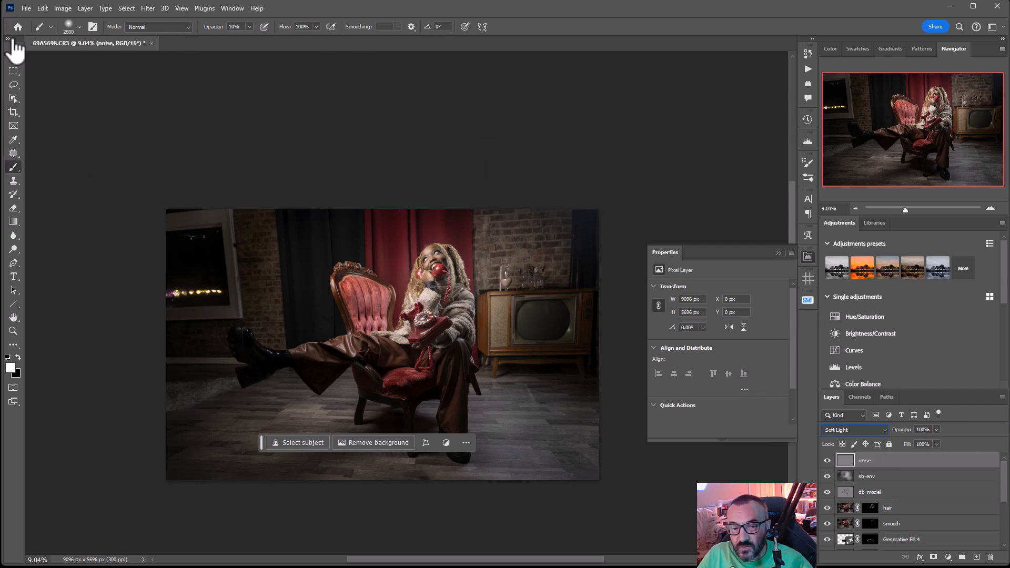
pyautogui.click(14, 58)
pyautogui.scroll(3, 439, 273)
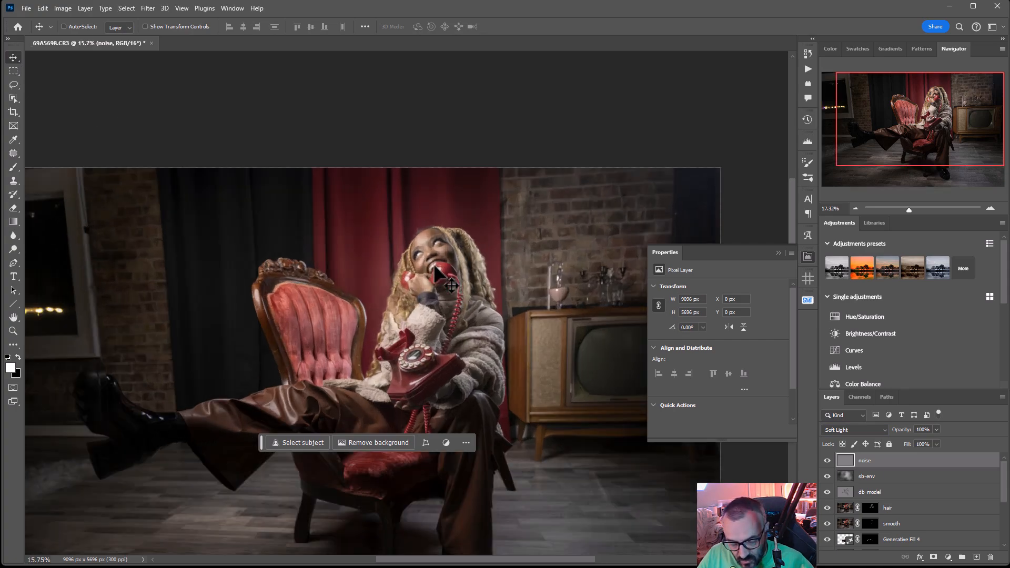
# Apply the Add Noise filter to the "noise" layer with a 6% amount, Uniform distribution and Monochromatic on
pyautogui.scroll(2, 440, 273)
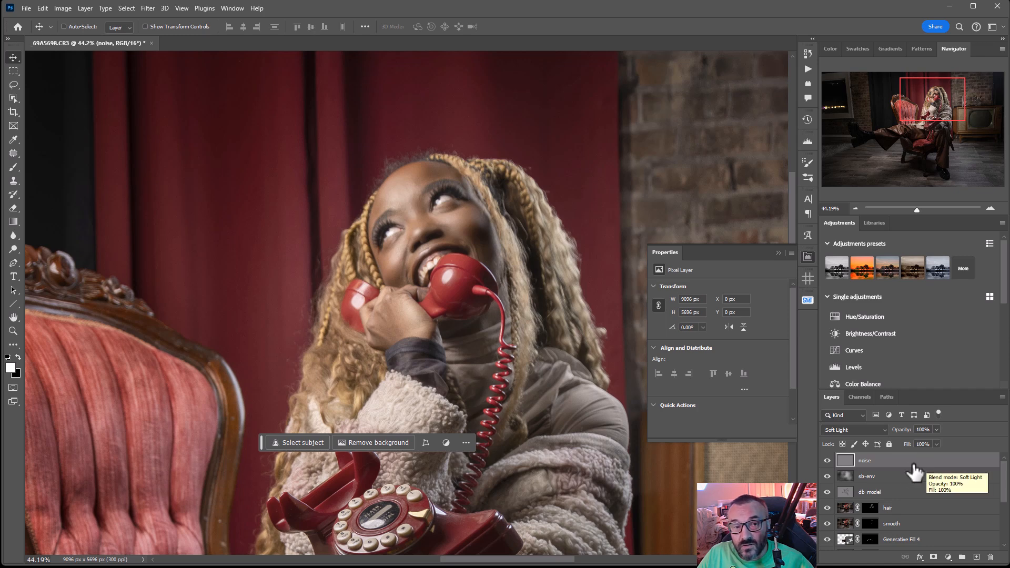
pyautogui.click(148, 8)
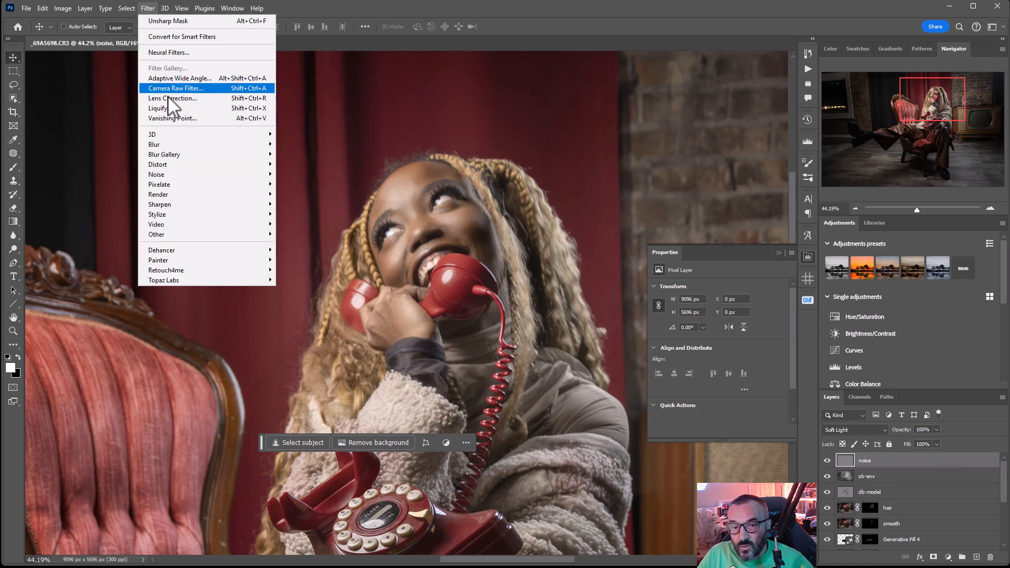
pyautogui.moveTo(194, 174)
pyautogui.click(301, 177)
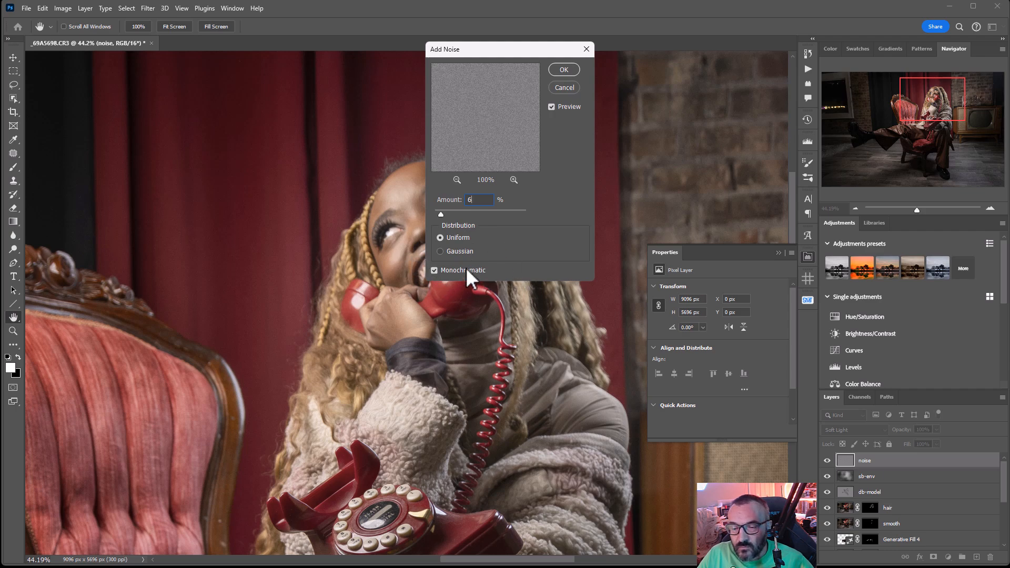
pyautogui.click(557, 68)
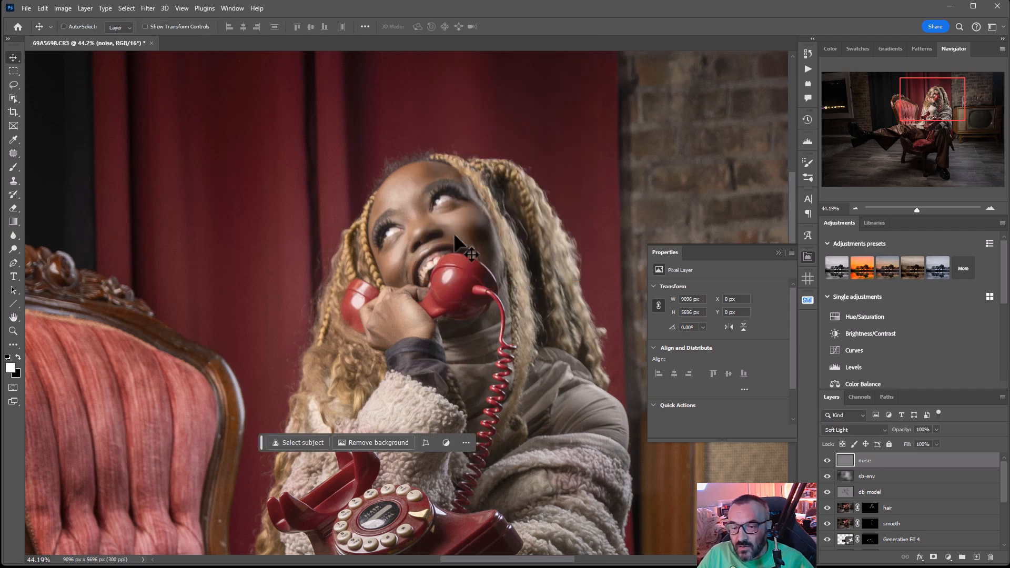
# Inspect the grain on the chair's upholstery up close with and without the "noise" layer
pyautogui.moveTo(120, 417); pyautogui.dragTo(278, 377)
pyautogui.scroll(9, 236, 394)
pyautogui.scroll(5, 241, 402)
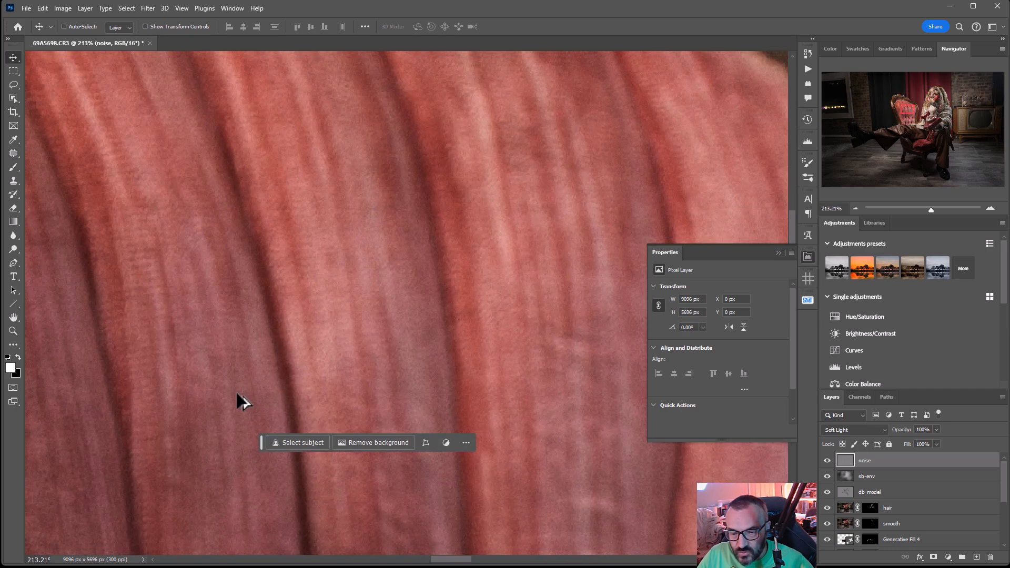
pyautogui.scroll(2, 287, 363)
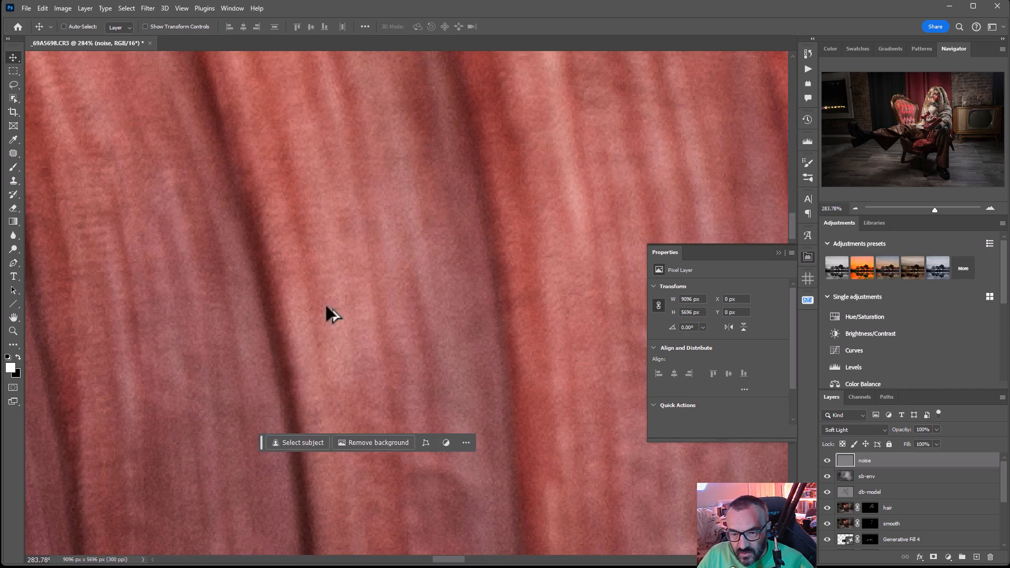
pyautogui.click(826, 461)
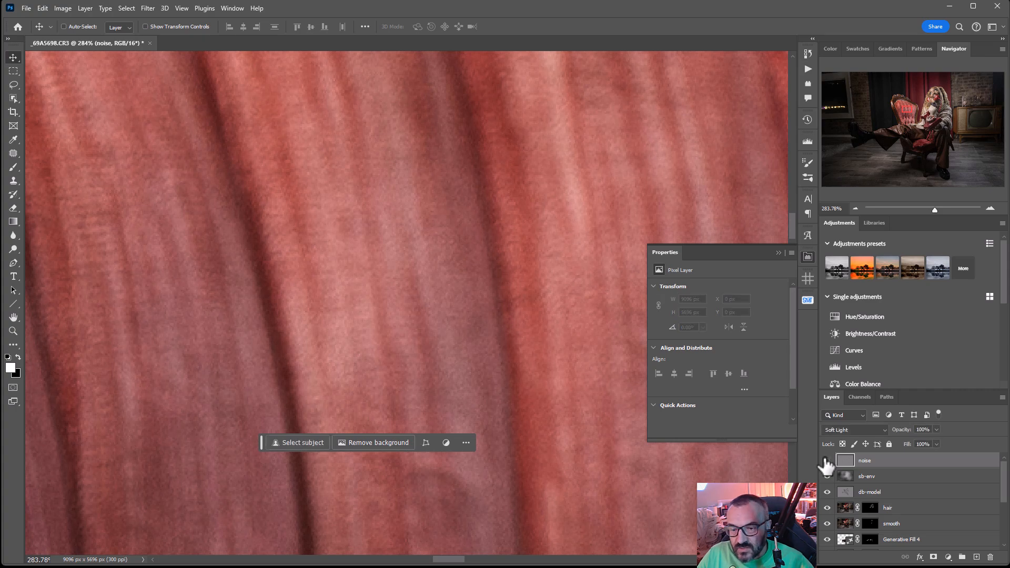
pyautogui.scroll(-8, 334, 266)
pyautogui.scroll(-5, 335, 266)
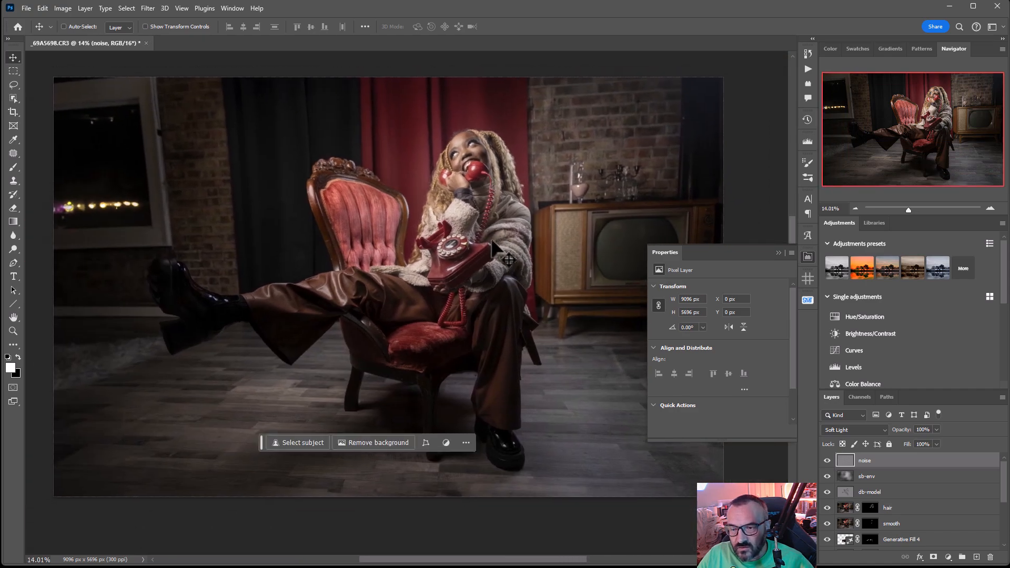
pyautogui.moveTo(416, 237); pyautogui.dragTo(429, 257)
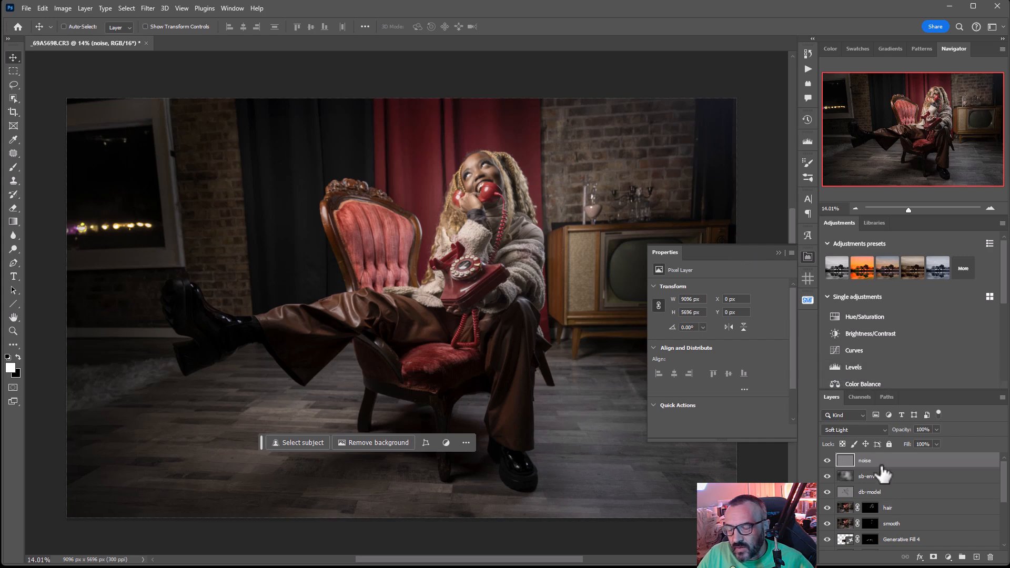
# Add a Curves adjustment layer above the "noise" layer and set its blend mode to Color
pyautogui.click(809, 258)
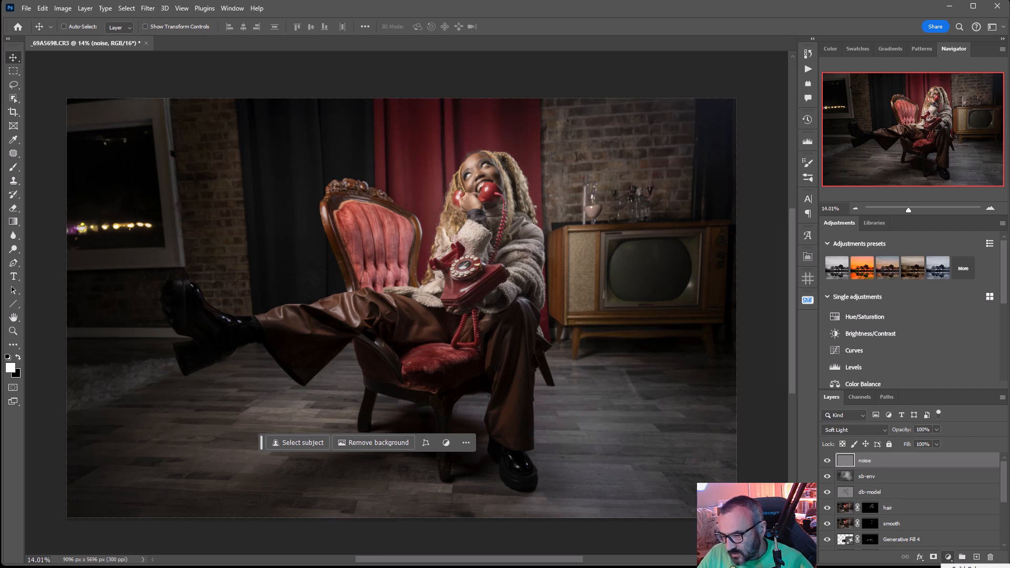
pyautogui.click(962, 567)
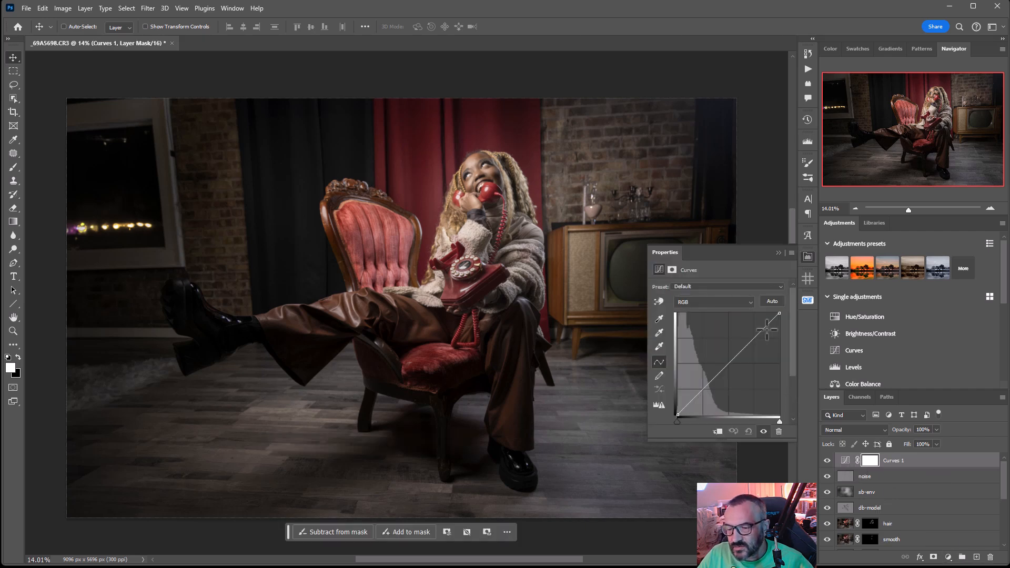
pyautogui.click(870, 430)
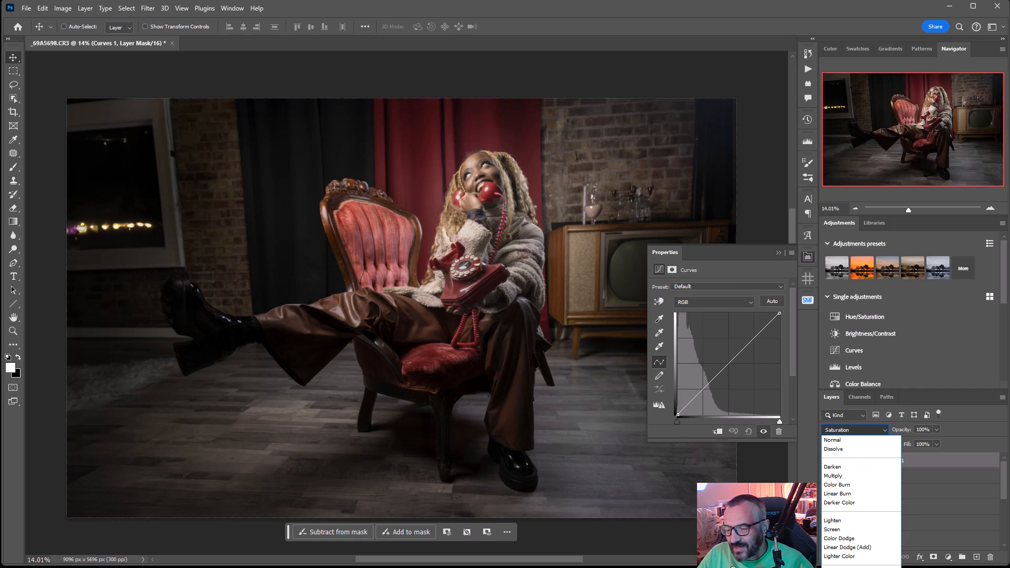
pyautogui.click(862, 567)
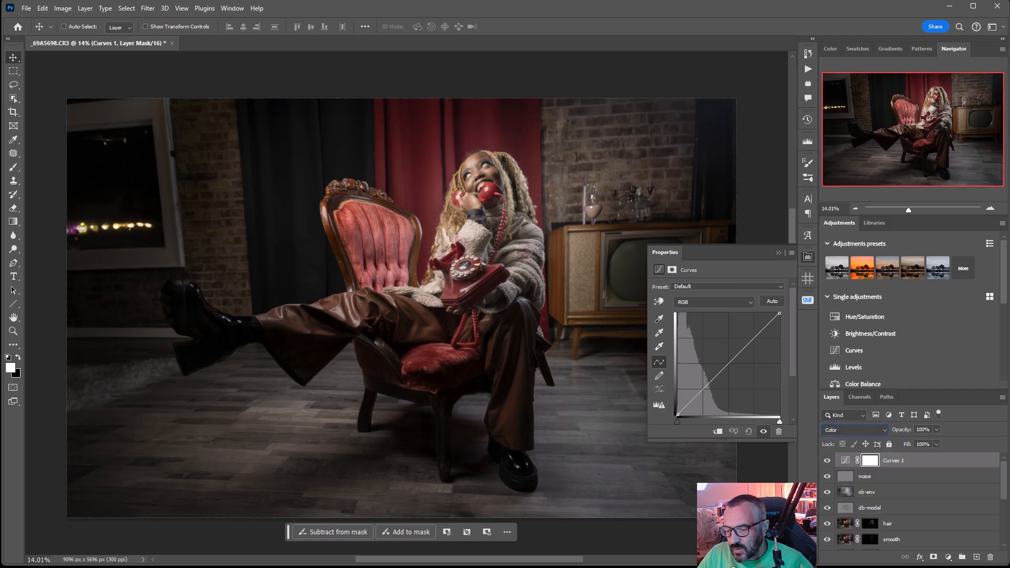
# In the Blue channel of the curve, lift the black point slightly and pull the midtones down
pyautogui.click(712, 303)
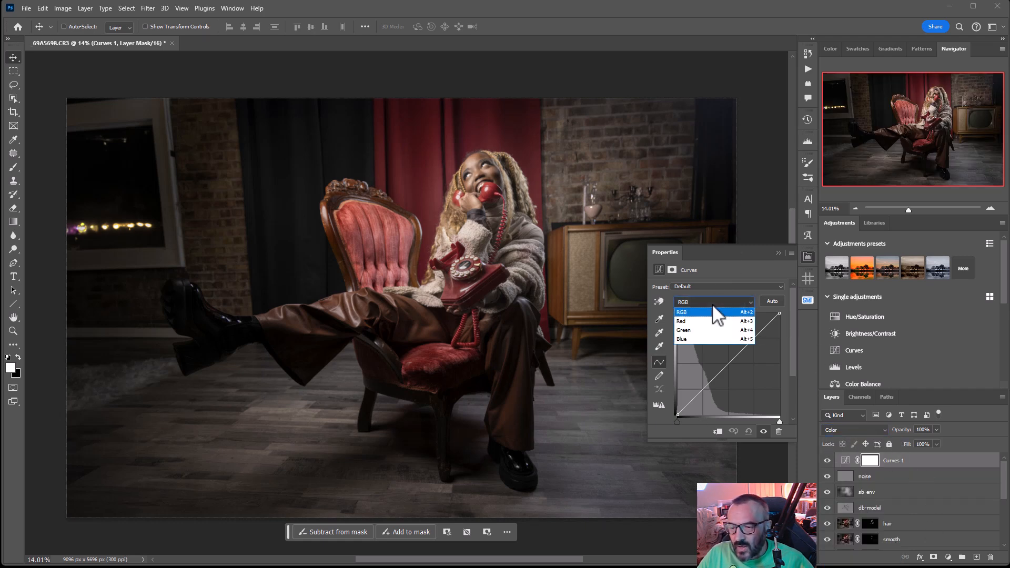
pyautogui.click(696, 338)
pyautogui.moveTo(676, 414); pyautogui.dragTo(667, 396)
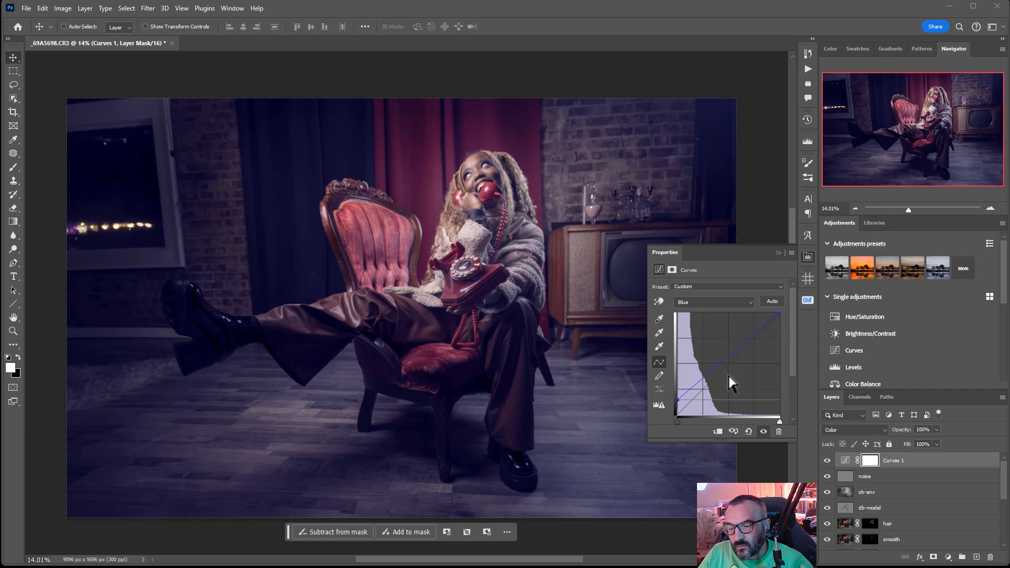
pyautogui.moveTo(730, 355); pyautogui.dragTo(731, 367)
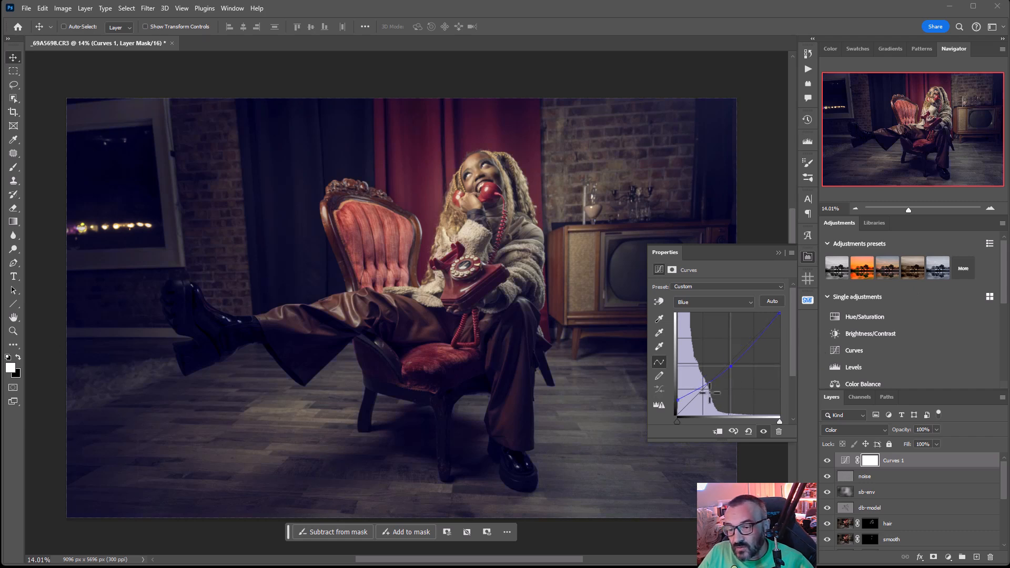
pyautogui.moveTo(678, 401); pyautogui.dragTo(678, 405)
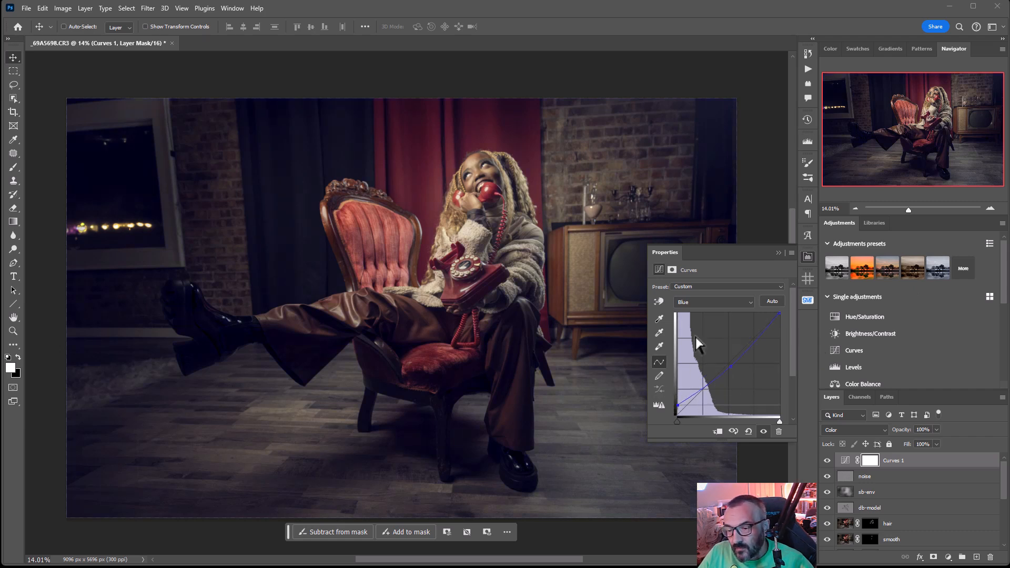
# In the Red channel of the curve, shift the black point slightly inward and anchor the midtones on the original diagonal
pyautogui.click(689, 302)
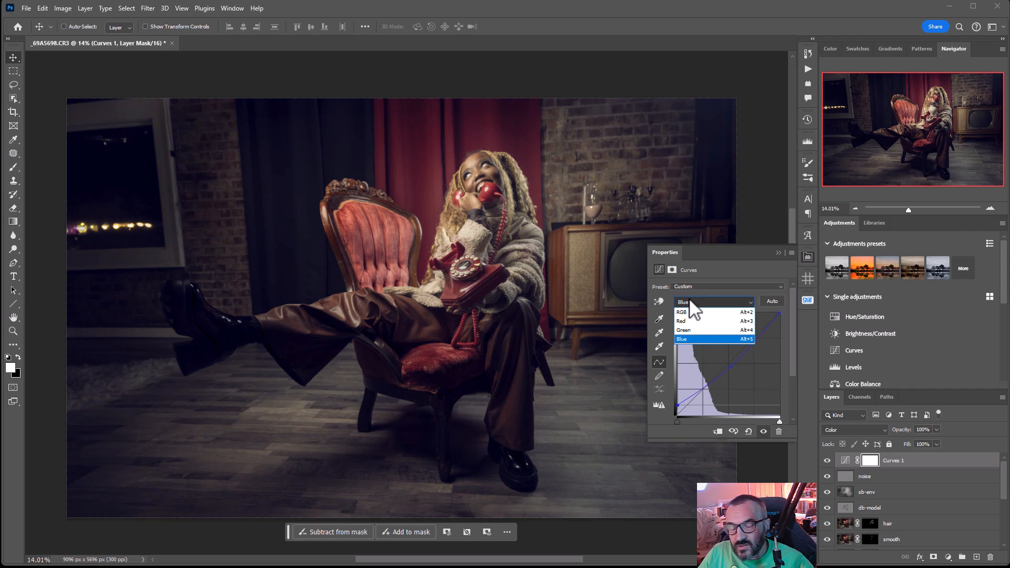
pyautogui.click(689, 321)
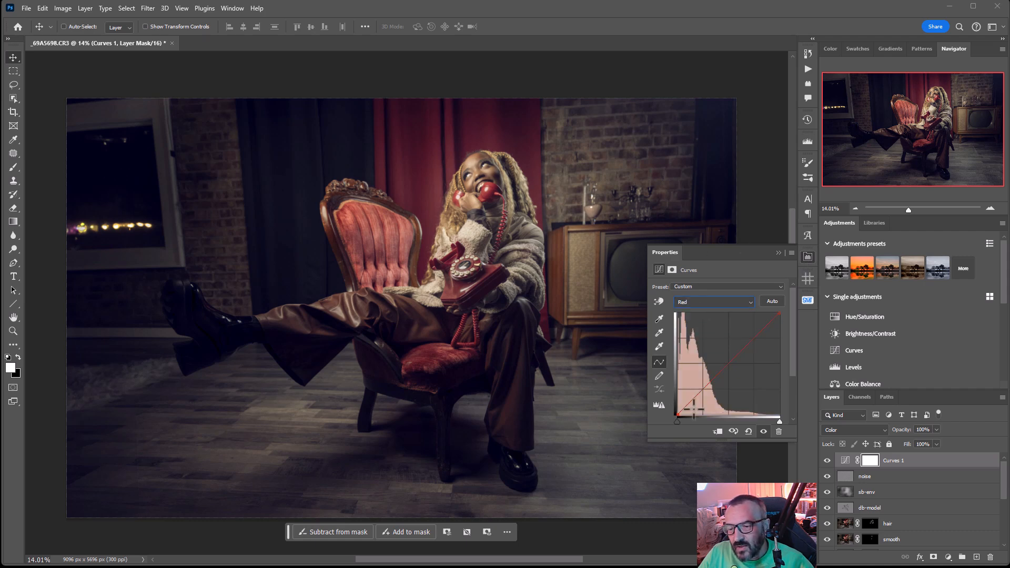
pyautogui.moveTo(678, 415); pyautogui.dragTo(684, 416)
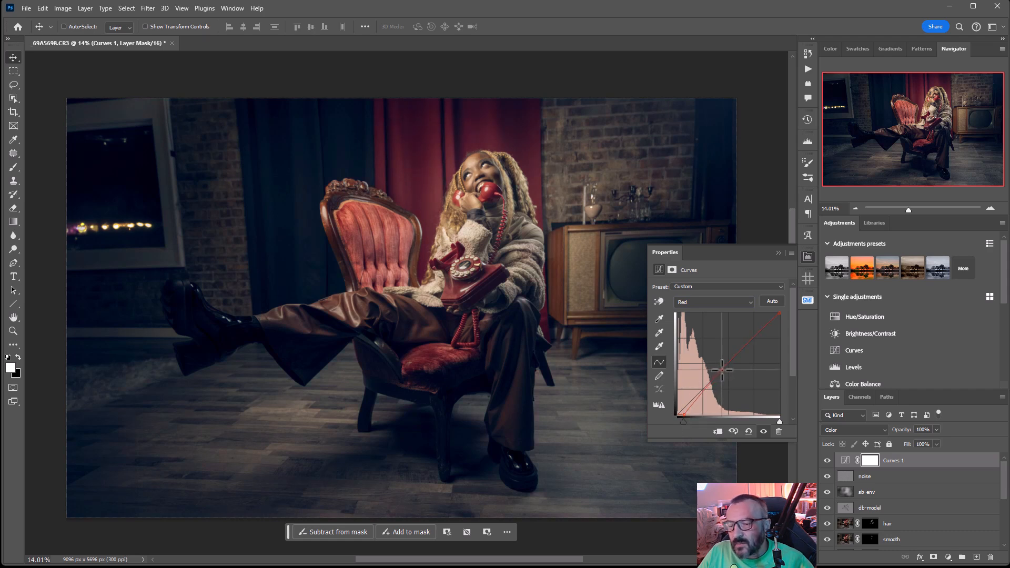
pyautogui.click(722, 370)
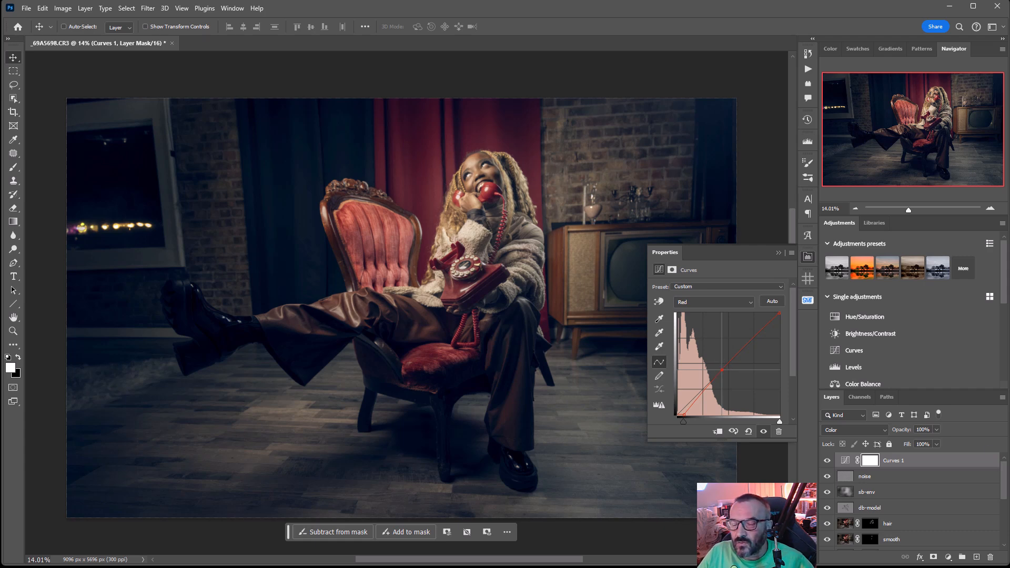
# Lower the opacity of the Curves layer to 57% and collapse its properties
pyautogui.click(936, 430)
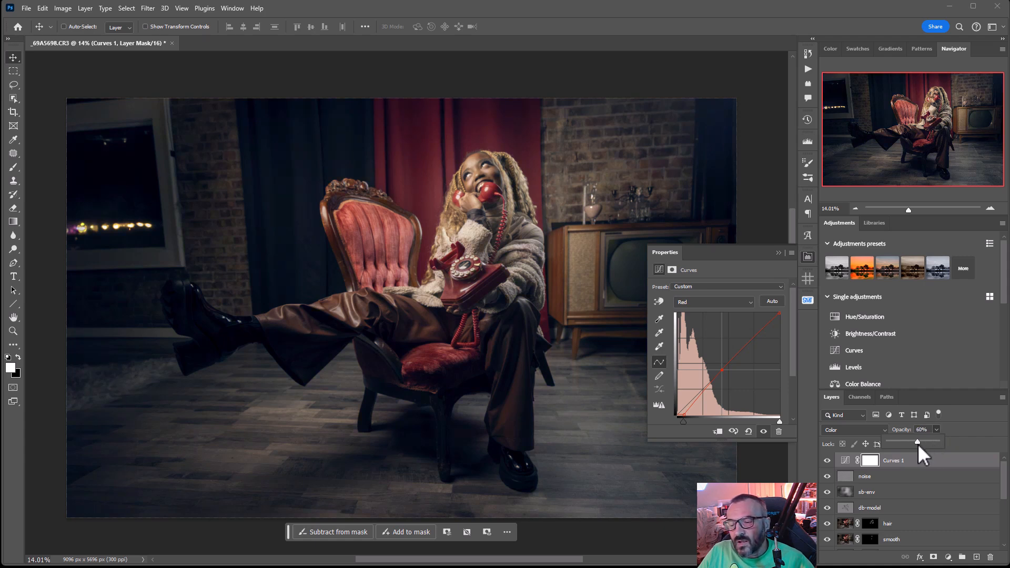
pyautogui.click(753, 24)
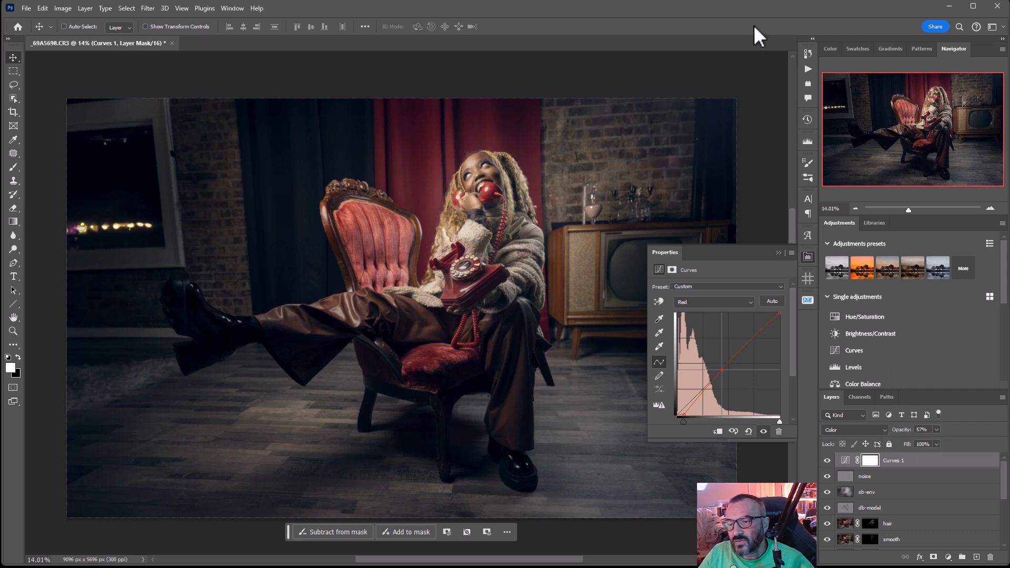
pyautogui.click(813, 260)
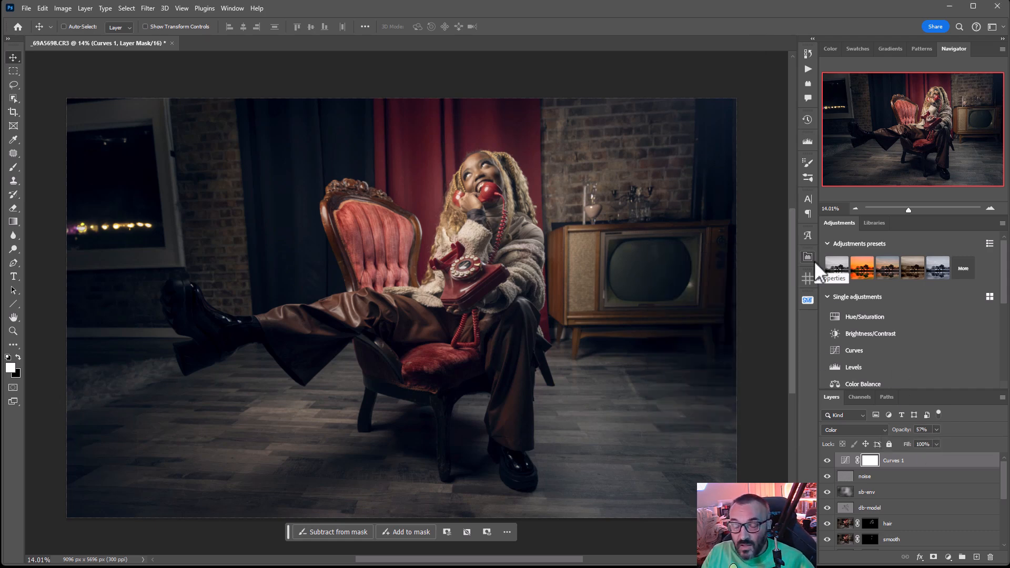
# Add a white American Captain text line over the floor with the photographer's name followed by "FINE ART PHOTOGRAPHY"
pyautogui.click(14, 276)
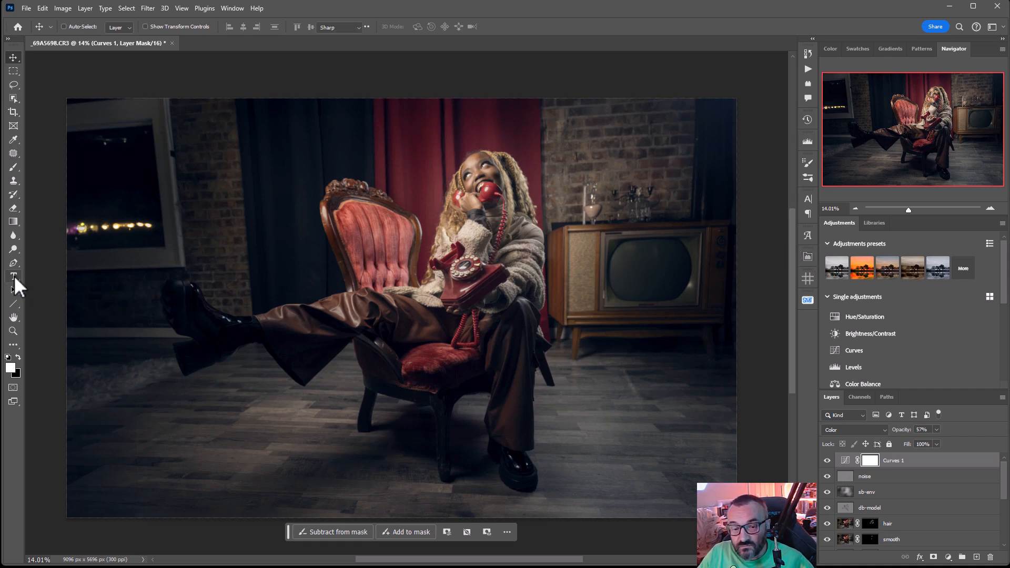
pyautogui.click(526, 497)
pyautogui.write('VL')
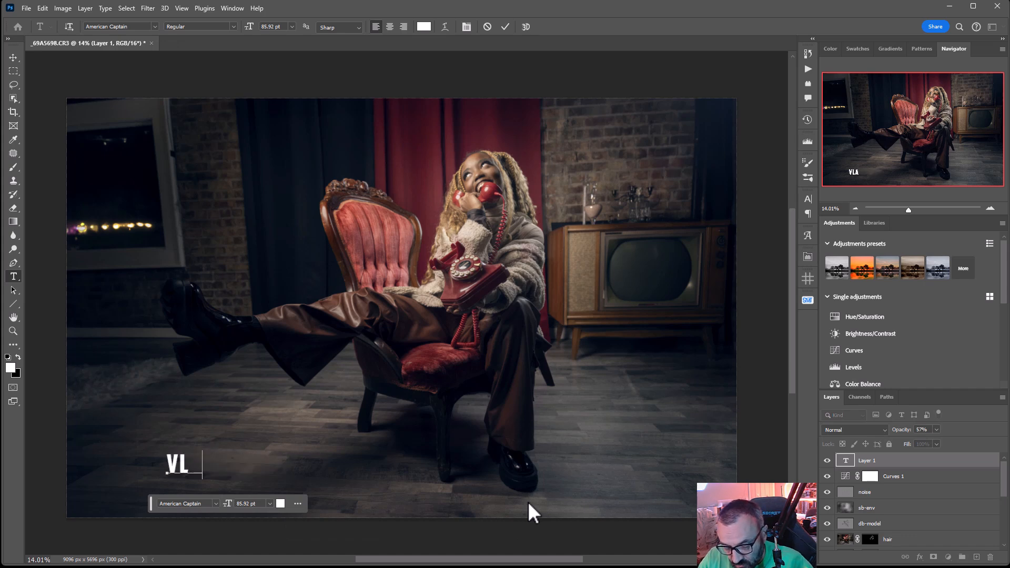
pyautogui.write('ADIMIR CHOPI')
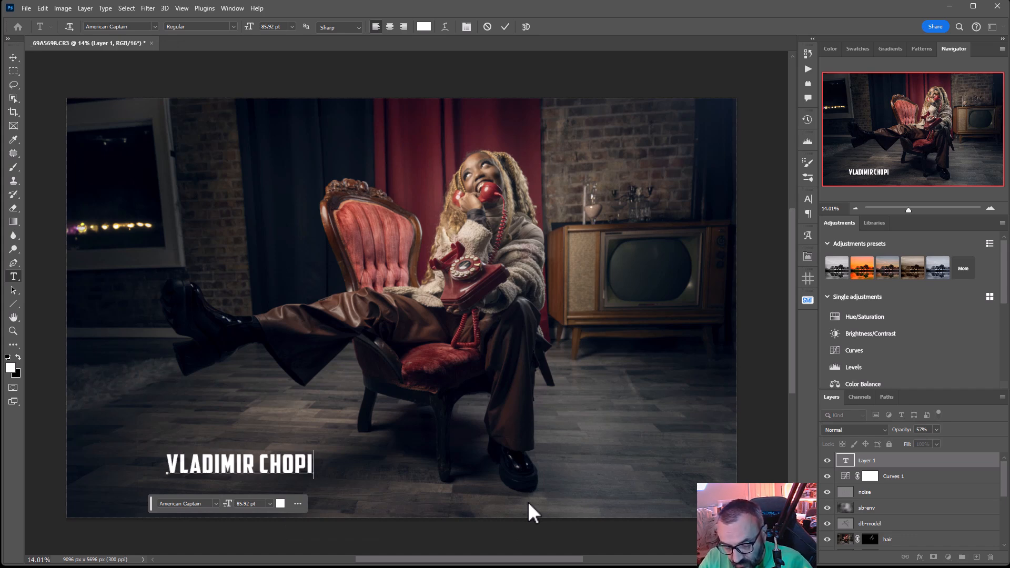
pyautogui.write('NE FINE ART P')
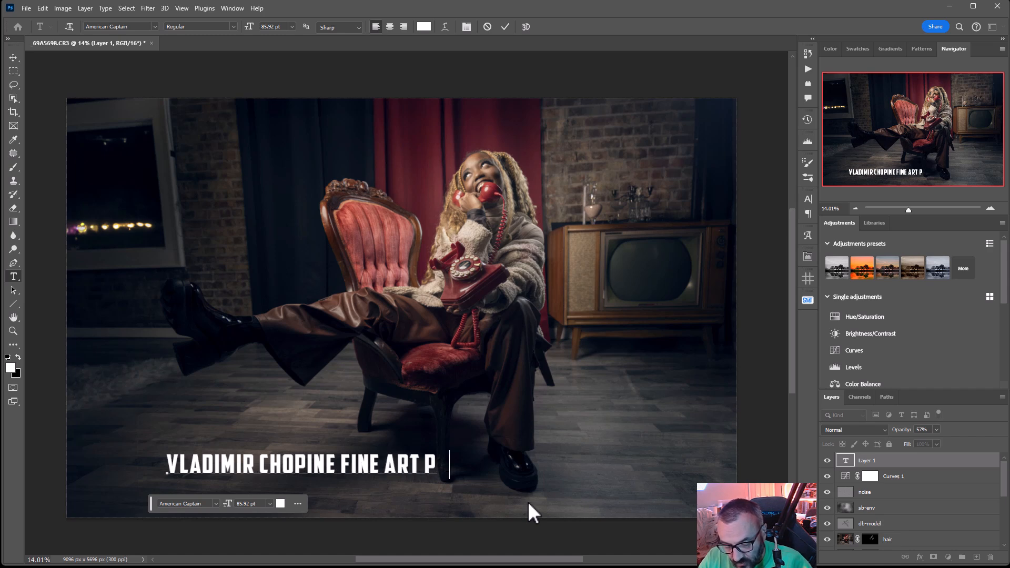
pyautogui.write('HOTOGRAPHY')
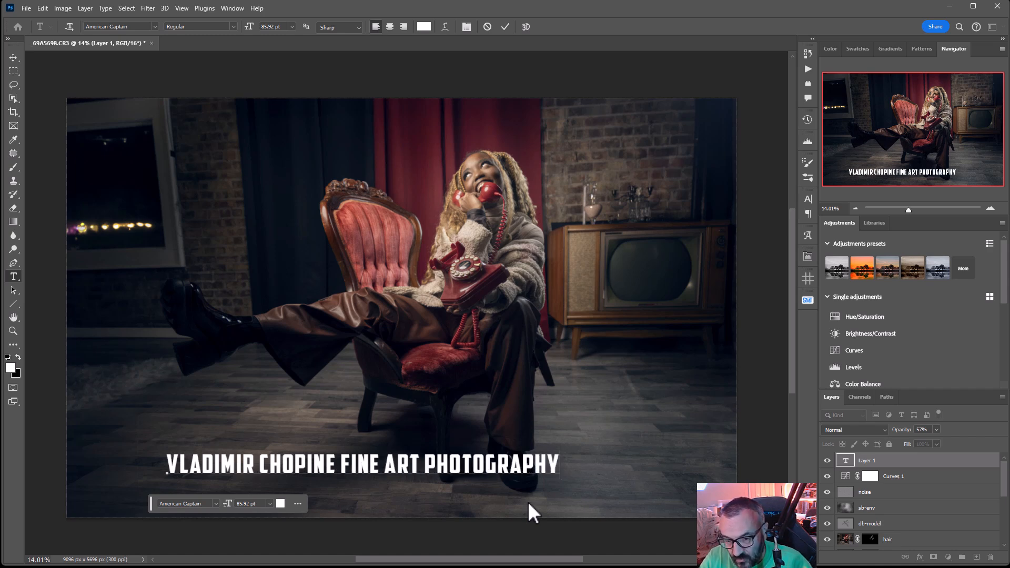
pyautogui.click(847, 462)
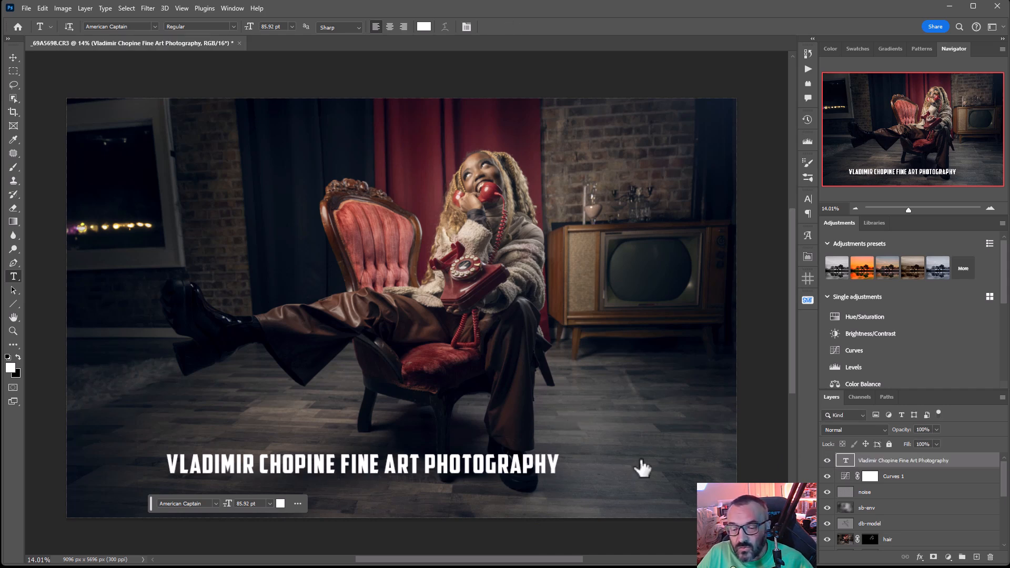
# Shrink the watermark text to 16 pt, move it to the photo's lower-right corner and lower its opacity to 5%
pyautogui.doubleClick(849, 462)
pyautogui.moveTo(251, 27); pyautogui.dragTo(216, 24)
pyautogui.click(13, 57)
pyautogui.moveTo(231, 473); pyautogui.dragTo(694, 505)
pyautogui.click(936, 429)
pyautogui.moveTo(940, 441); pyautogui.dragTo(892, 444)
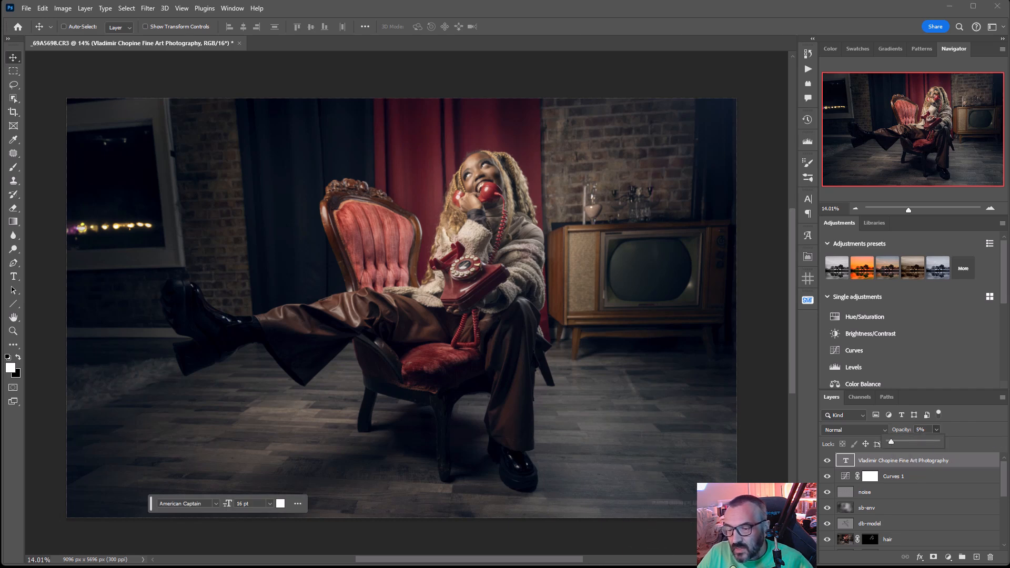
pyautogui.press('Return')
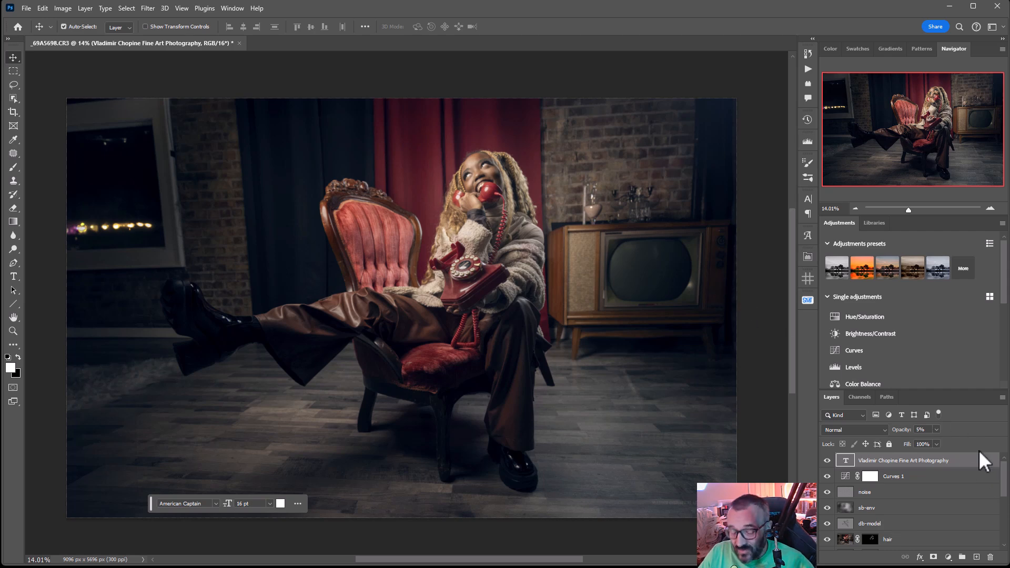
# Duplicate the watermark text layer and enlarge the copy to about 107.62 pt across the middle of the photo
pyautogui.hotkey('ctrl', 'j')
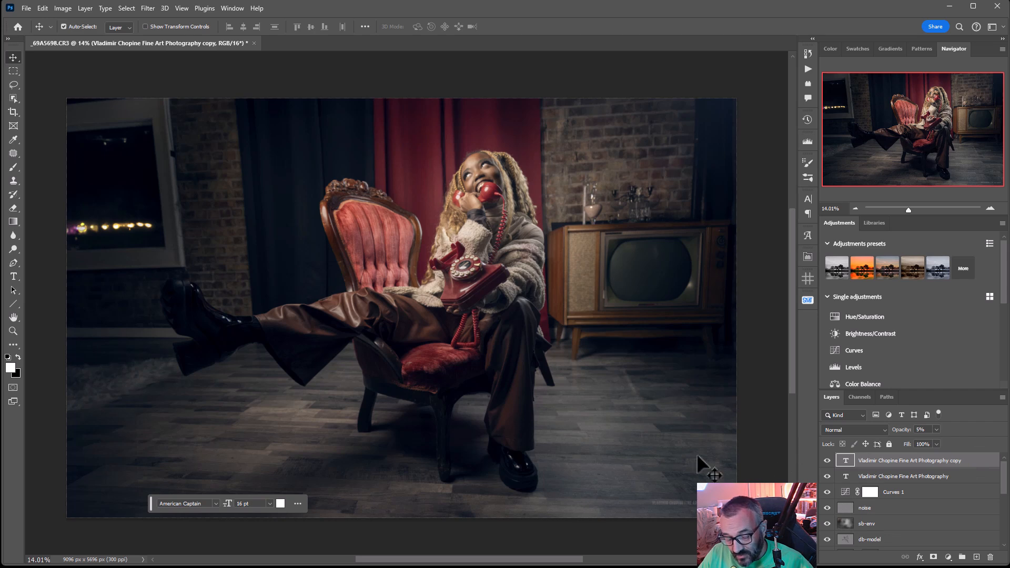
pyautogui.hotkey('ctrl', 't')
pyautogui.moveTo(650, 500); pyautogui.dragTo(239, 285)
pyautogui.moveTo(630, 485); pyautogui.dragTo(567, 272)
pyautogui.press('Return')
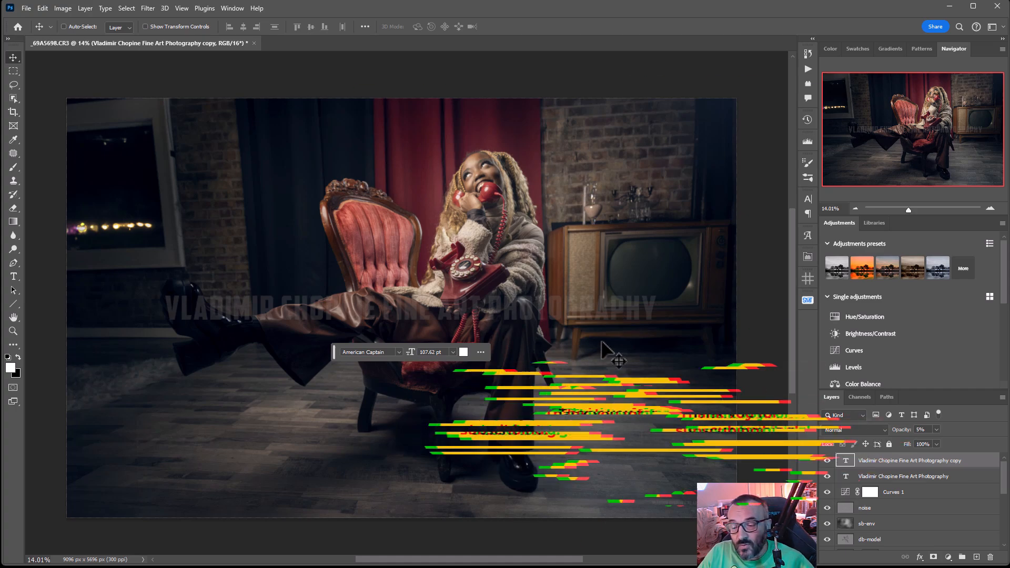
# Hide the enlarged watermark copy and select the original small watermark layer
pyautogui.click(828, 460)
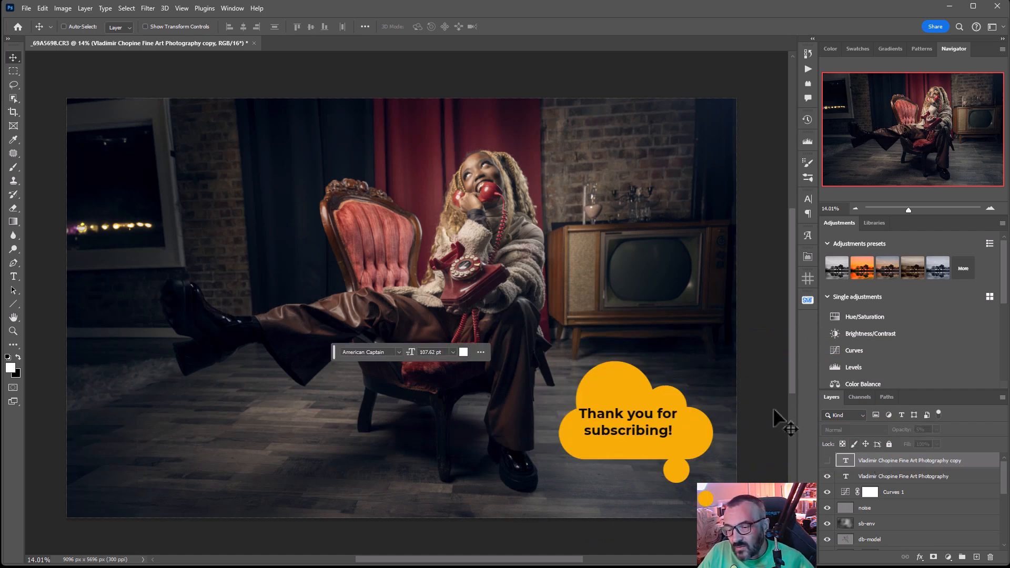
pyautogui.click(929, 478)
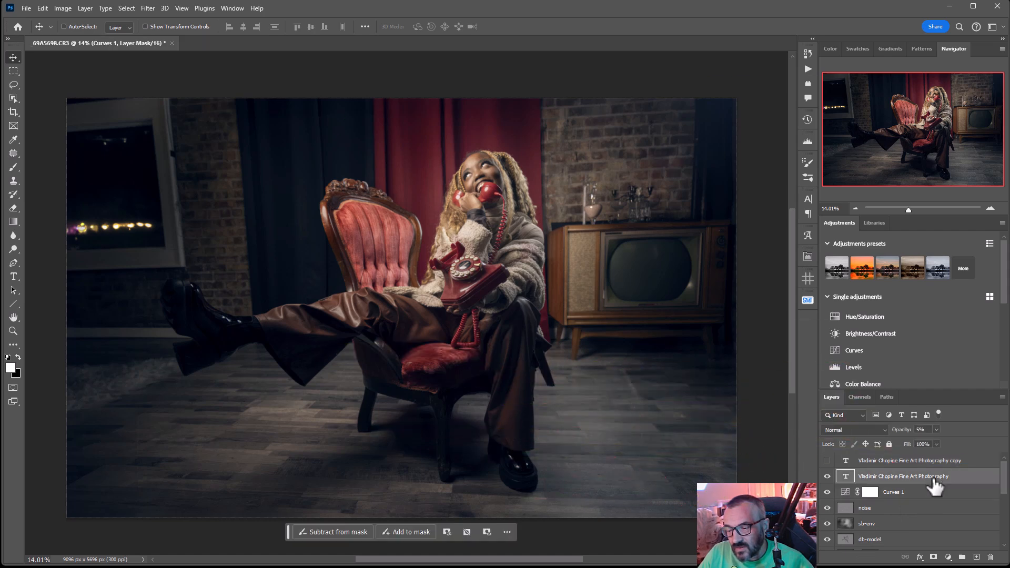